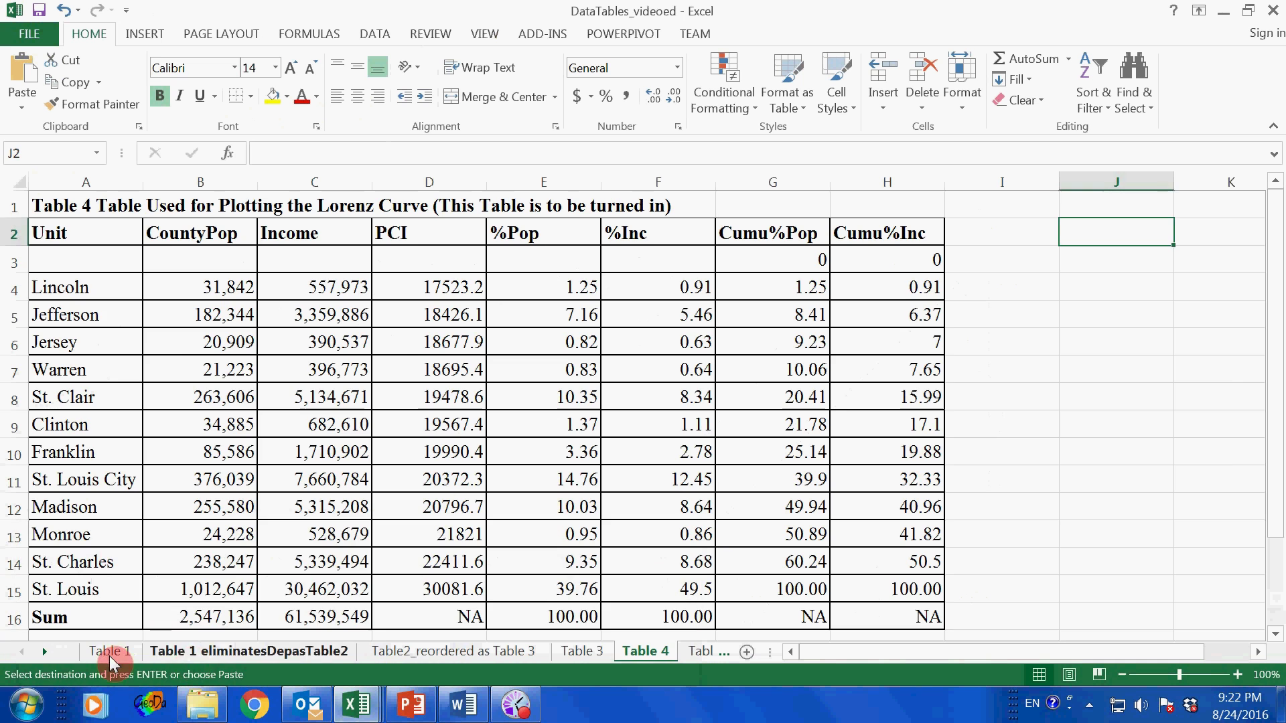
# Step: On the "Table 1 eliminatesDepasTable2" sheet, calculate Franklin's PCI in D3 with the formula +c3/b3*1000
pyautogui.click(180, 651)
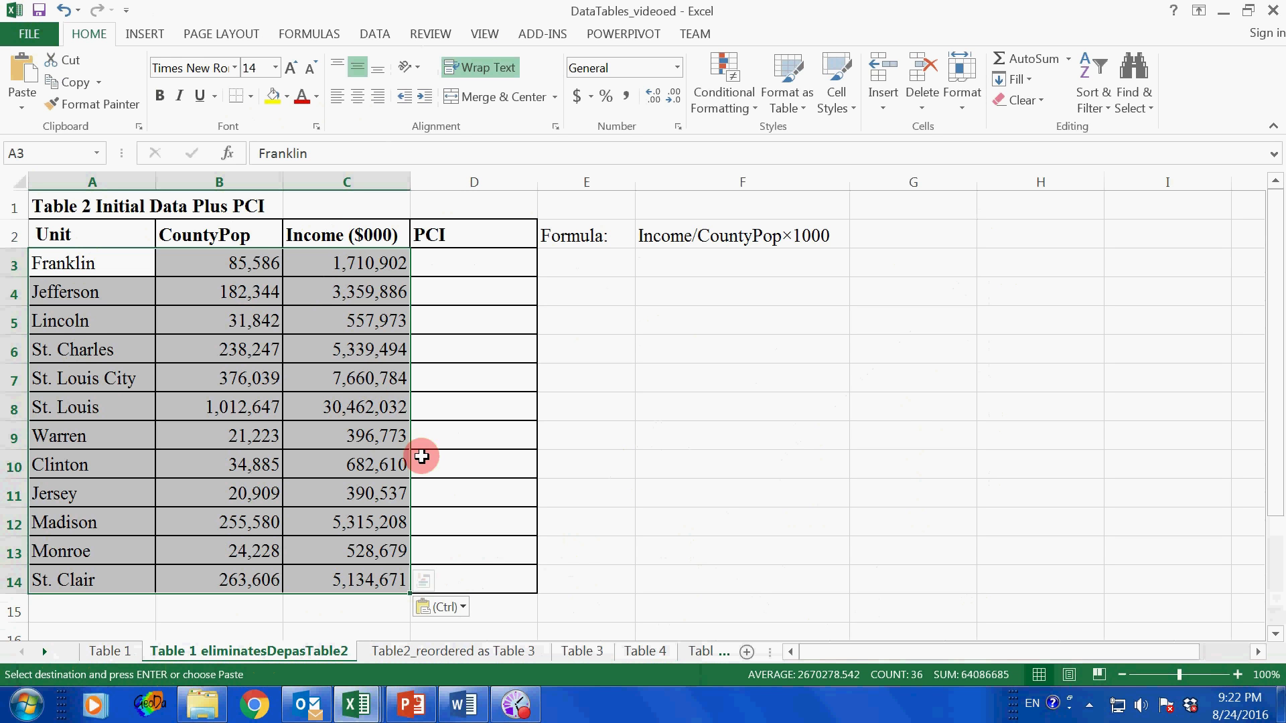
pyautogui.click(468, 267)
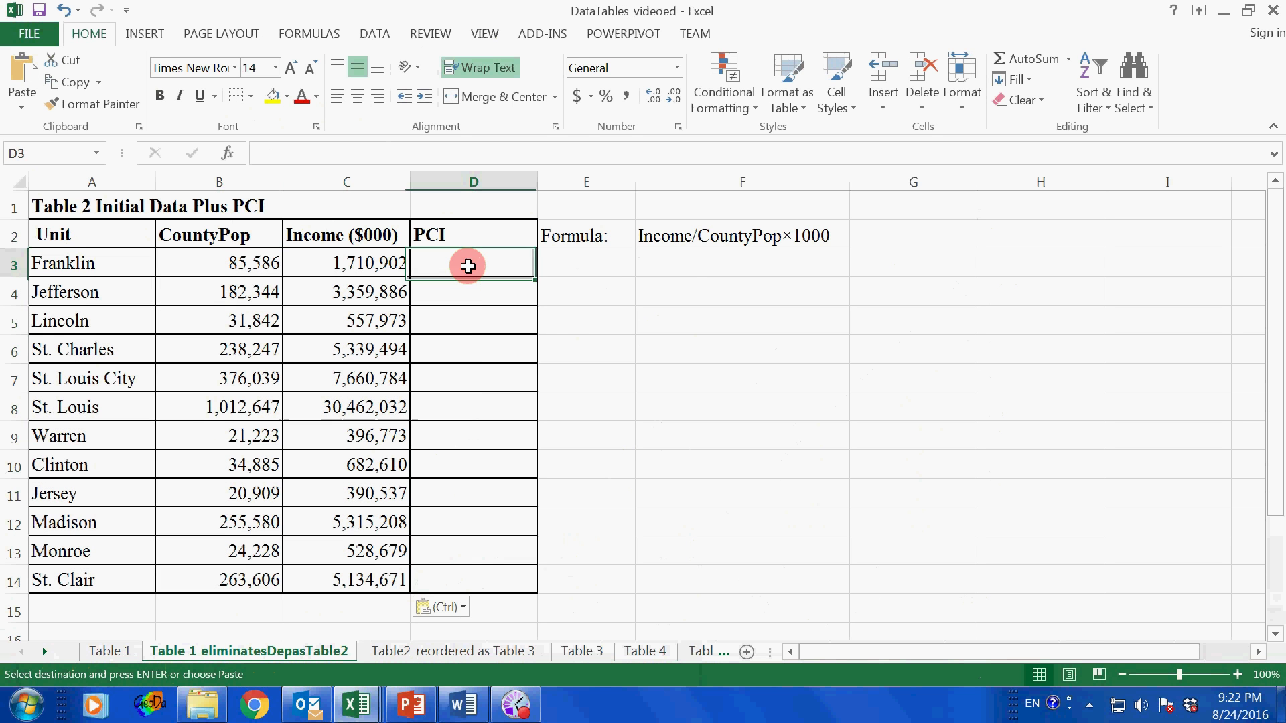
pyautogui.click(683, 236)
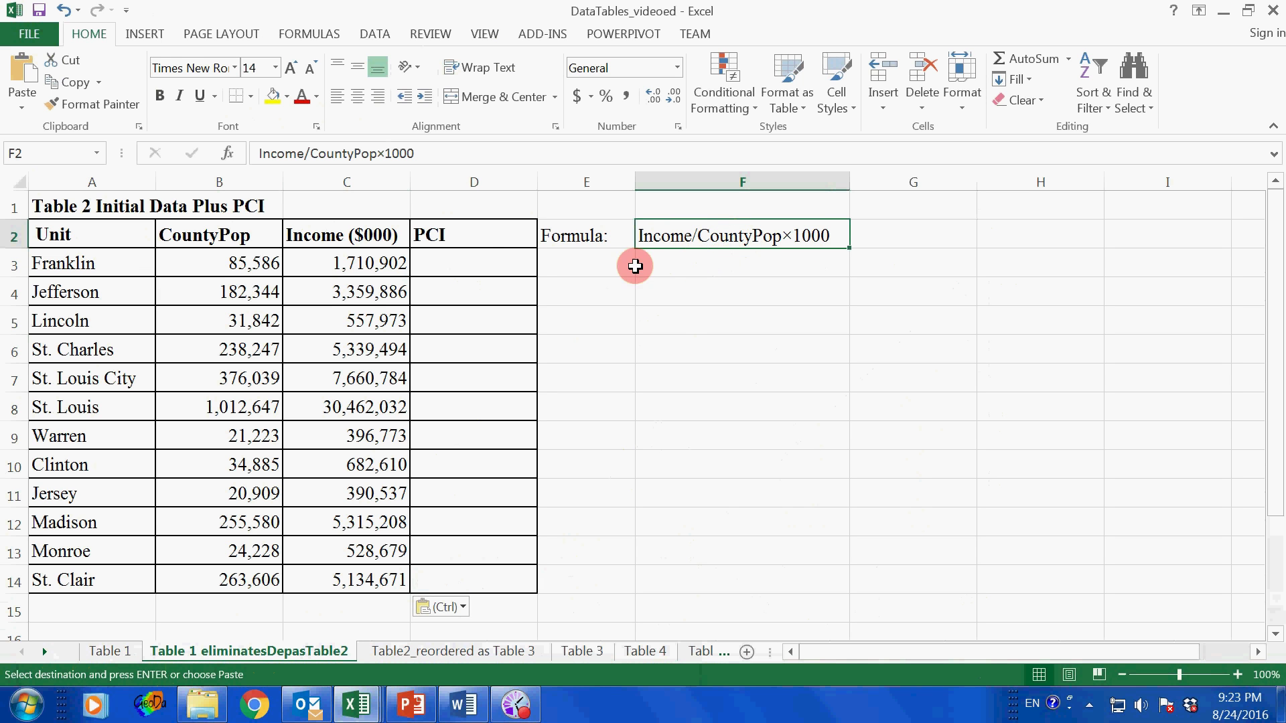
pyautogui.click(470, 269)
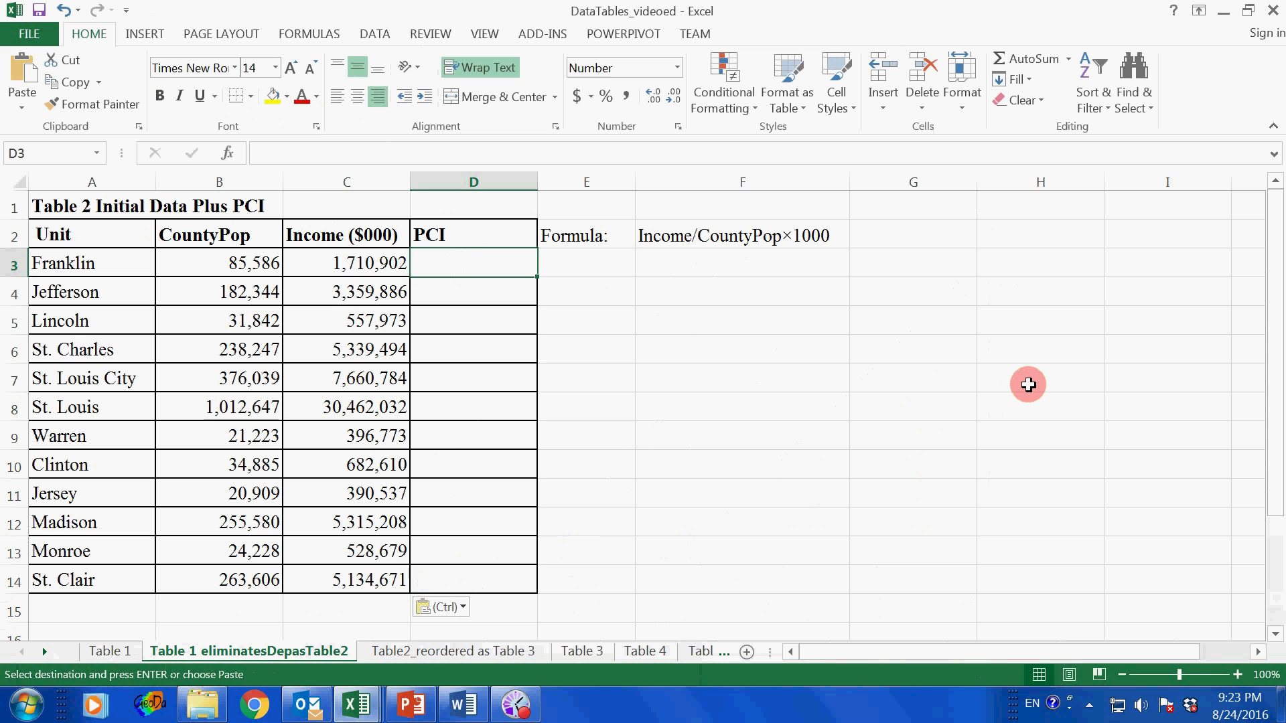
pyautogui.write('+')
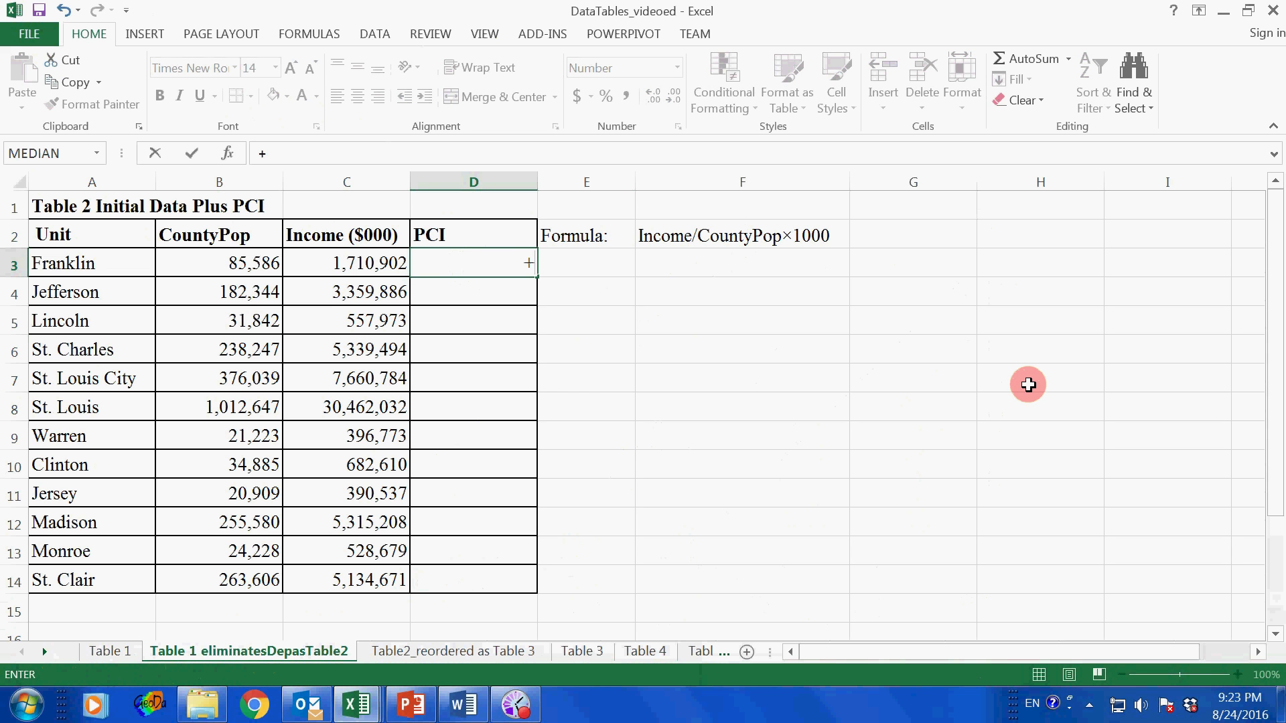
pyautogui.write('c3')
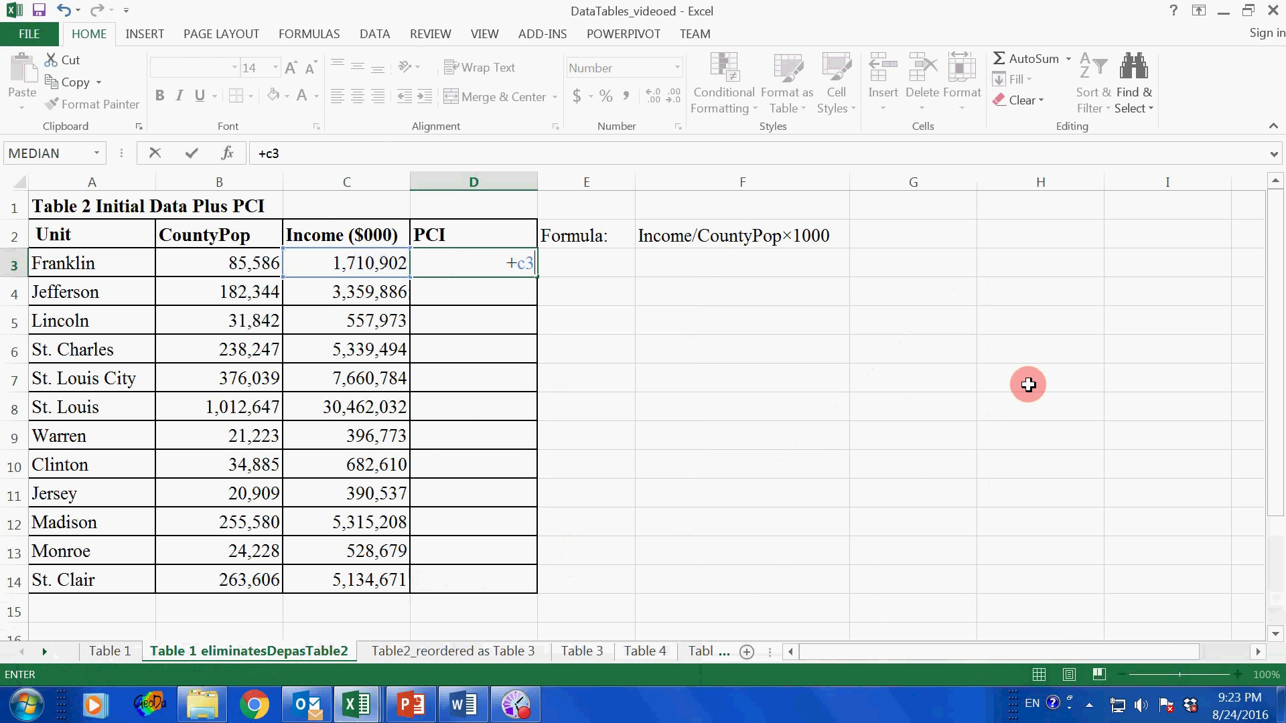
pyautogui.write('/b3')
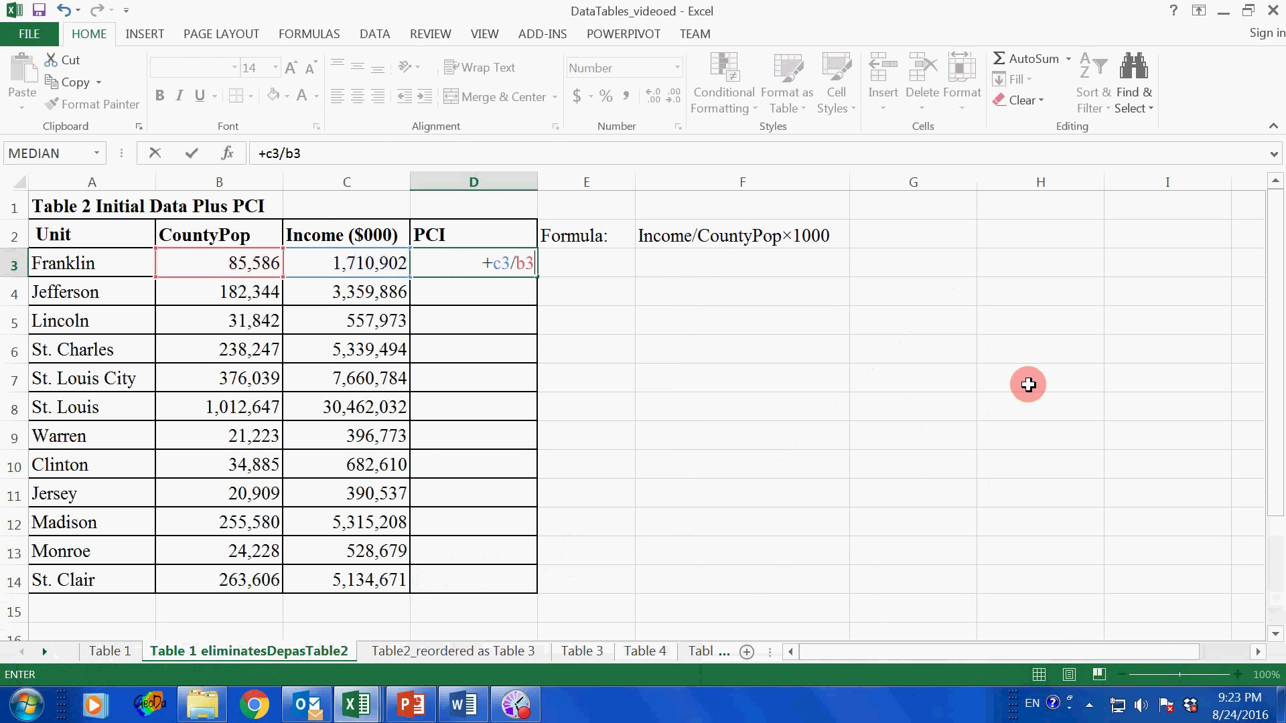
pyautogui.write('*1000')
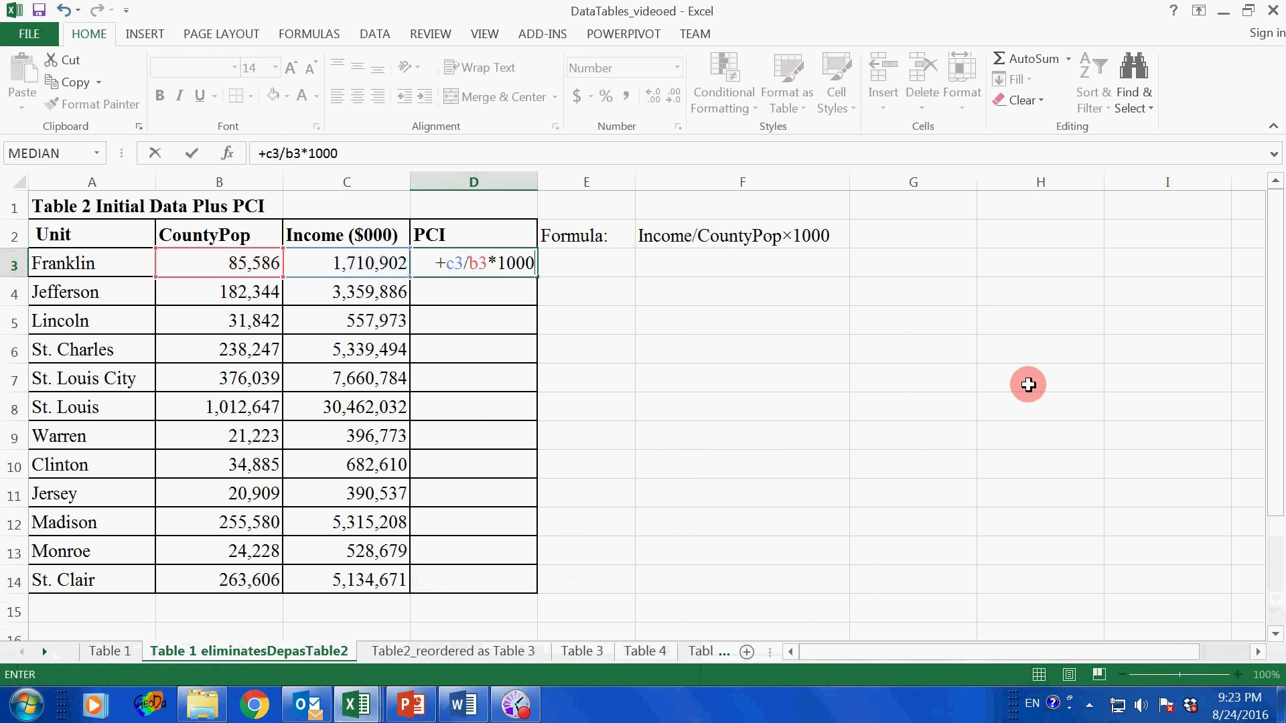
pyautogui.press('Return')
# Step: Copy the PCI formula from D3 to the remaining counties in D4:D14
pyautogui.click(480, 263)
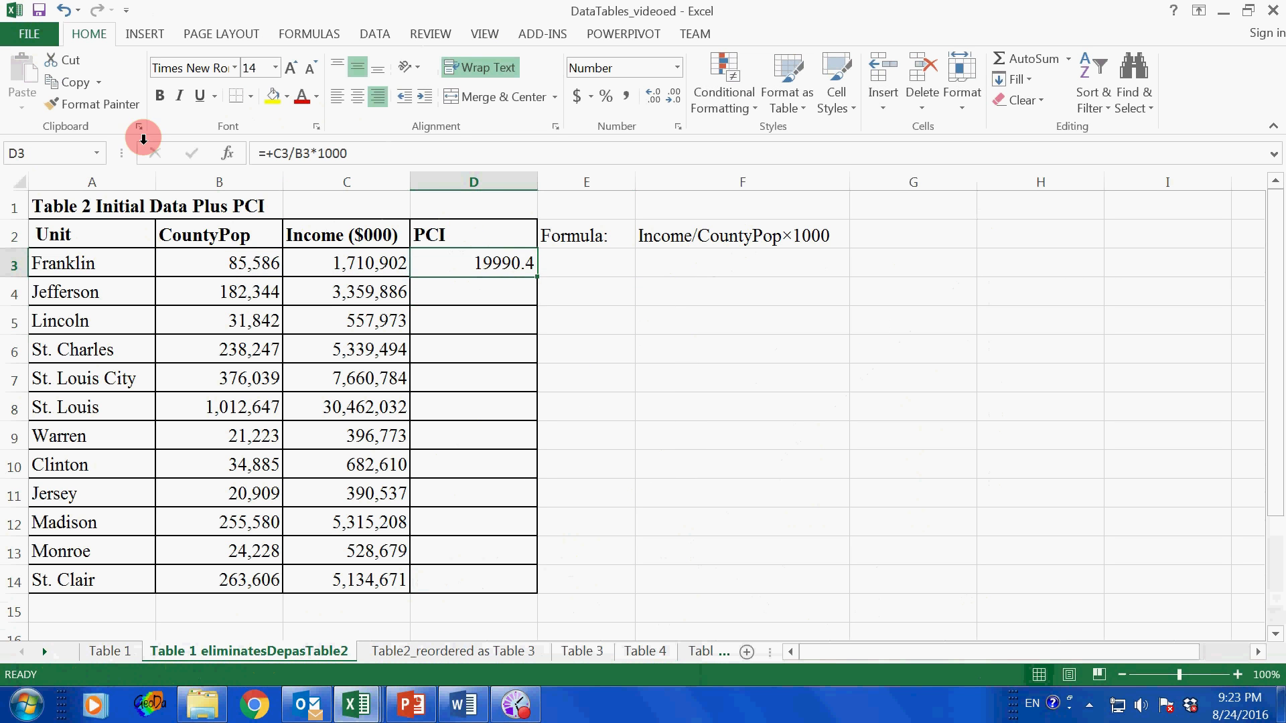
pyautogui.click(69, 83)
pyautogui.moveTo(488, 289); pyautogui.dragTo(489, 574)
pyautogui.click(27, 79)
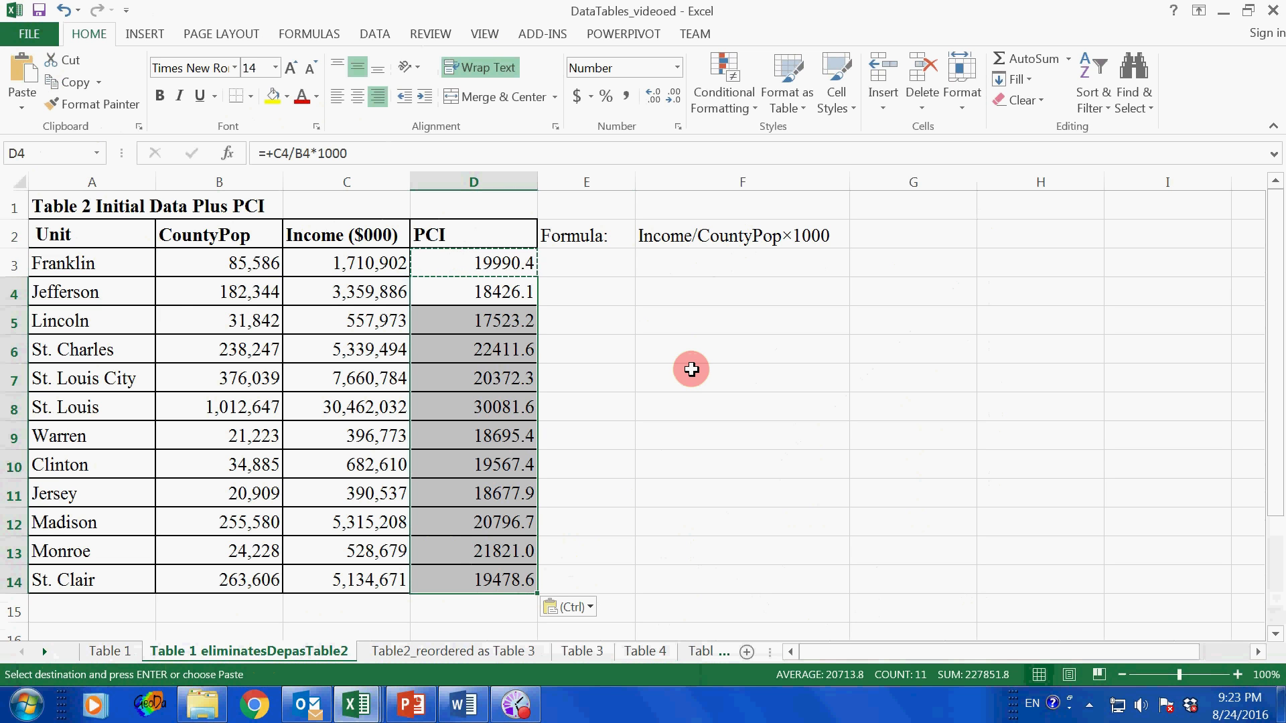
# Step: Sort the table A2:D14 by PCI values from smallest to largest, treating the first row as headers
pyautogui.moveTo(83, 234); pyautogui.dragTo(492, 580)
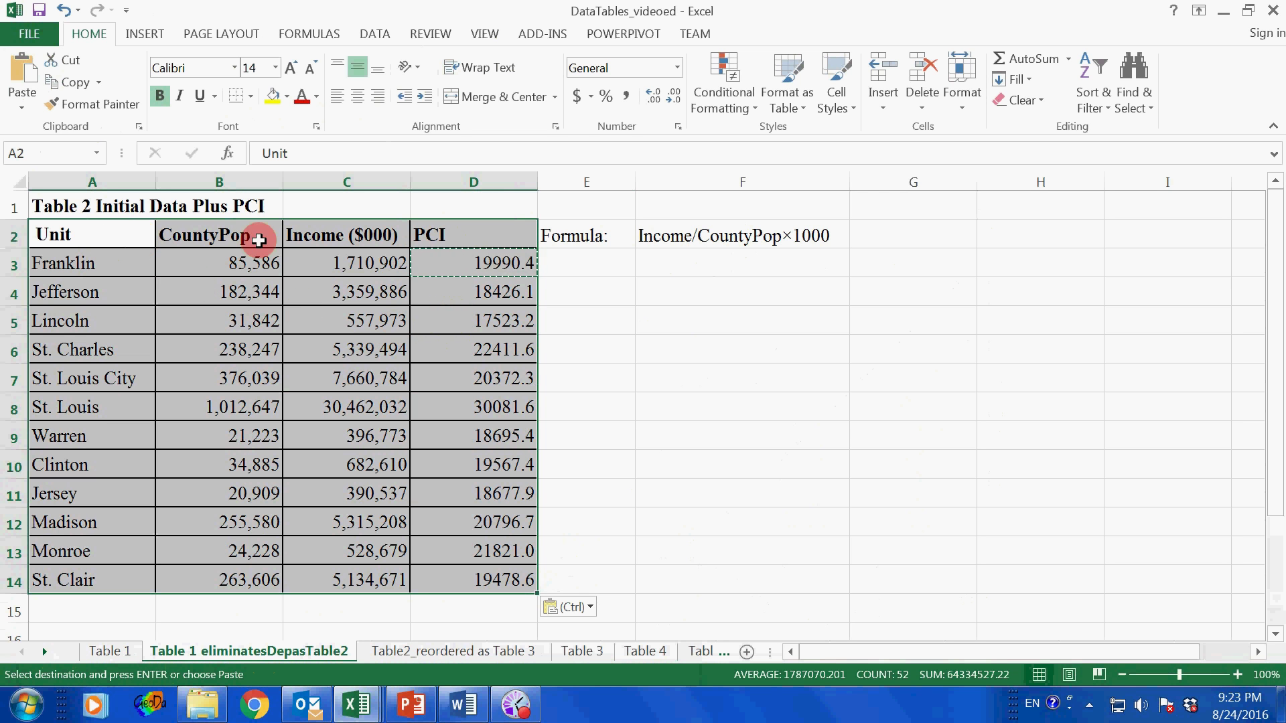
pyautogui.click(375, 35)
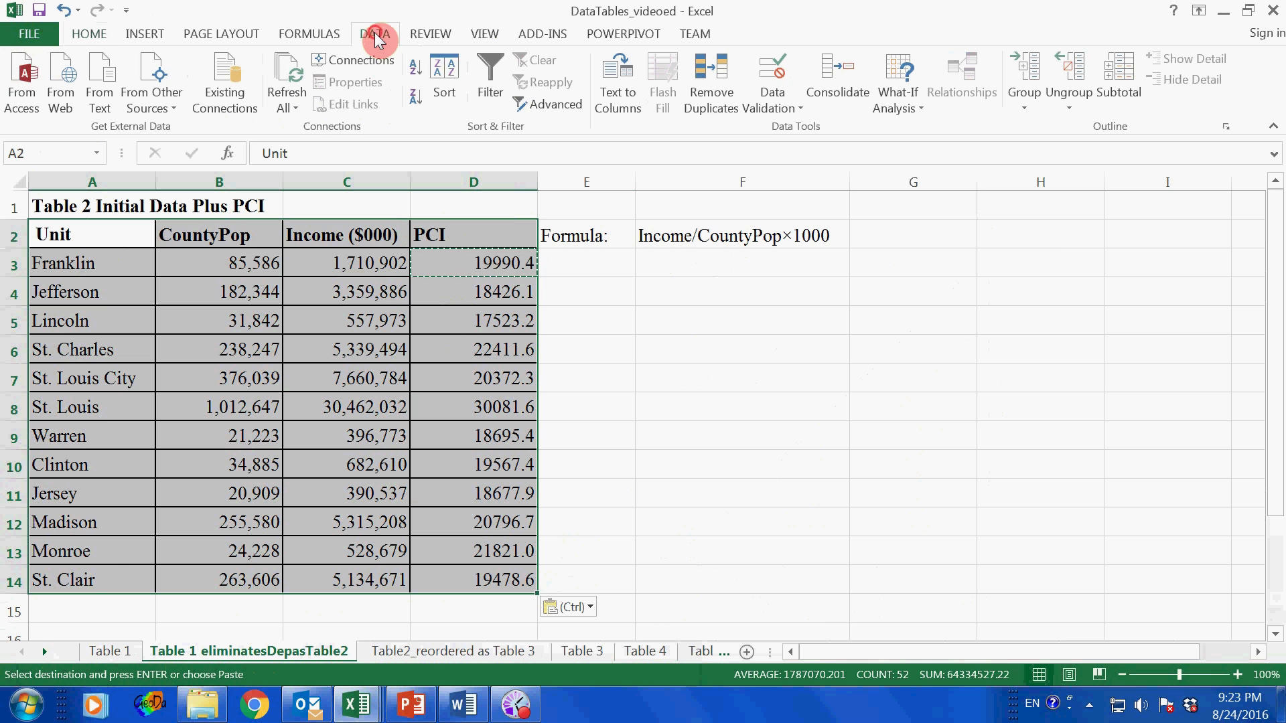
pyautogui.click(443, 69)
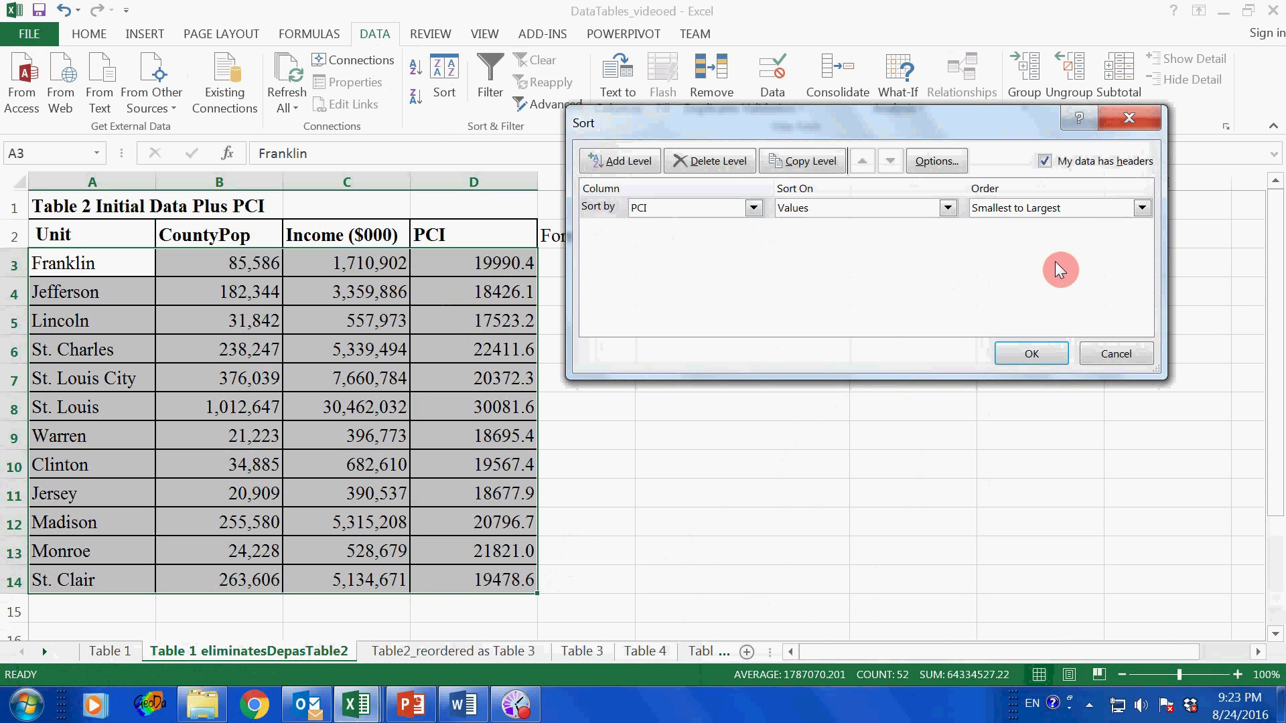
pyautogui.click(1025, 354)
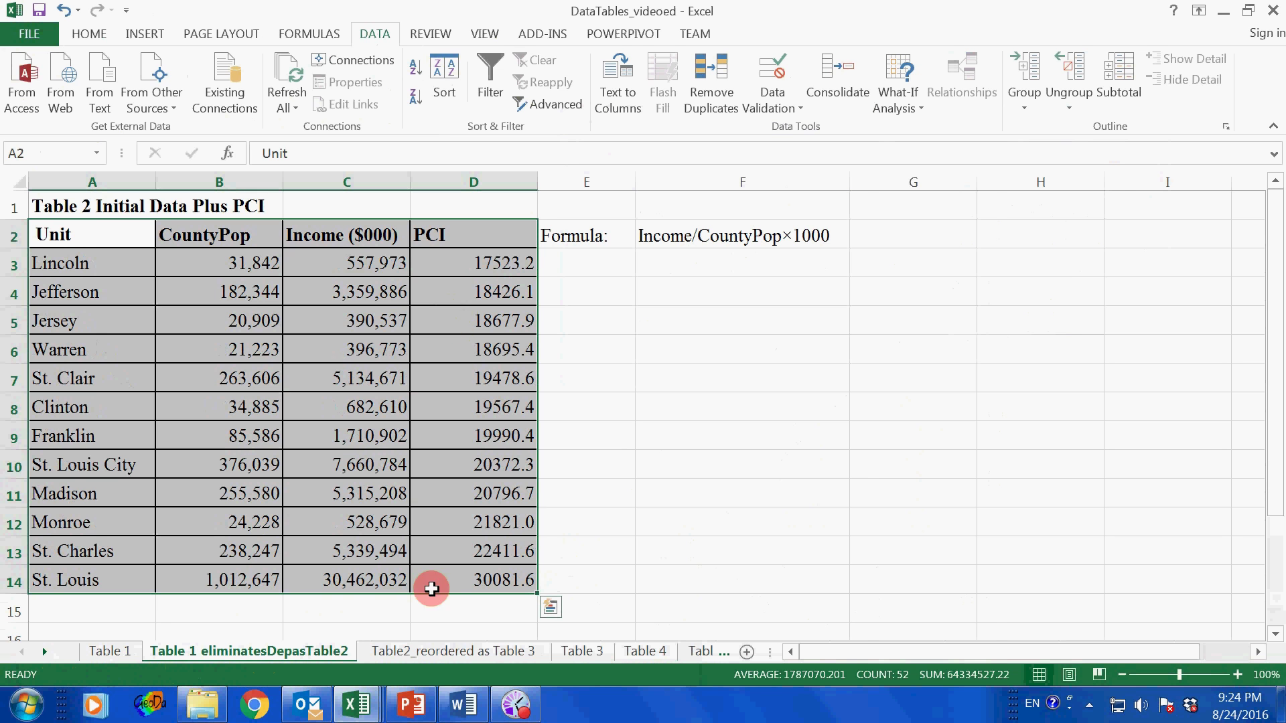
# Step: On the "Table2_reordered as Table 3" sheet, total CountyPop in B15 and Income in C15 with AutoSum
pyautogui.click(461, 651)
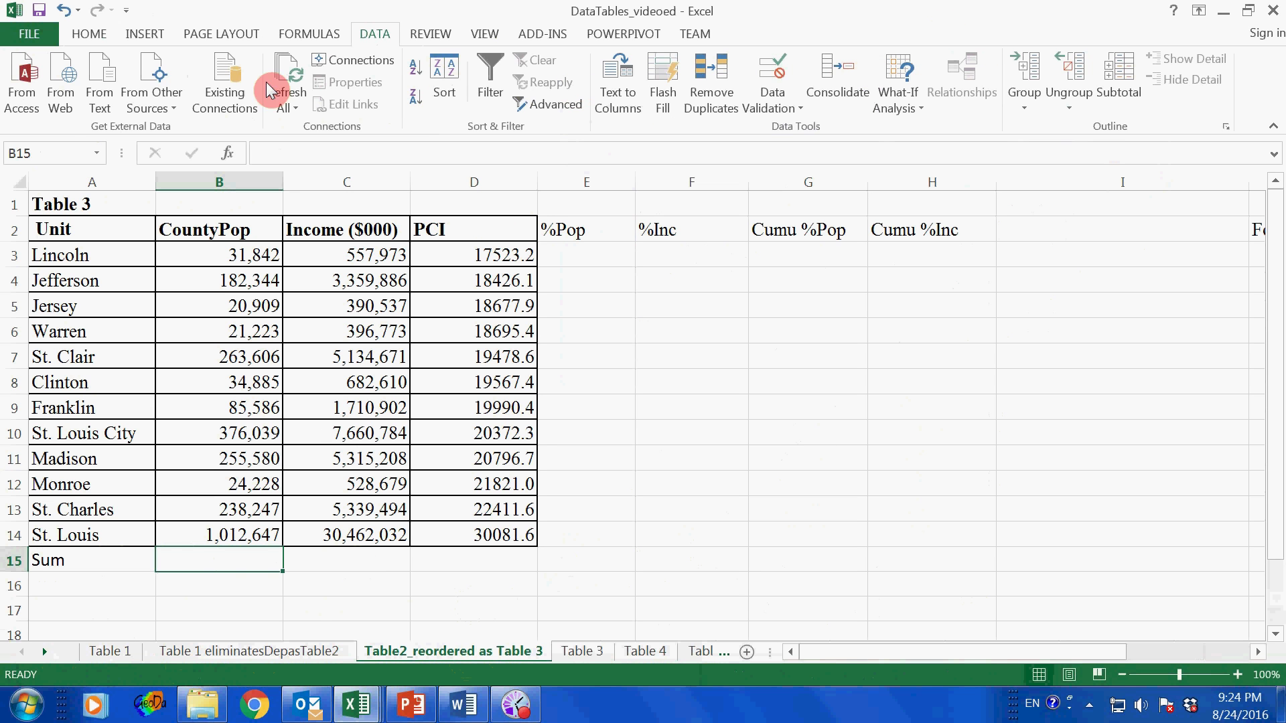
pyautogui.click(89, 33)
pyautogui.click(1028, 59)
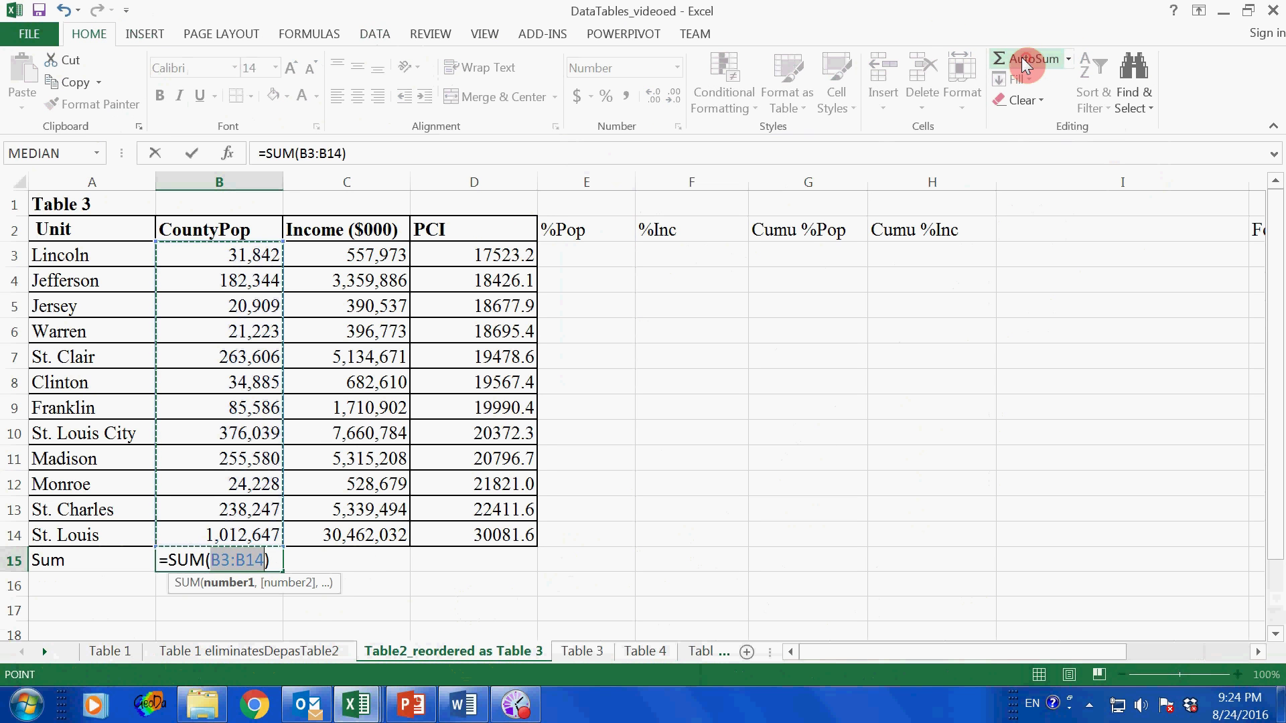
pyautogui.press('Return')
pyautogui.click(353, 559)
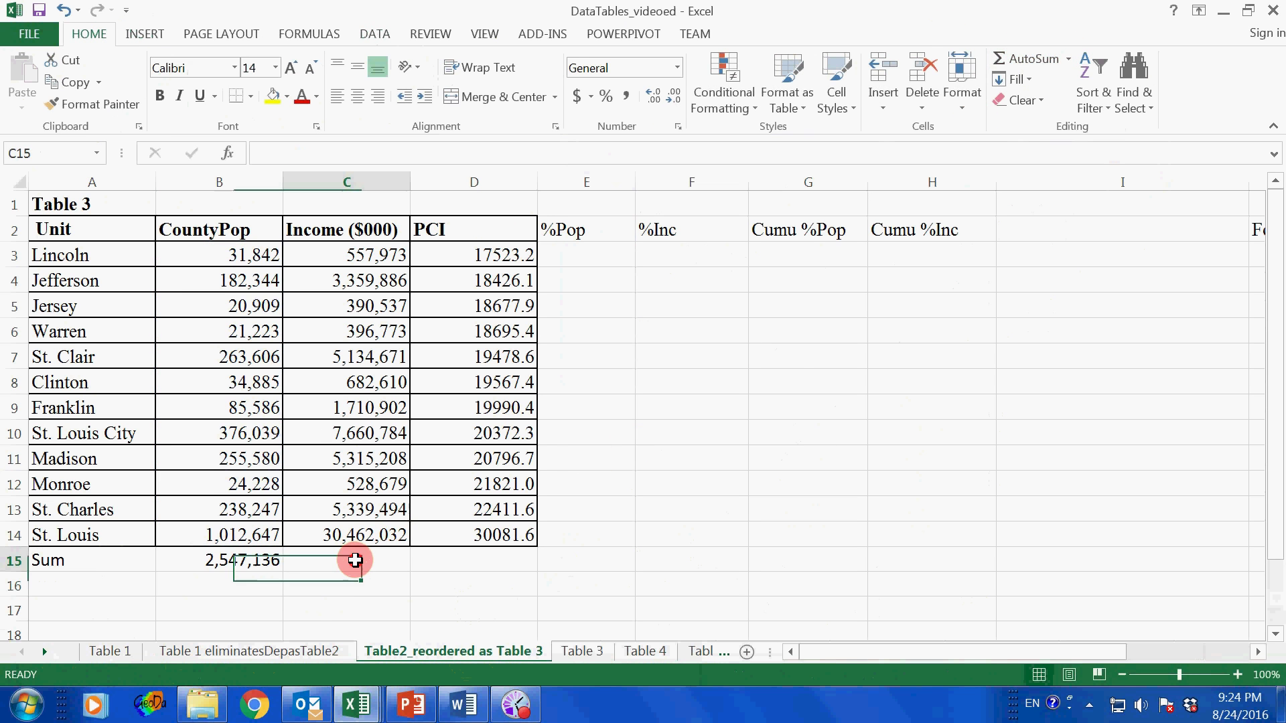
pyautogui.click(1028, 59)
pyautogui.press('Return')
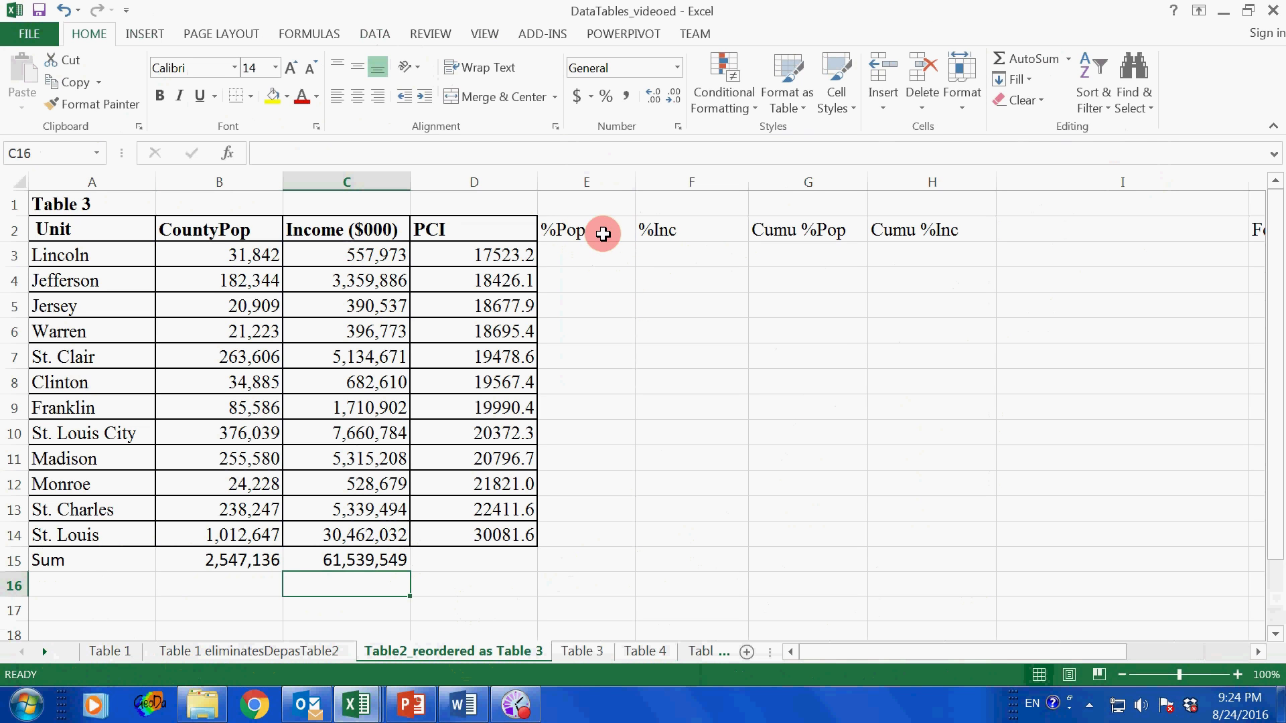
# Step: Check the percentage formulas noted in column K and enter +b3/2547136*100 in E3 for Lincoln's %Pop
pyautogui.click(591, 260)
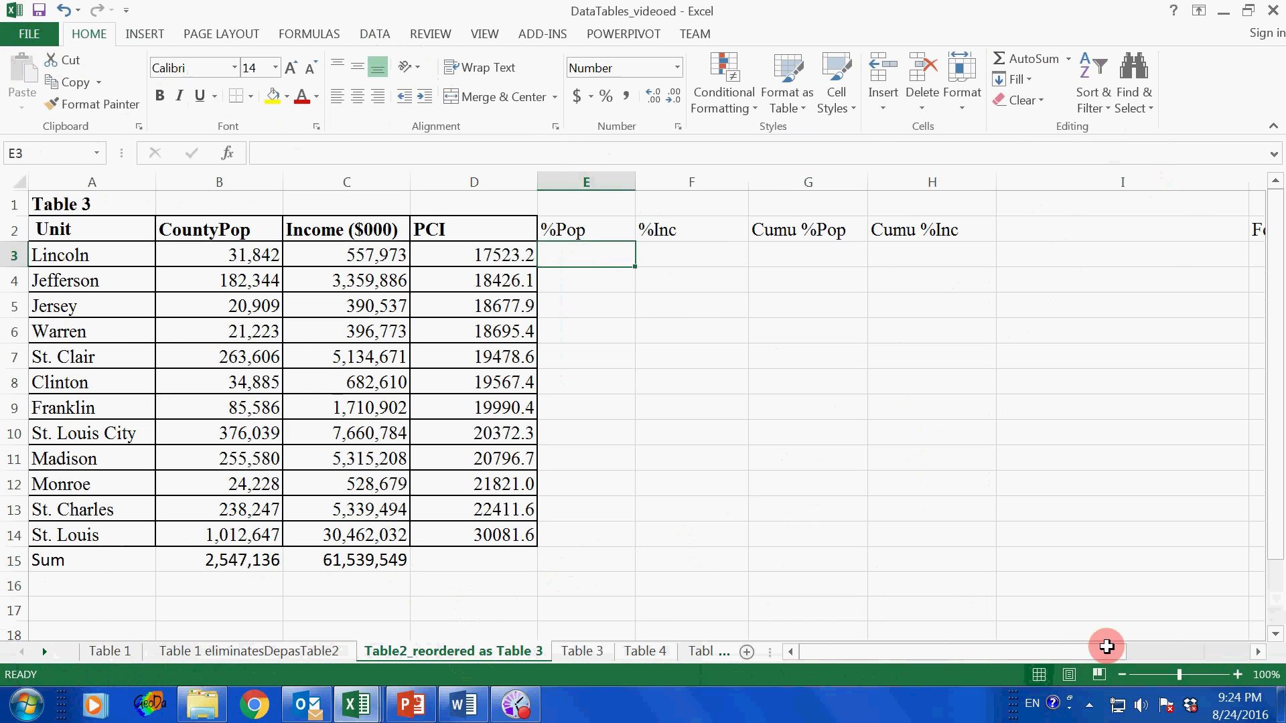
pyautogui.moveTo(1067, 652); pyautogui.dragTo(1254, 654)
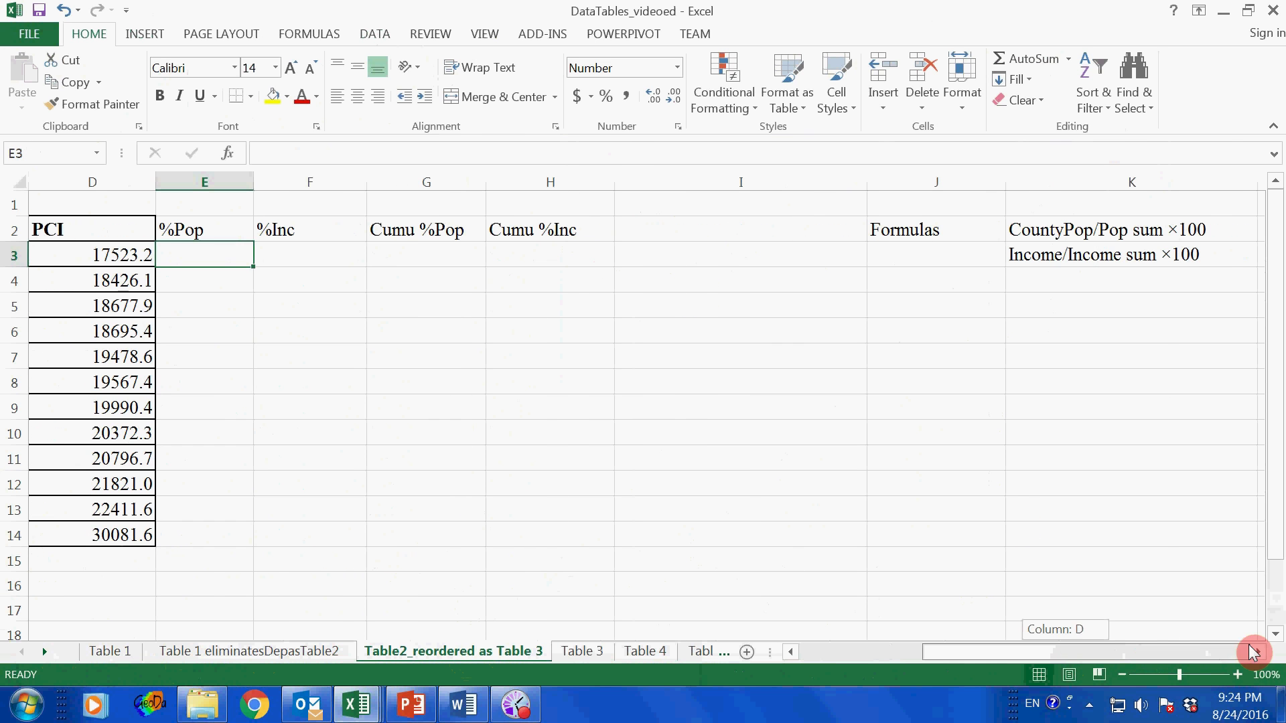
pyautogui.click(1038, 229)
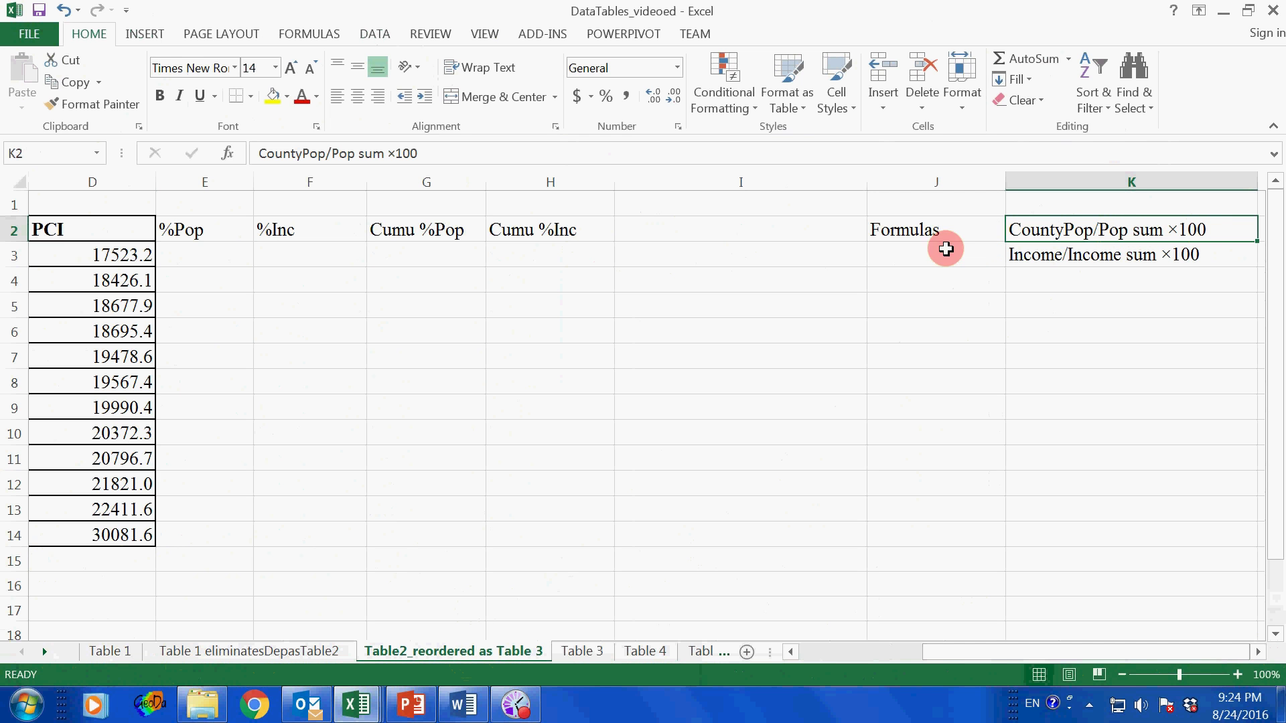
pyautogui.click(1055, 259)
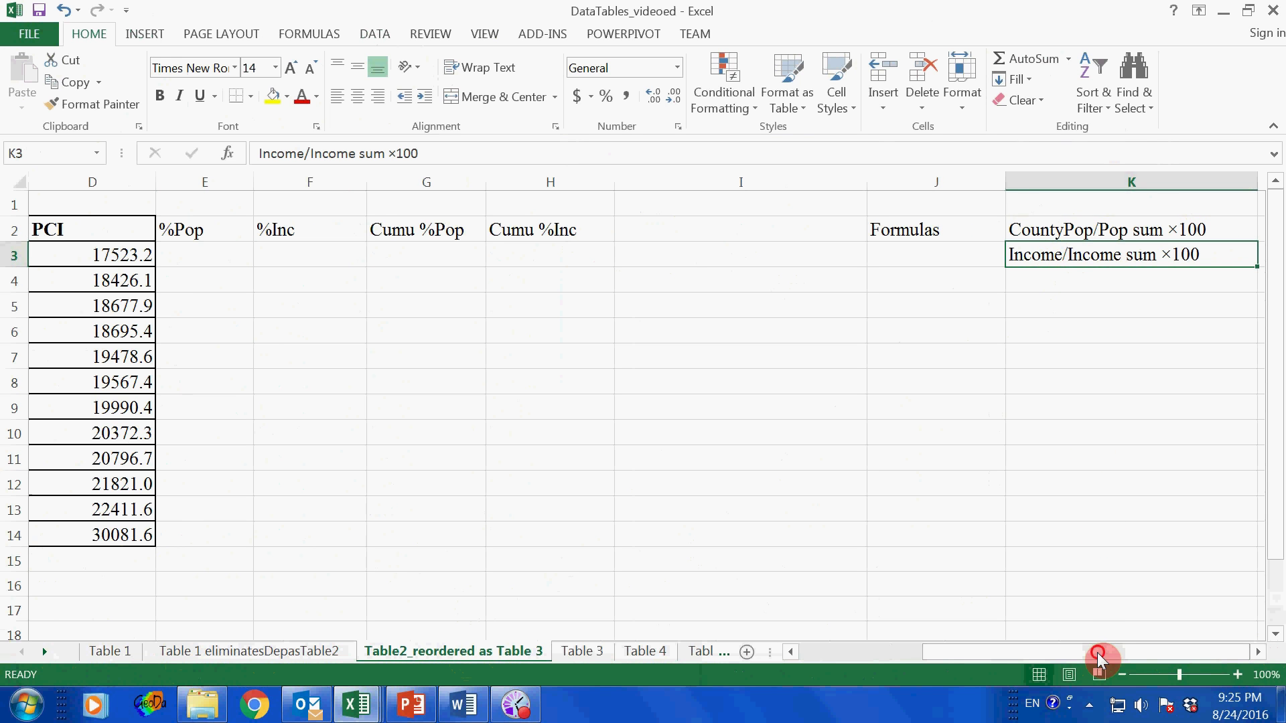
pyautogui.moveTo(1099, 651); pyautogui.dragTo(901, 653)
pyautogui.click(588, 257)
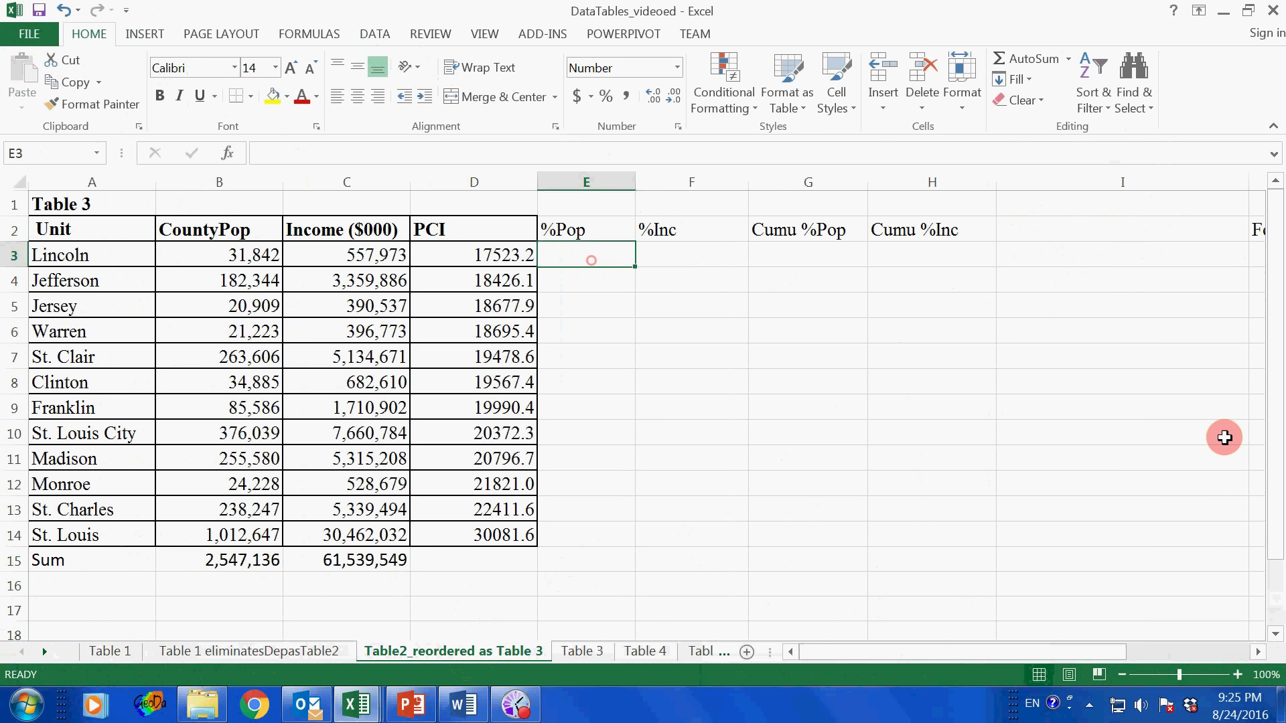
pyautogui.write('+')
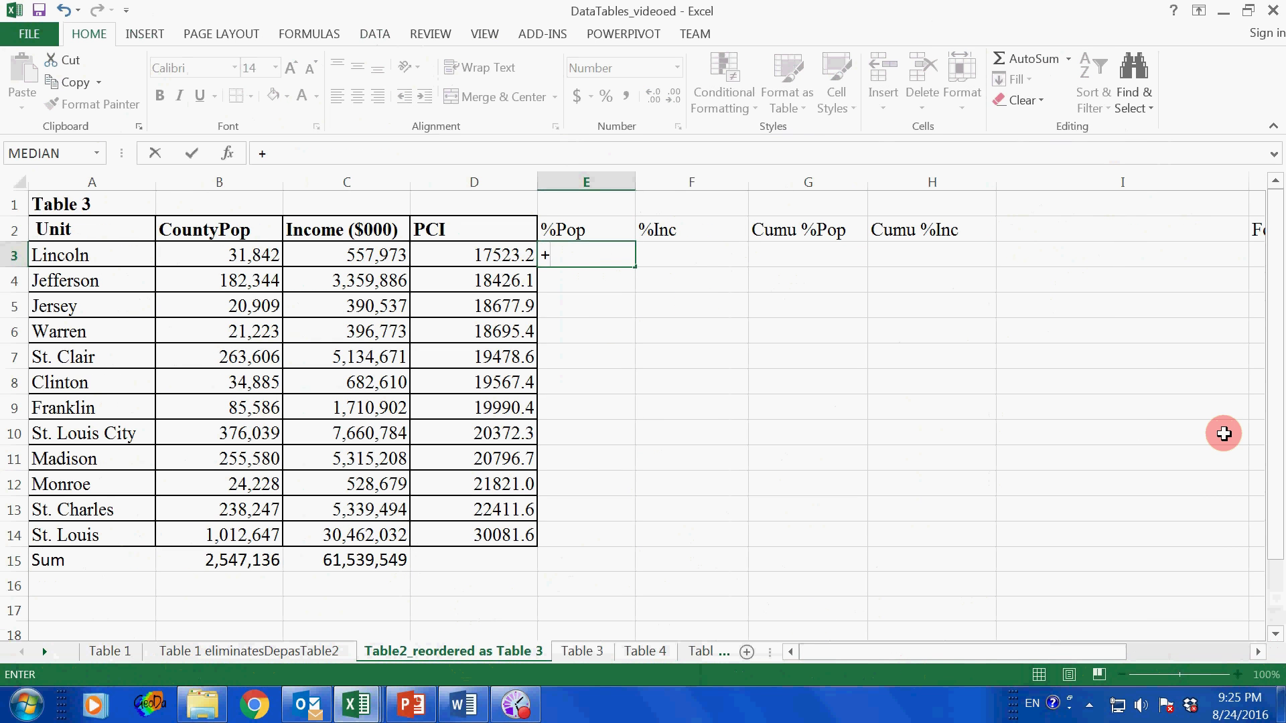
pyautogui.write('b3/')
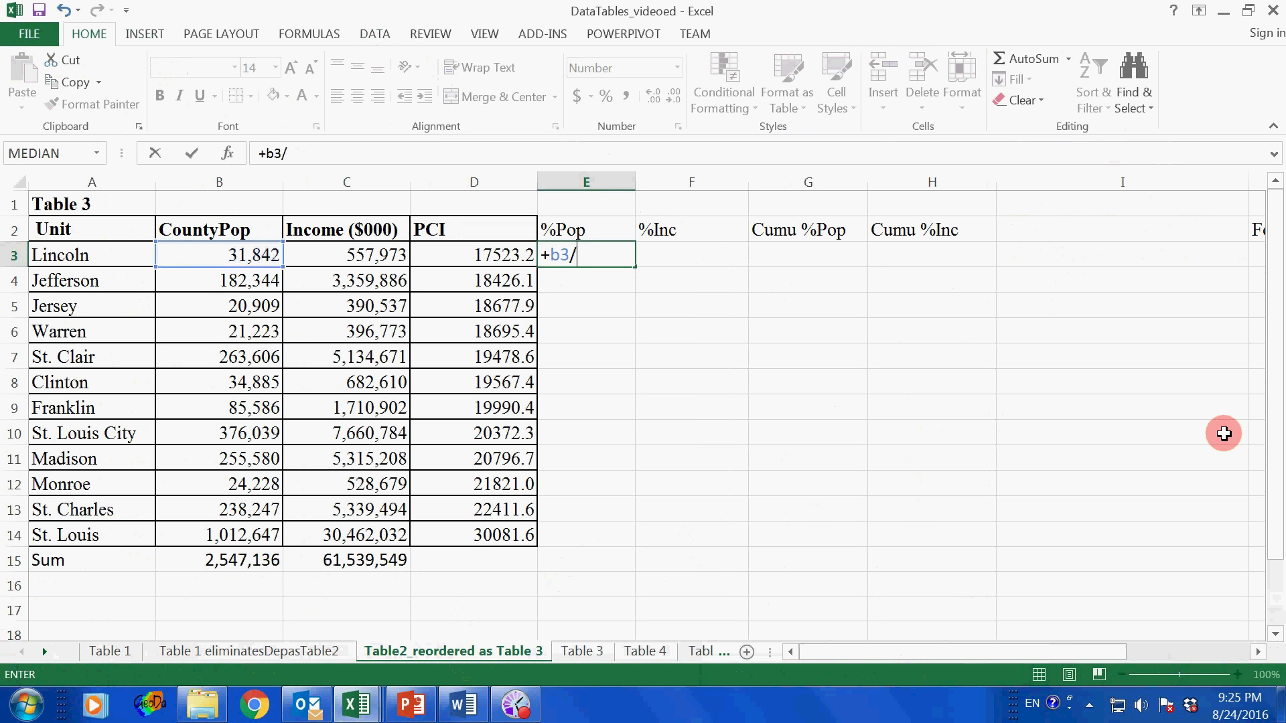
pyautogui.write('2547136')
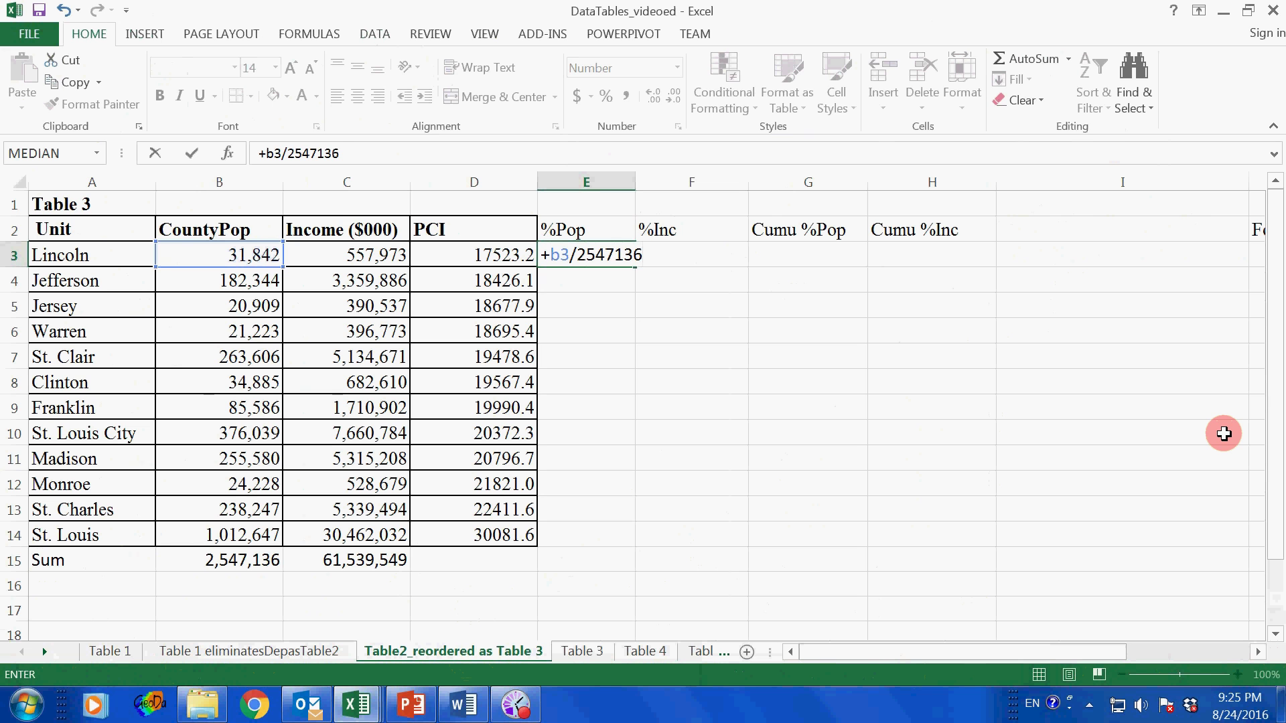
pyautogui.write('*100')
pyautogui.press('Return')
# Step: Calculate Lincoln's %Inc in F3 with the formula +c3/61539549*100
pyautogui.press('Up')
pyautogui.press('Right')
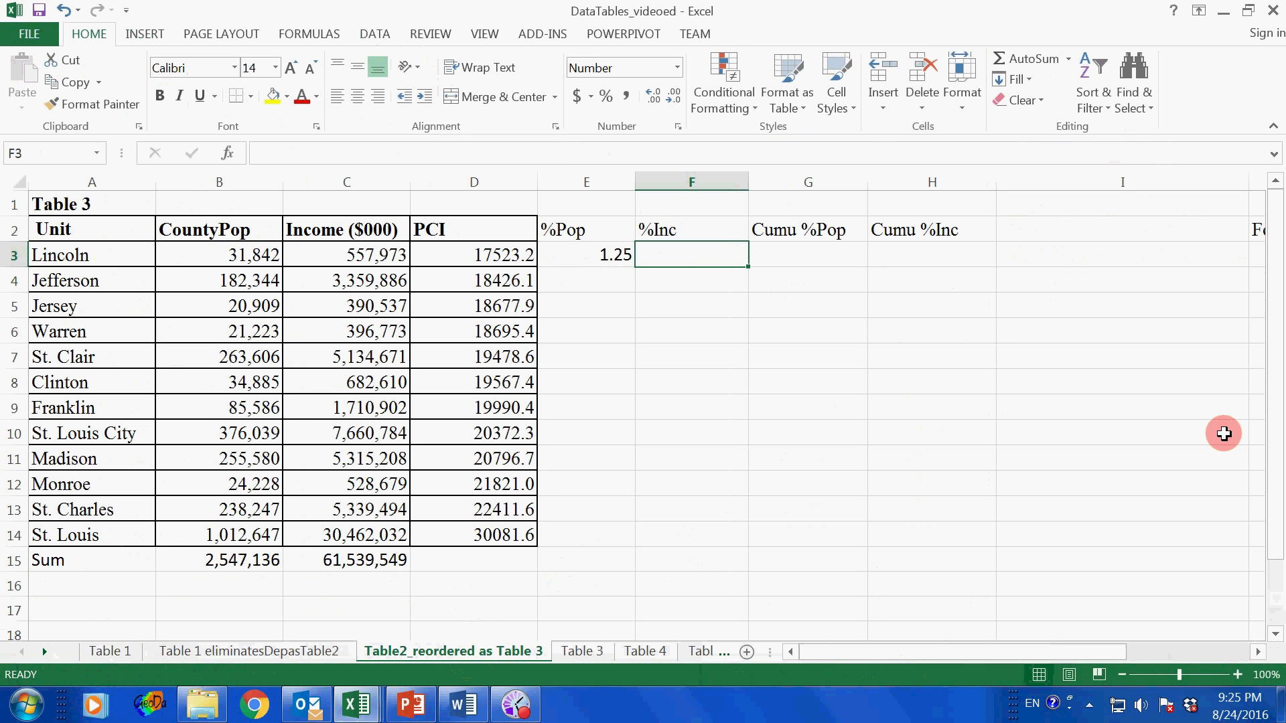
pyautogui.write('+')
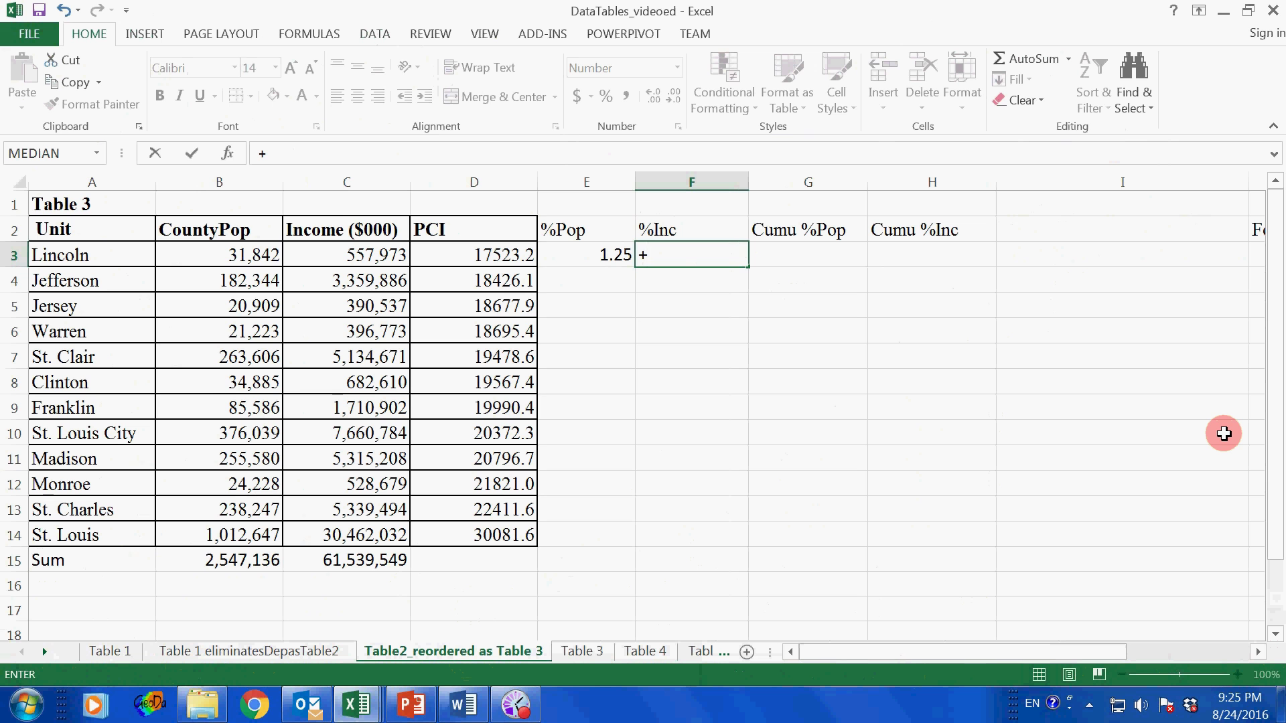
pyautogui.write('c3/')
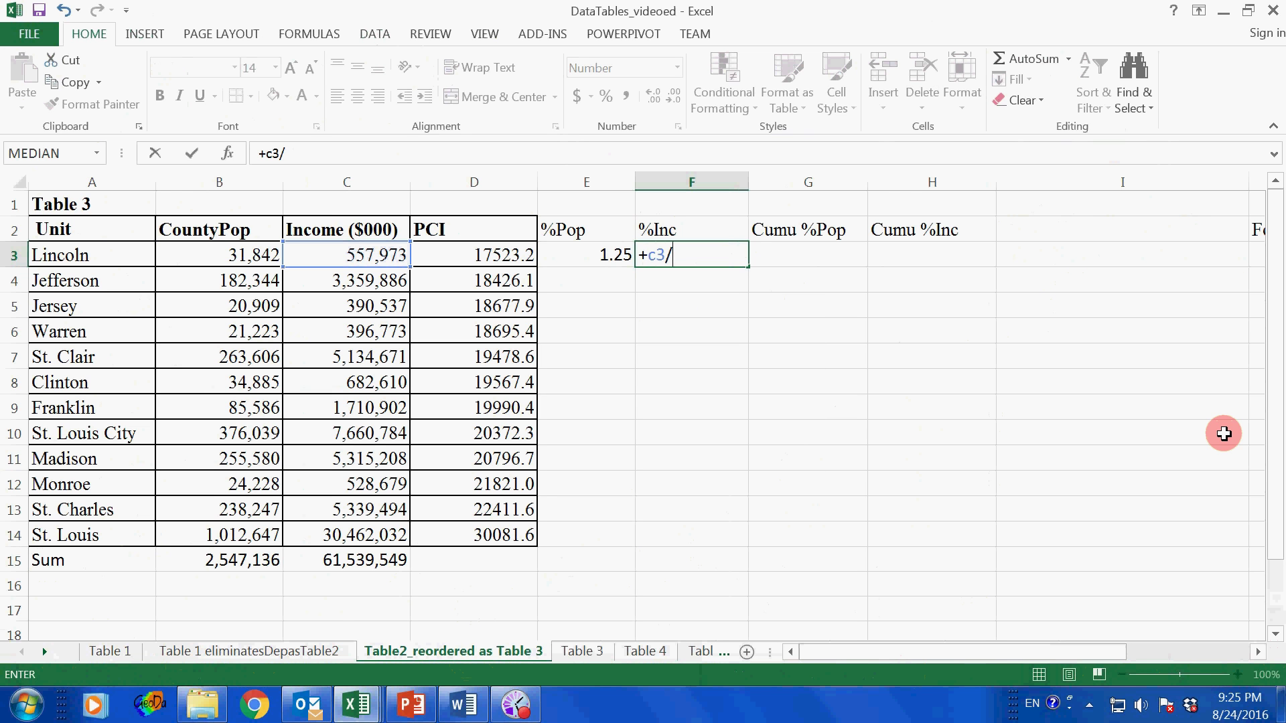
pyautogui.write('61539549*100')
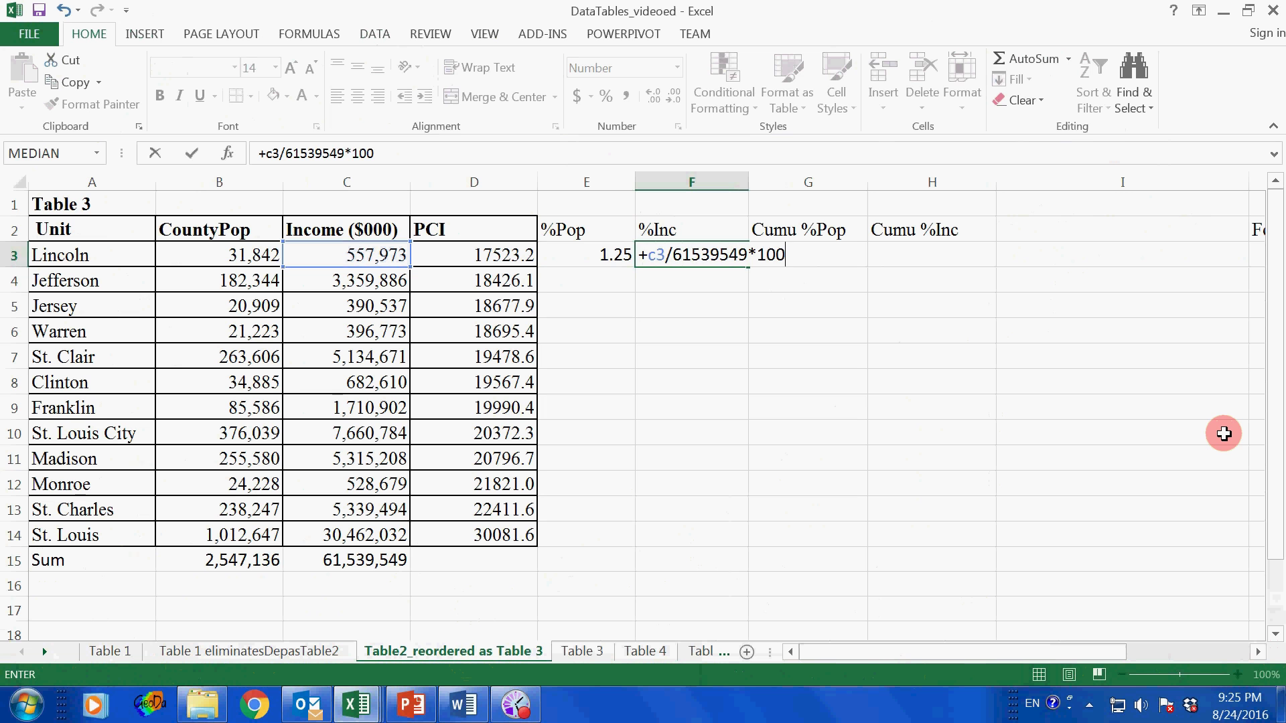
pyautogui.press('Return')
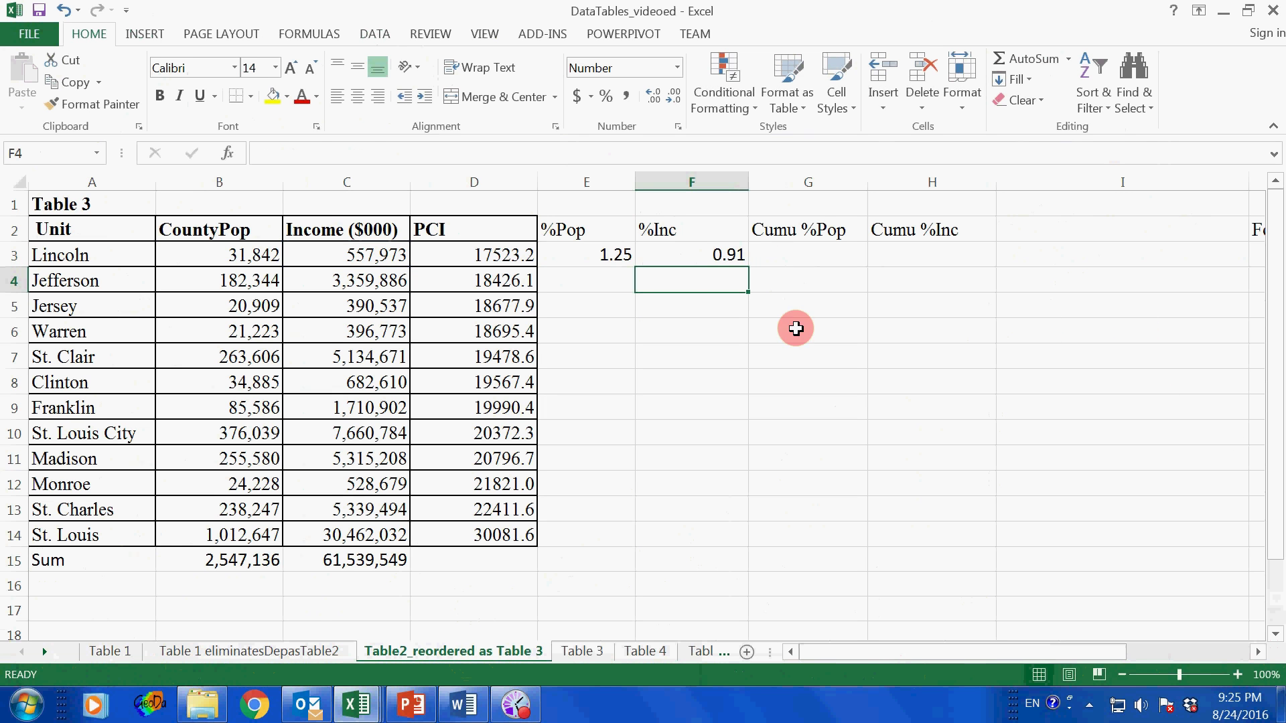
# Step: Copy the %Pop and %Inc formulas from E3:F3 down through row 14
pyautogui.moveTo(584, 260); pyautogui.dragTo(687, 255)
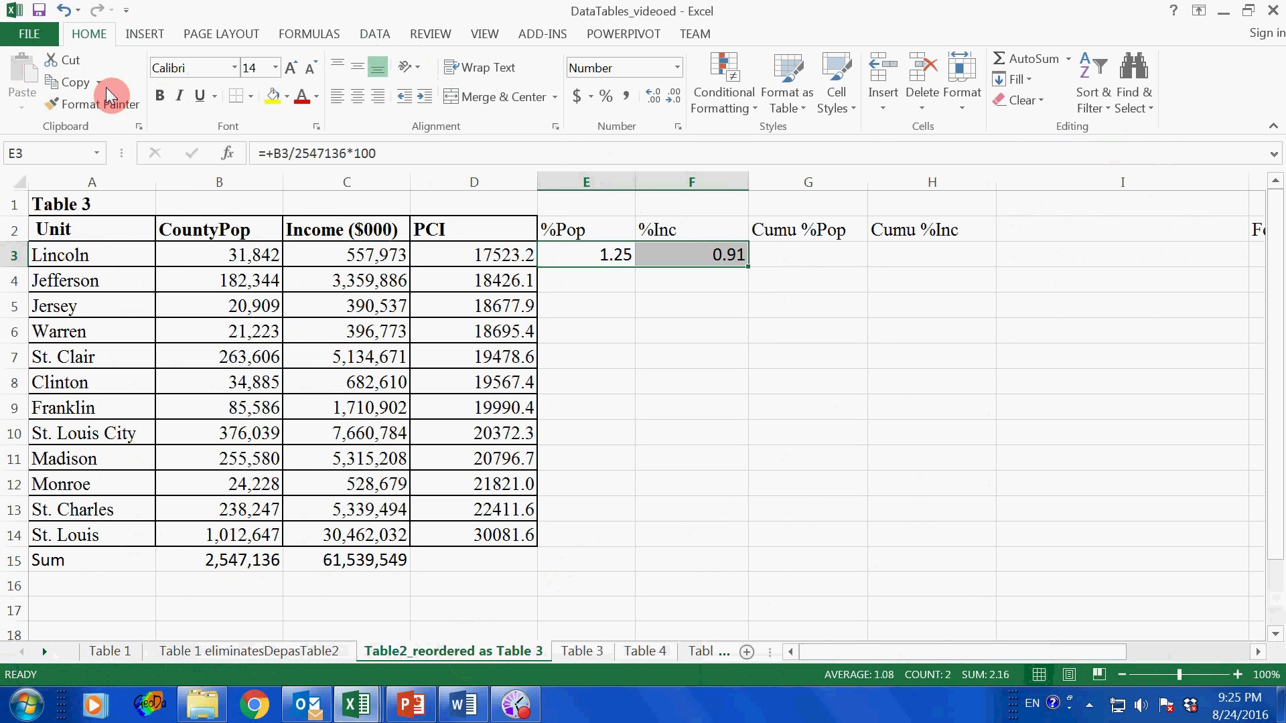
pyautogui.click(72, 81)
pyautogui.moveTo(588, 280); pyautogui.dragTo(582, 529)
pyautogui.click(22, 70)
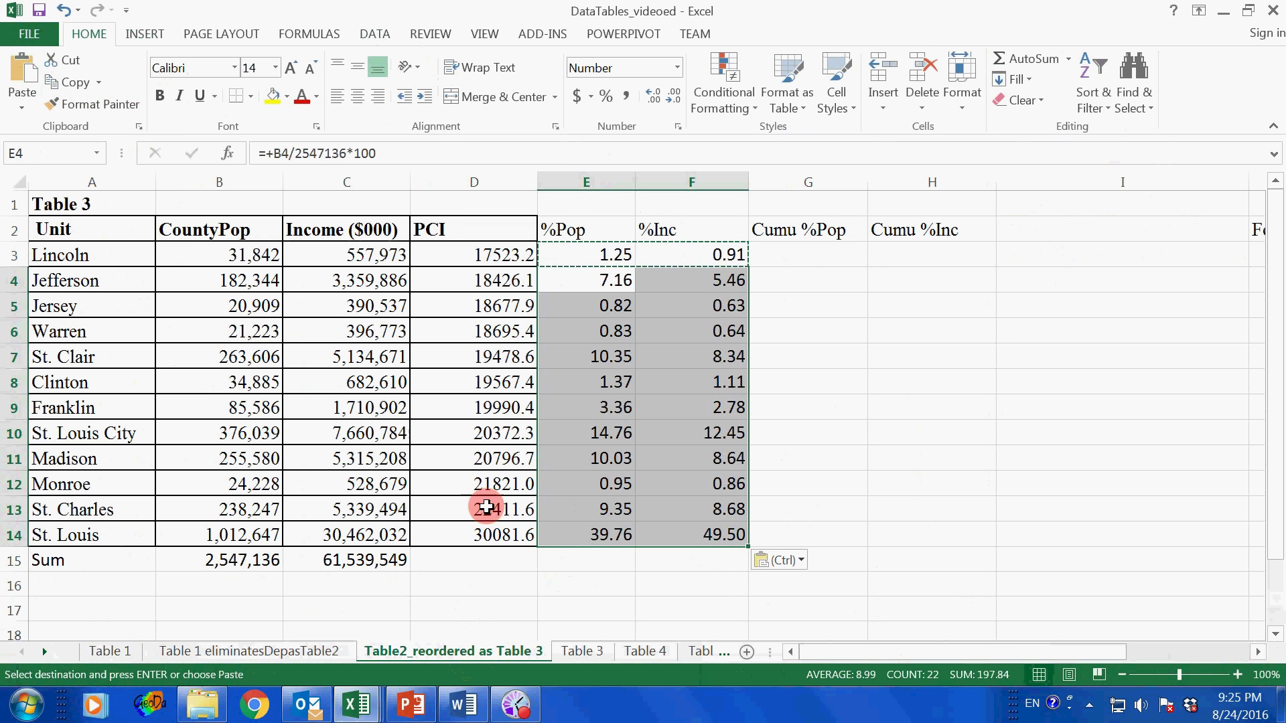
# Step: Total the %Pop and %Inc columns in E15:F15 with AutoSum, and select the first two %Pop values, E3:E4
pyautogui.moveTo(588, 555); pyautogui.dragTo(678, 559)
pyautogui.click(1031, 59)
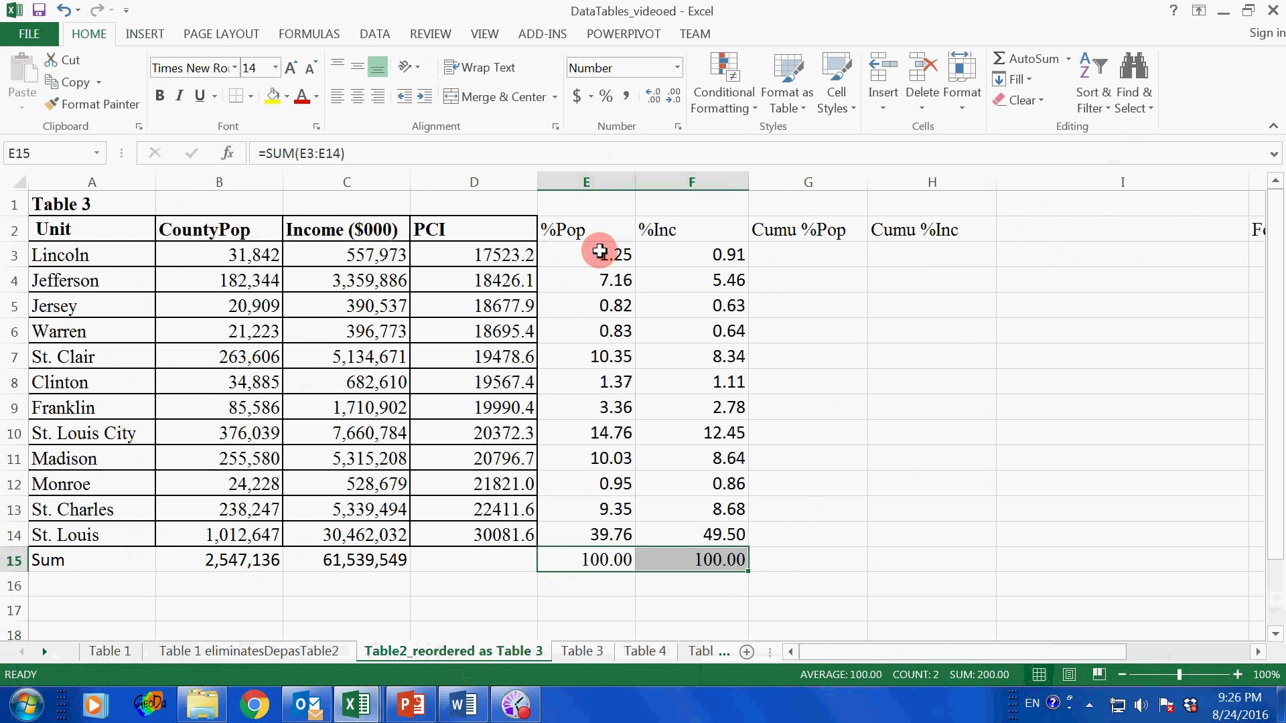
pyautogui.moveTo(600, 248); pyautogui.dragTo(598, 280)
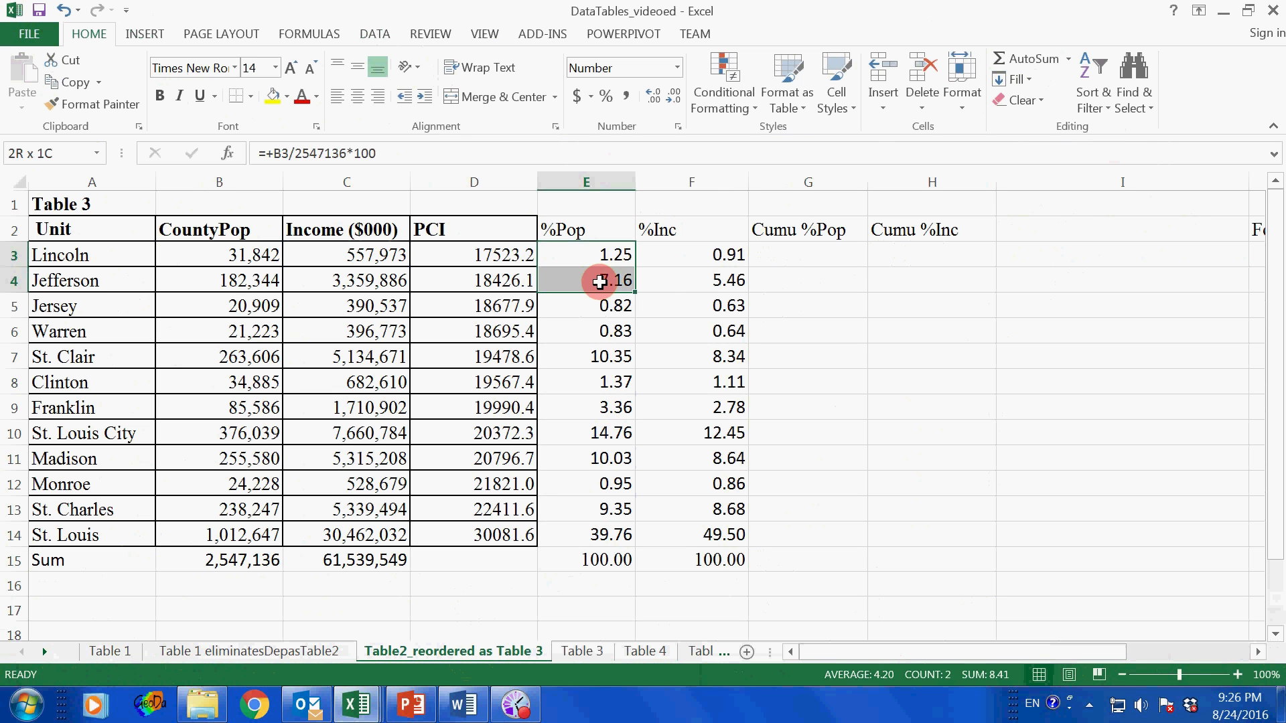
# Step: Copy Lincoln's %Pop and %Inc from E3:F3 and paste them as values into the cumulative columns, G3:H3
pyautogui.click(660, 304)
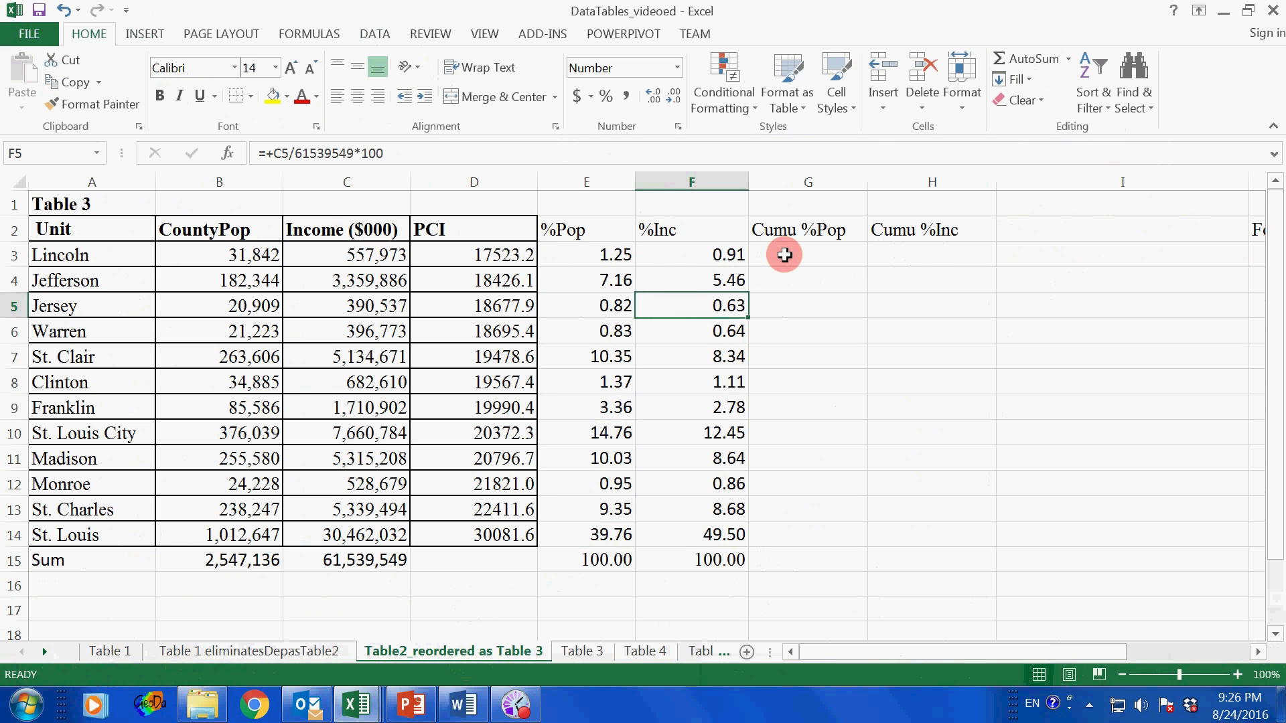
pyautogui.click(593, 257)
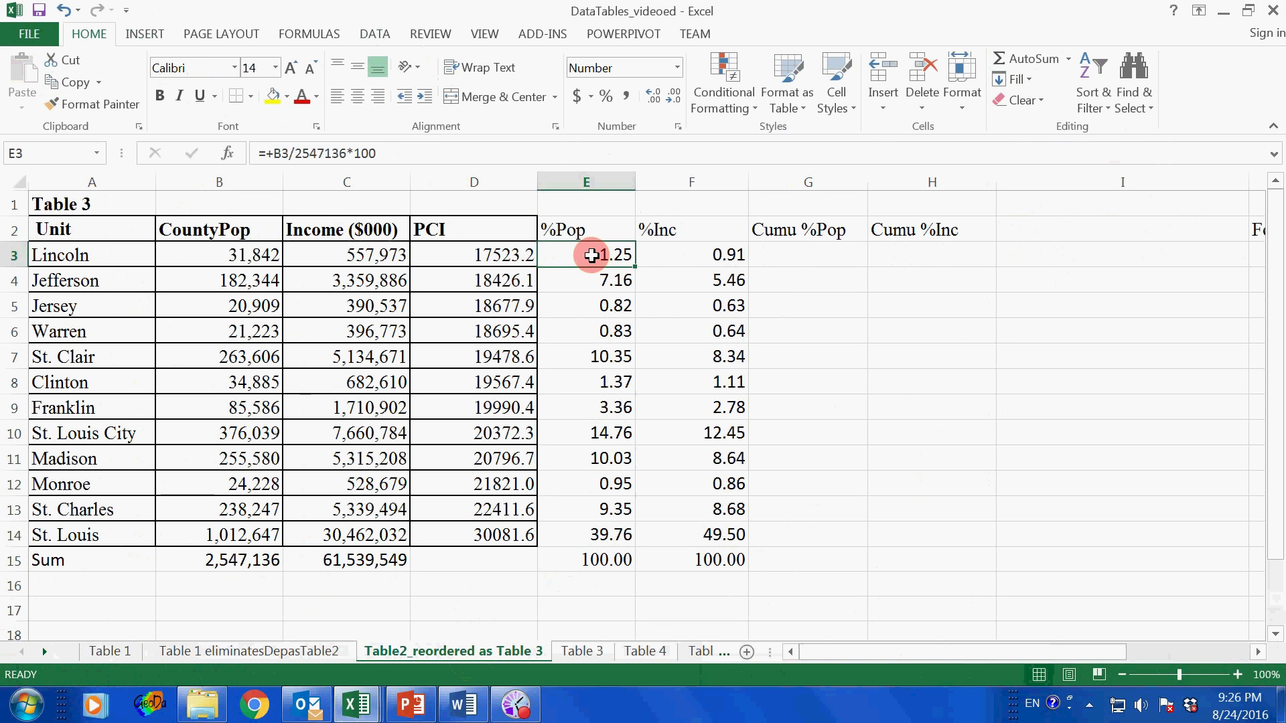
pyautogui.moveTo(592, 255); pyautogui.dragTo(691, 257)
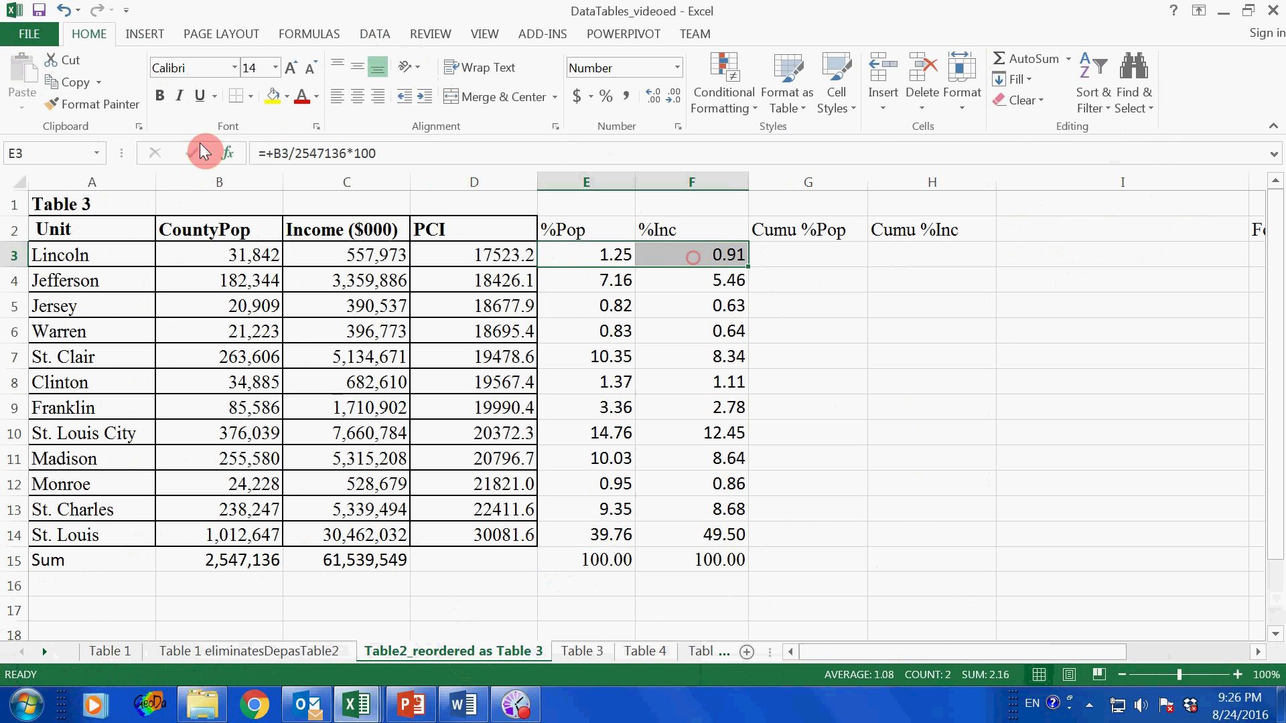
pyautogui.click(67, 82)
pyautogui.click(780, 254)
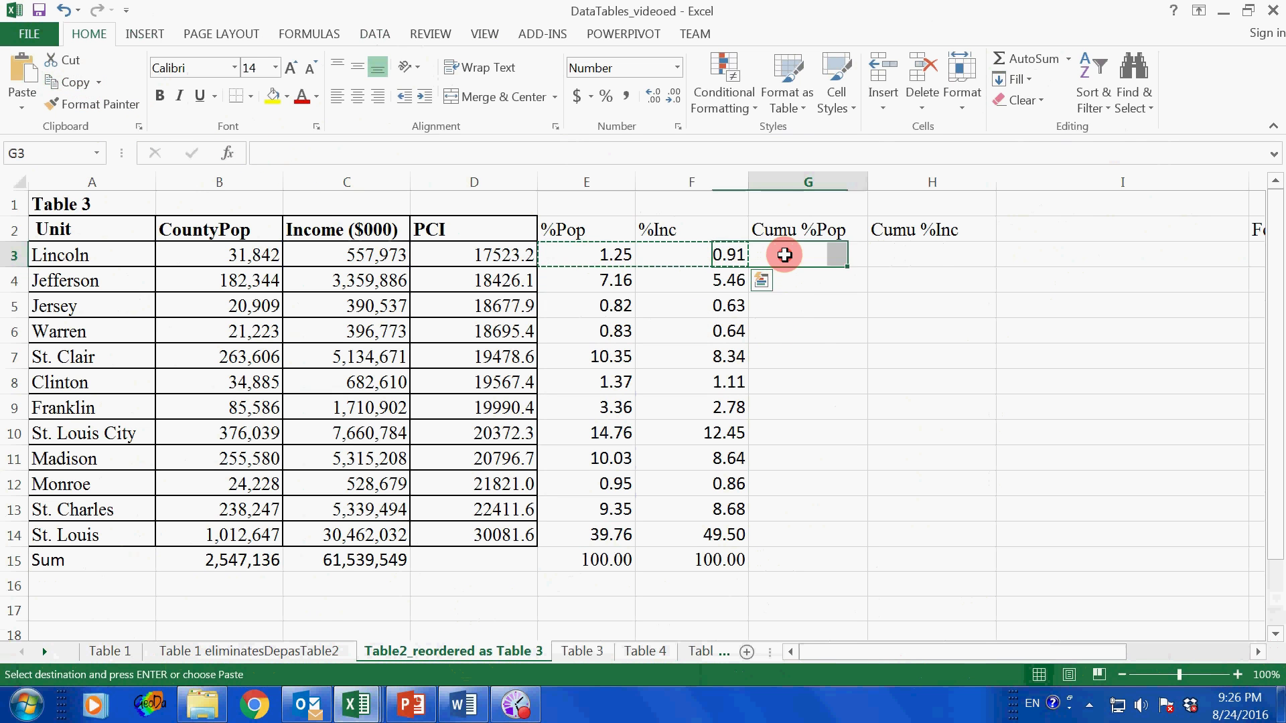
pyautogui.rightClick(781, 254)
pyautogui.click(857, 343)
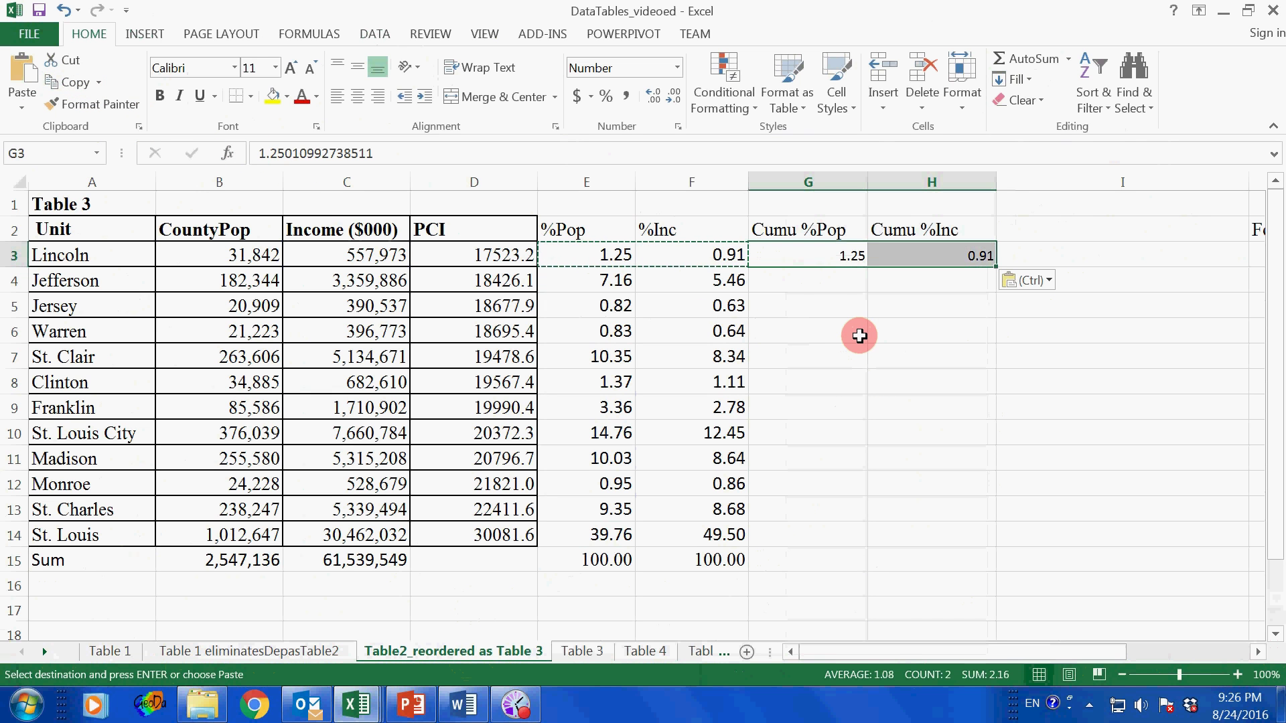
# Step: Calculate Jefferson's Cumu %Pop in G4 with the formula +g3+e4
pyautogui.click(814, 280)
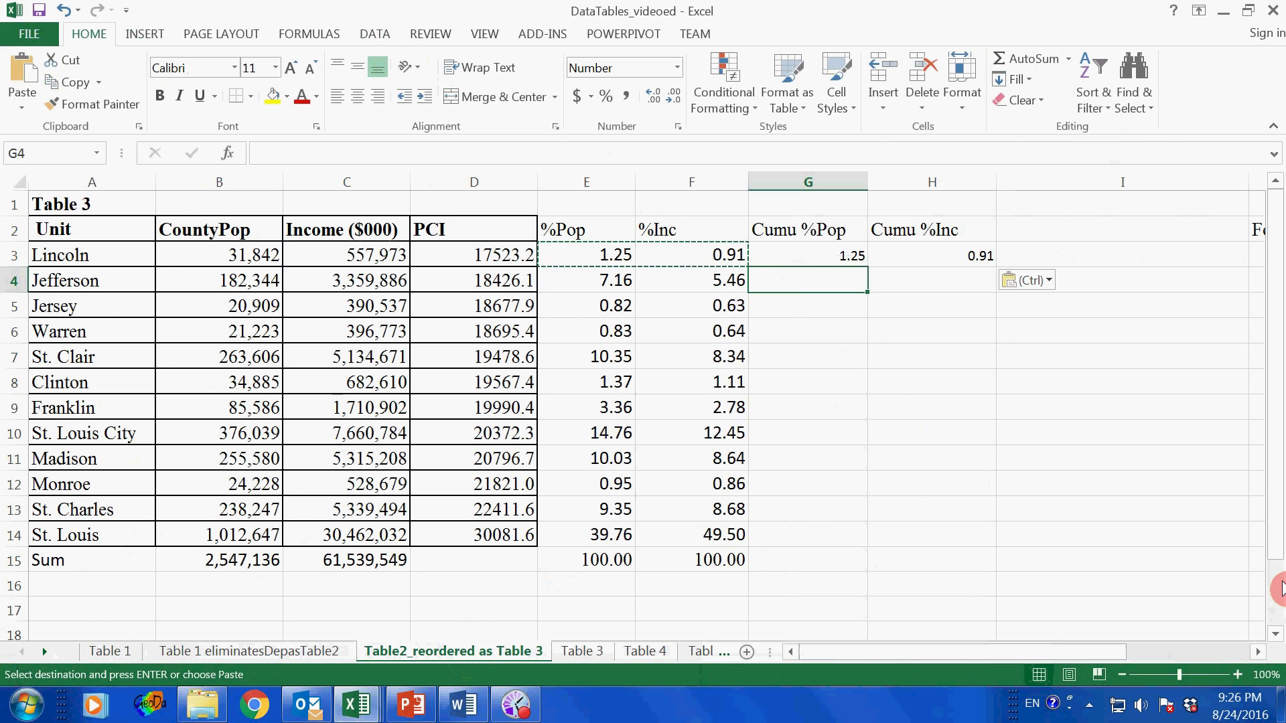
pyautogui.write('+')
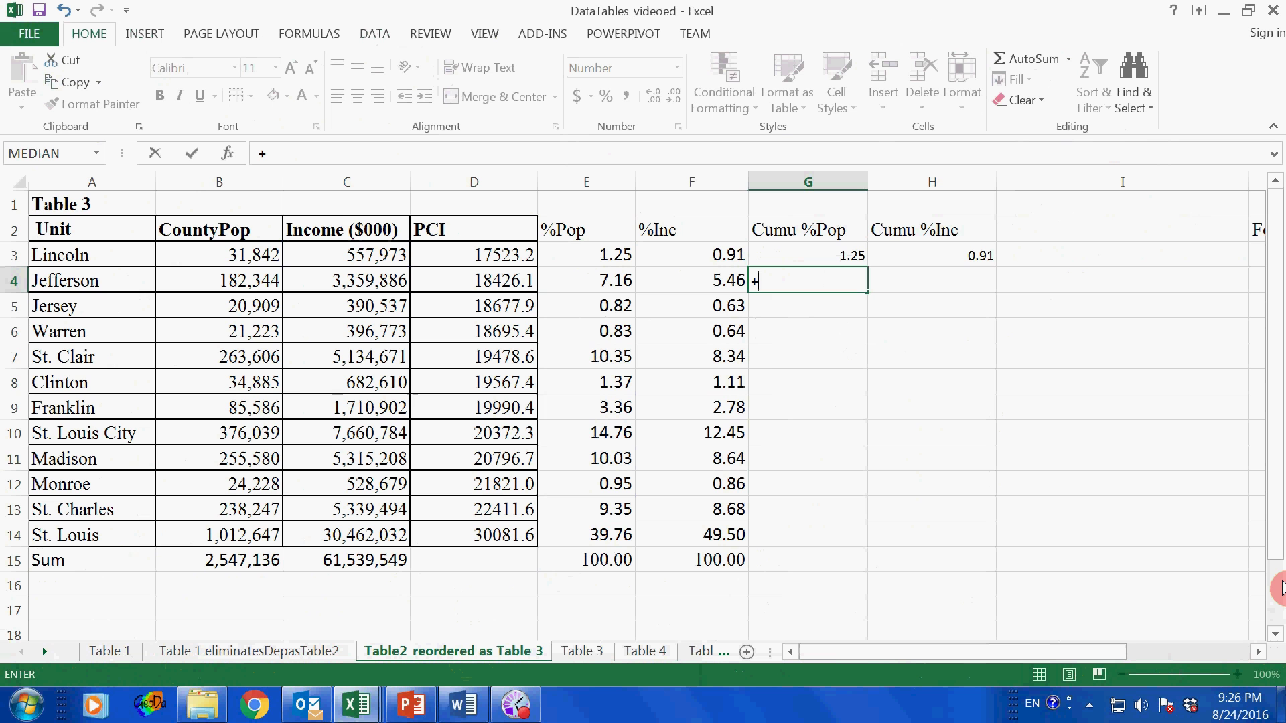
pyautogui.write('g3')
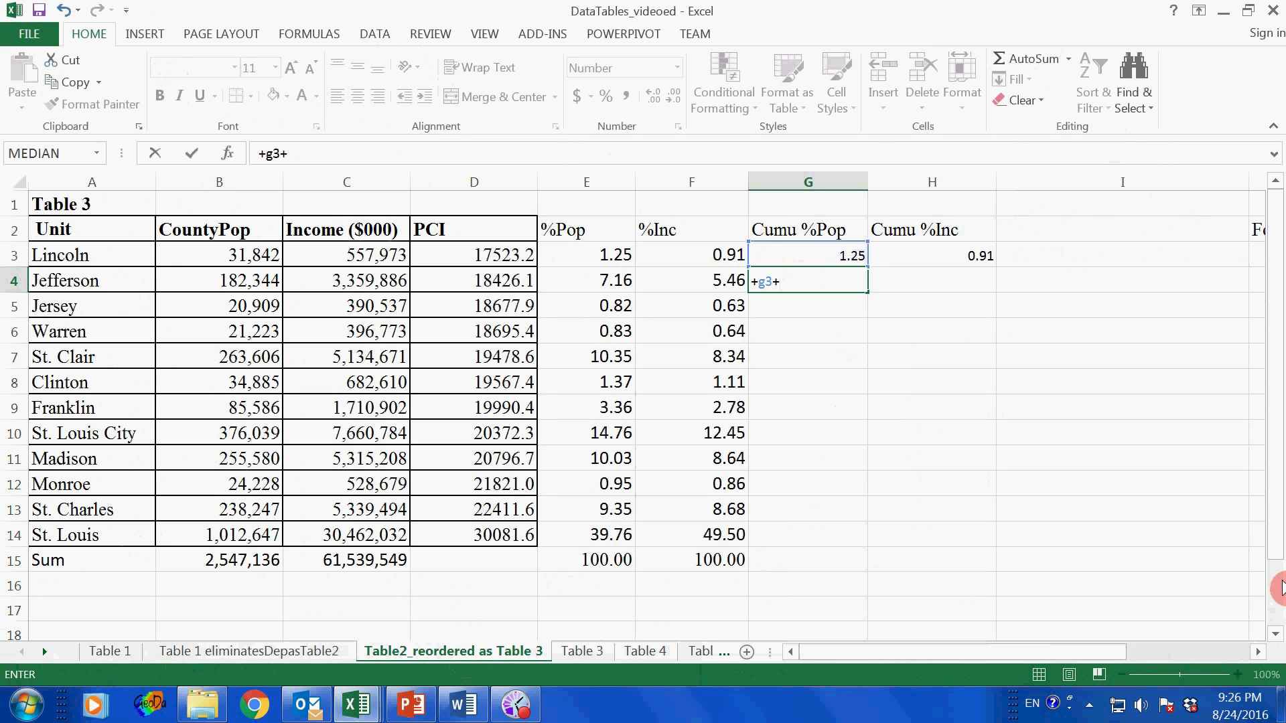
pyautogui.write('+e4')
pyautogui.press('Return')
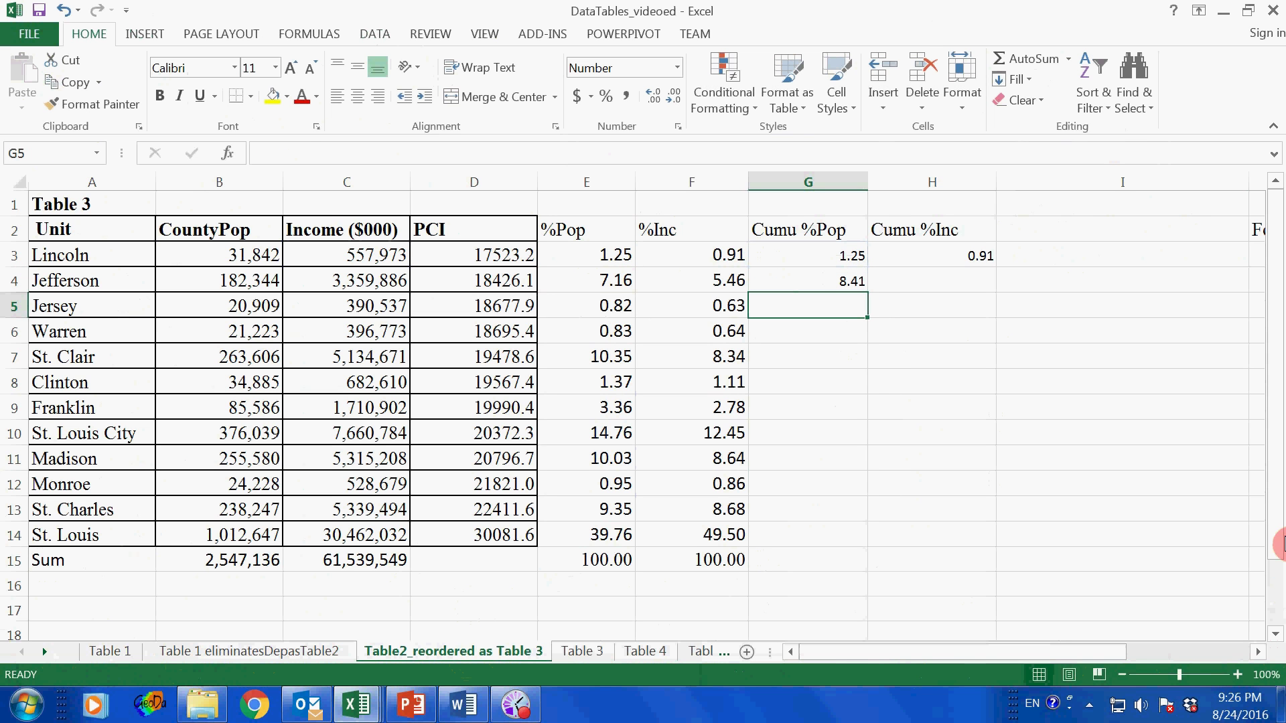
# Step: Copy the Cumu %Pop formula from G4 down through G5:G14
pyautogui.click(812, 280)
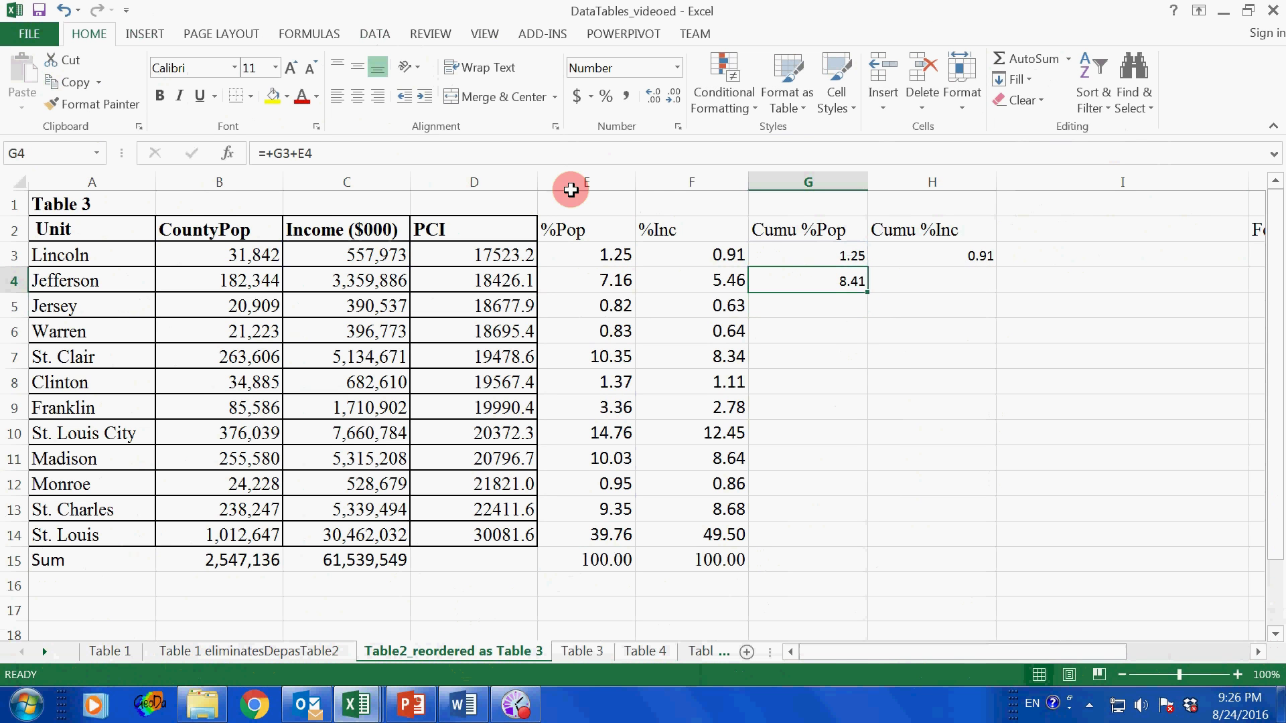
pyautogui.click(67, 82)
pyautogui.moveTo(808, 307); pyautogui.dragTo(808, 526)
pyautogui.click(26, 70)
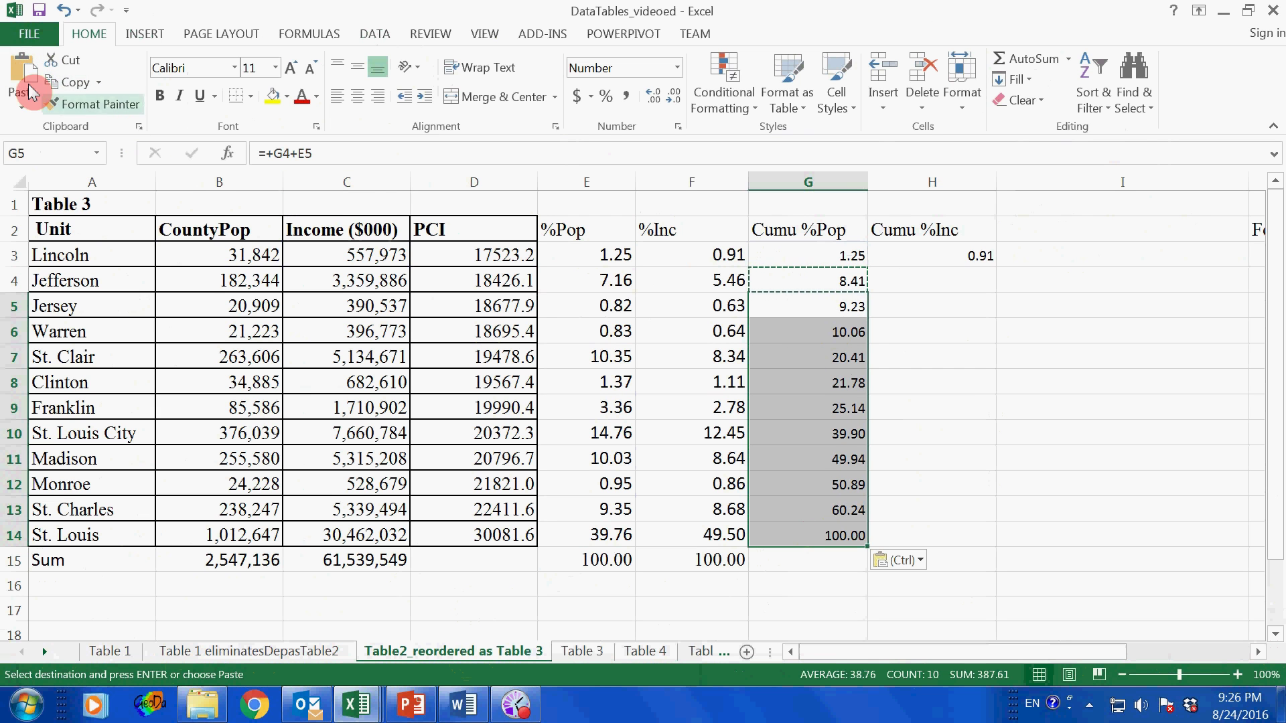
# Step: Copy Jefferson's Cumu %Pop formula from G4 across into the Cumu %Inc cell H4
pyautogui.click(74, 82)
pyautogui.click(926, 278)
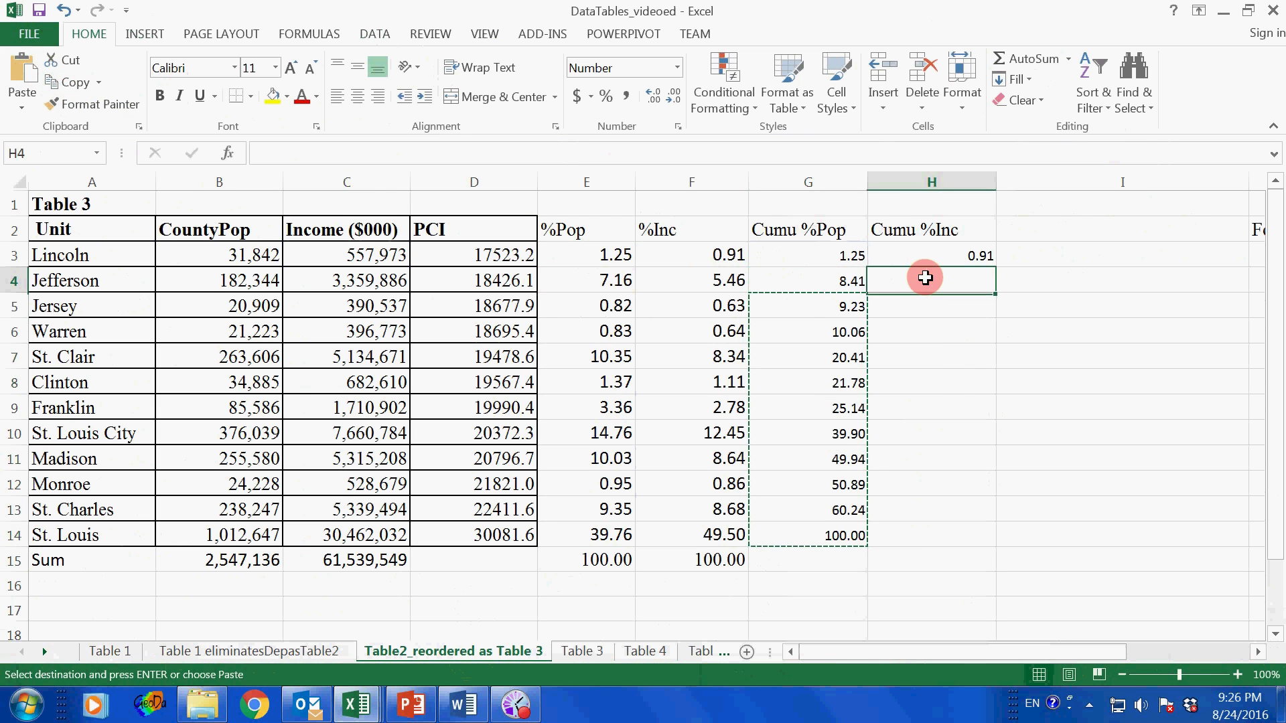
pyautogui.click(837, 277)
pyautogui.click(74, 81)
pyautogui.click(942, 269)
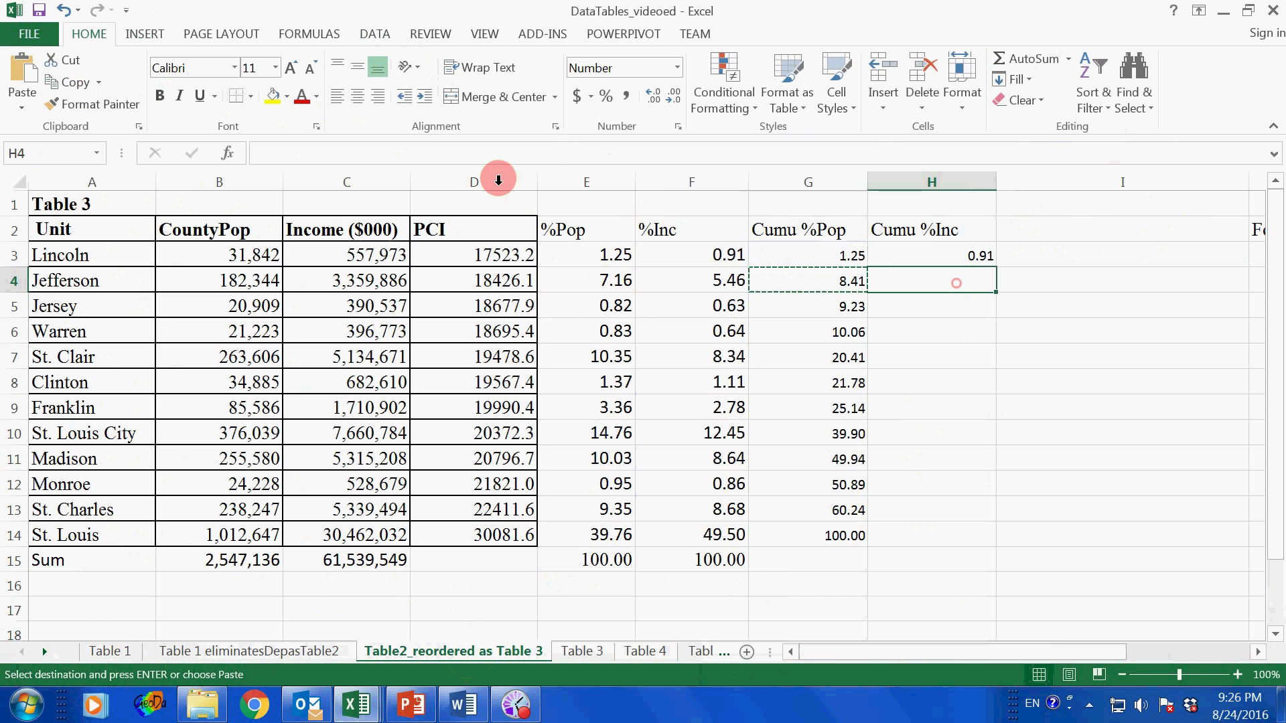
pyautogui.click(22, 73)
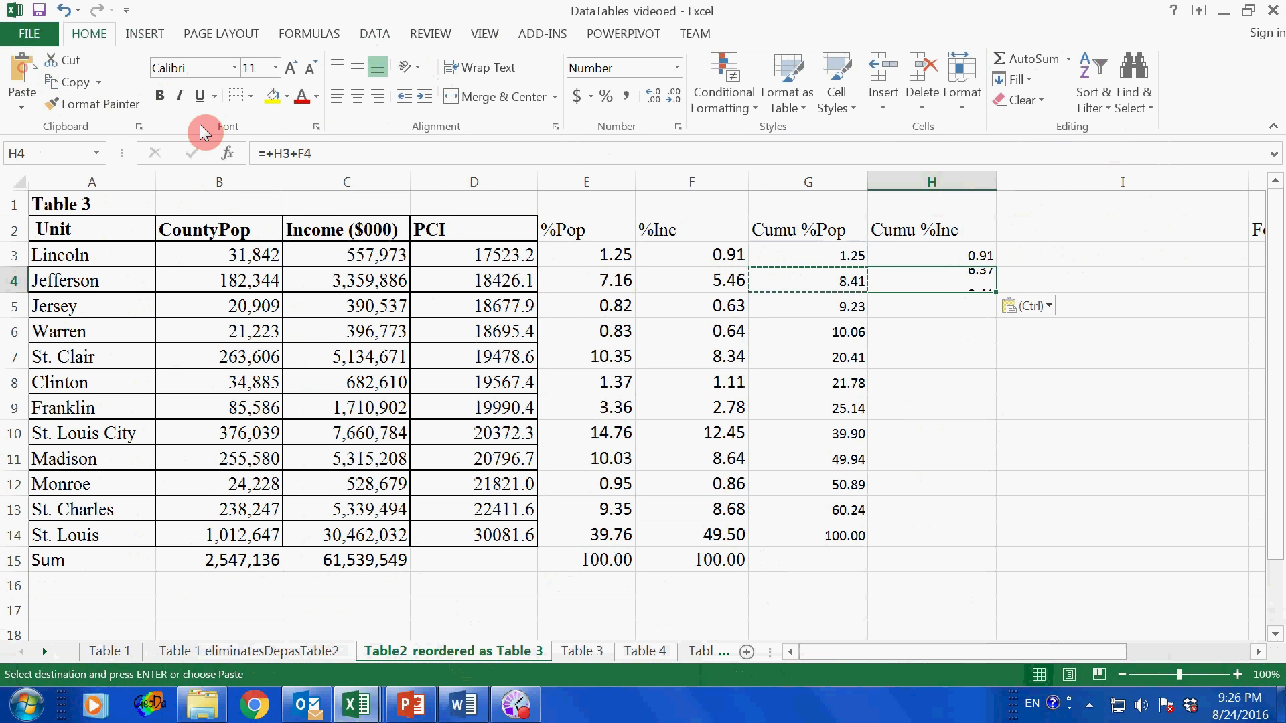
# Step: Copy the Cumu %Inc formula from H4 down through H5:H14, and select the final cumulative percentages in G14:H14
pyautogui.click(77, 81)
pyautogui.moveTo(955, 315); pyautogui.dragTo(969, 535)
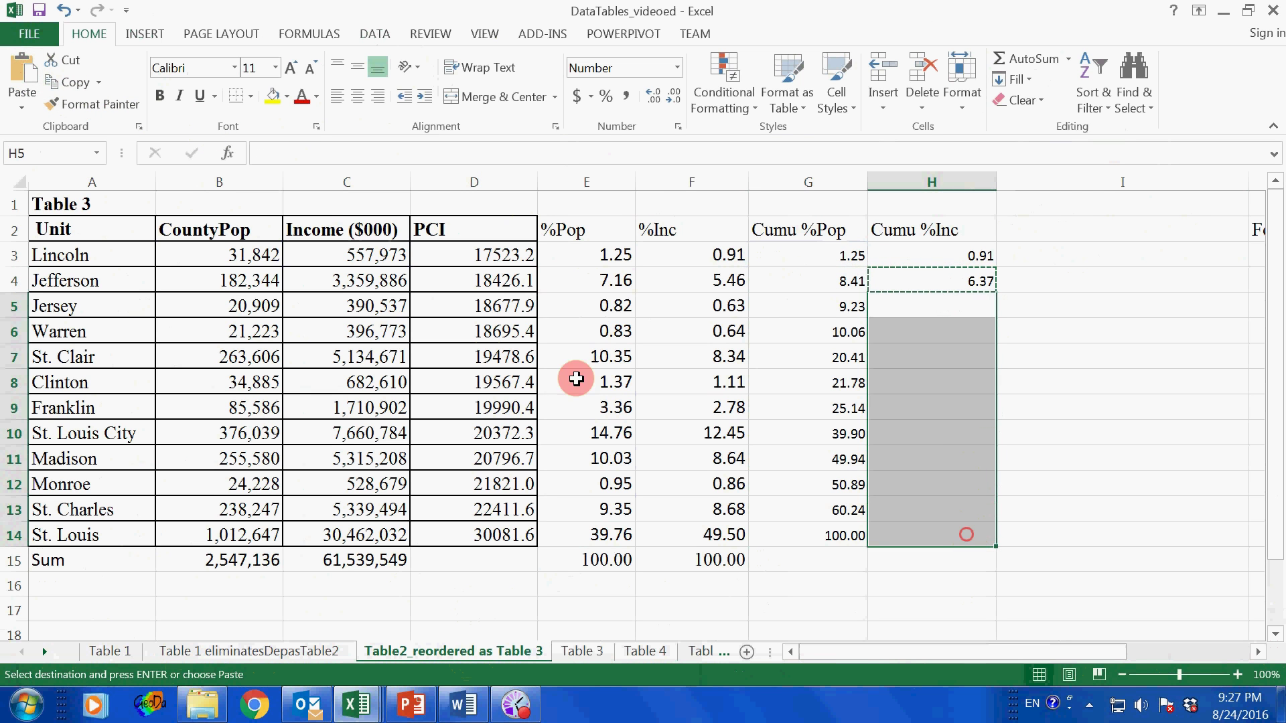
pyautogui.click(22, 74)
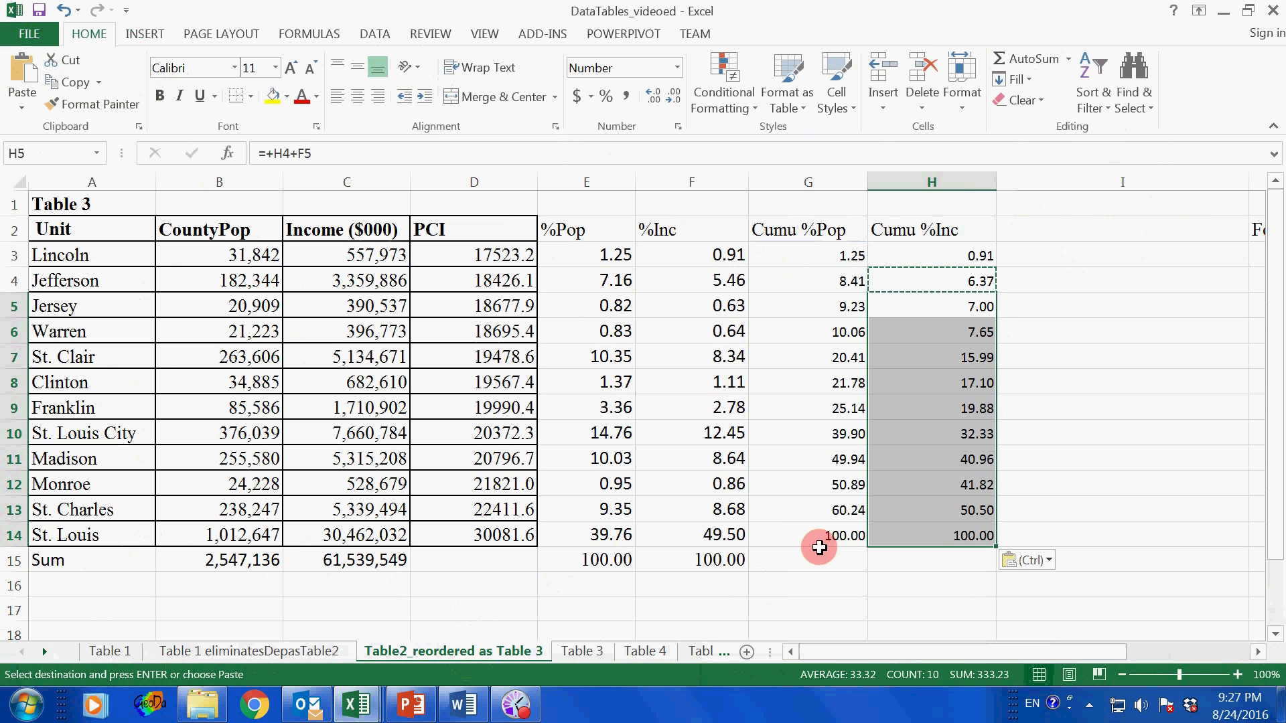
pyautogui.moveTo(817, 539); pyautogui.dragTo(906, 546)
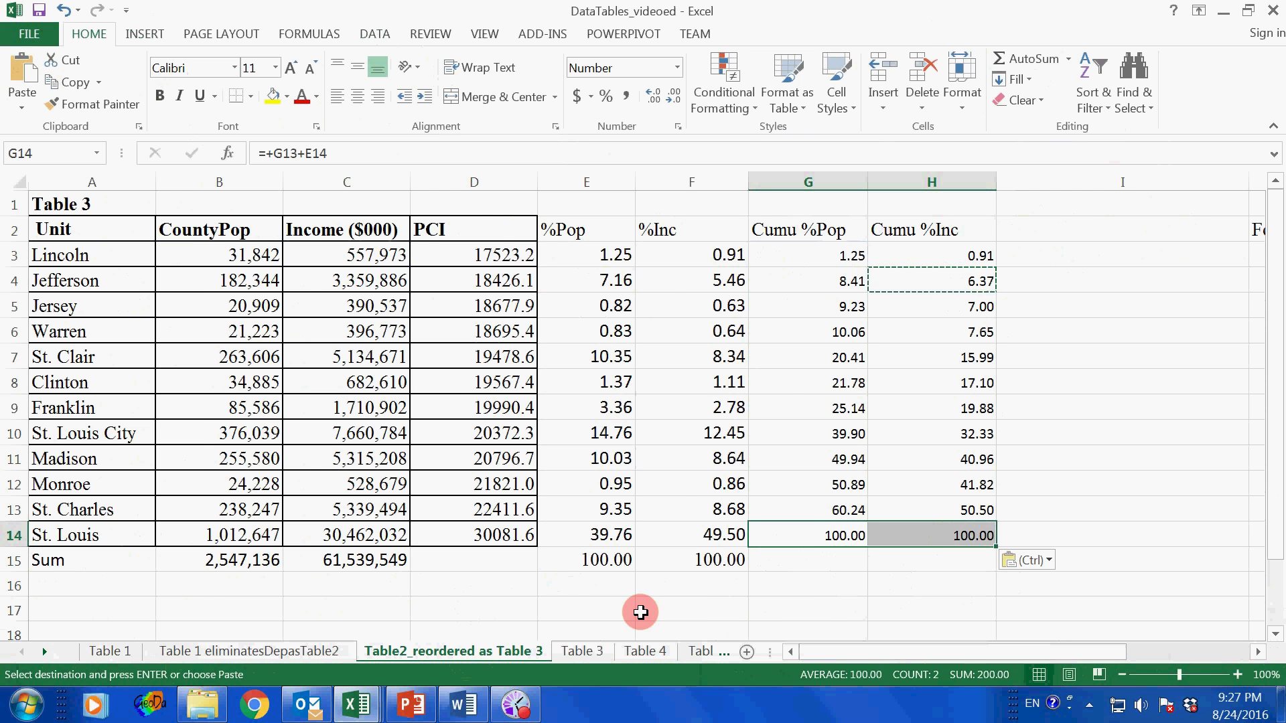
# Step: On the Table 3 sheet, insert a blank row above Lincoln
pyautogui.click(591, 657)
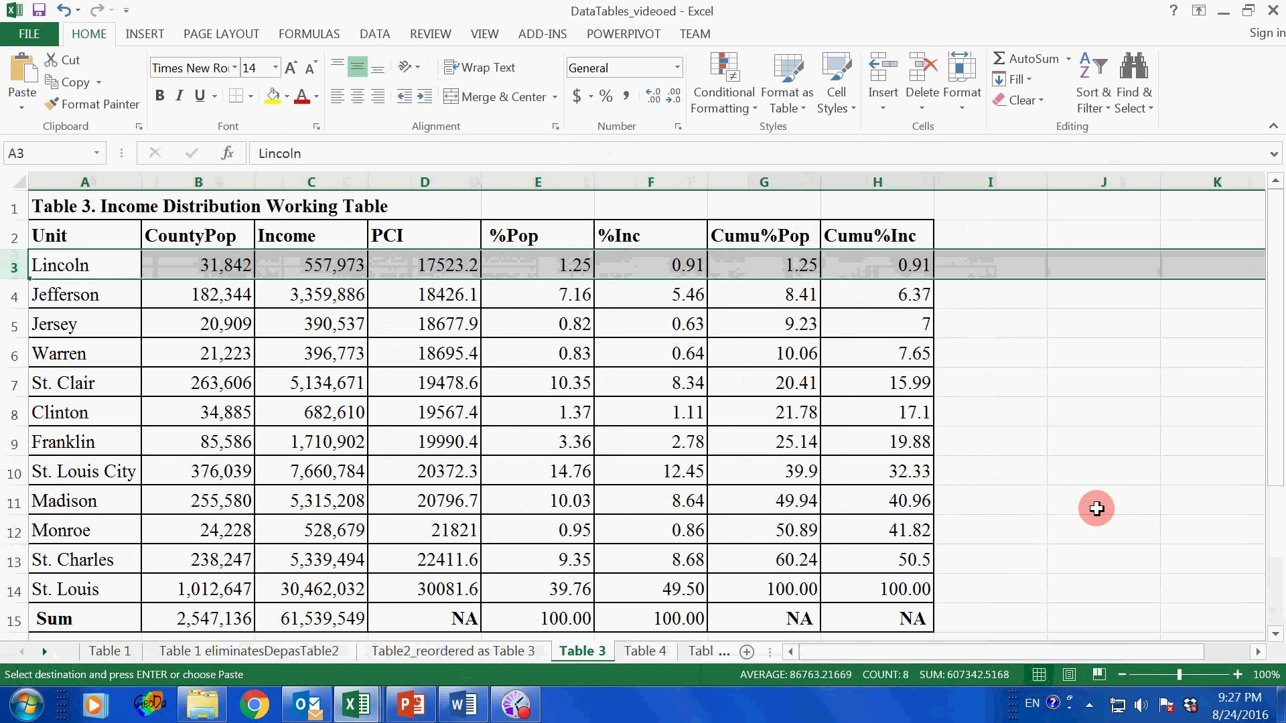
pyautogui.rightClick(14, 266)
pyautogui.click(97, 401)
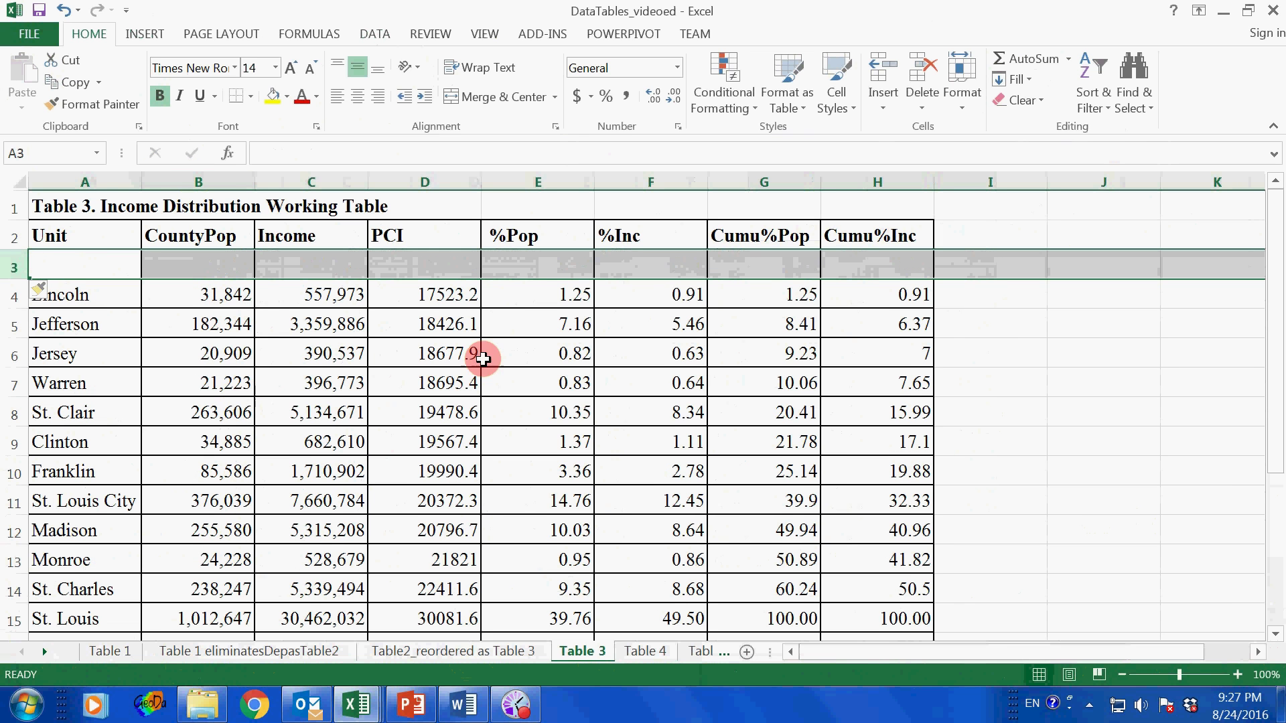
# Step: Enter 0 for both Cumu%Pop and Cumu%Inc in the blank row 3, and select that row
pyautogui.click(764, 268)
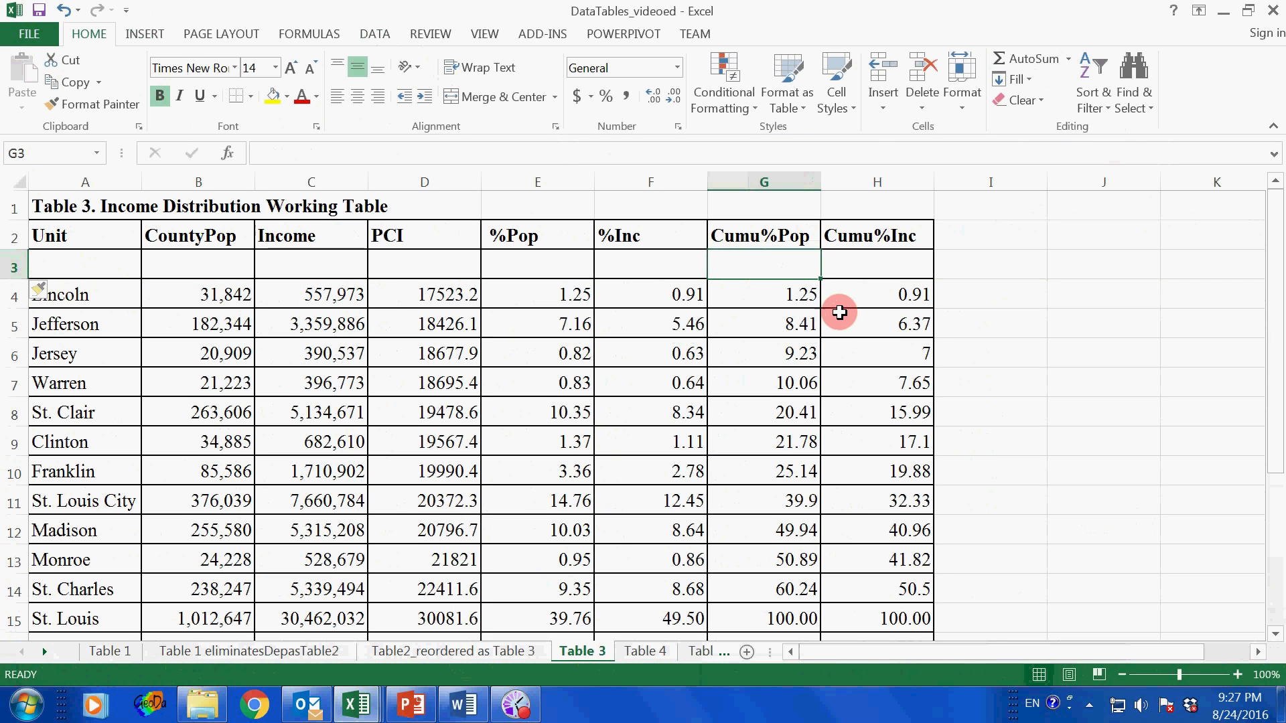
pyautogui.write('0')
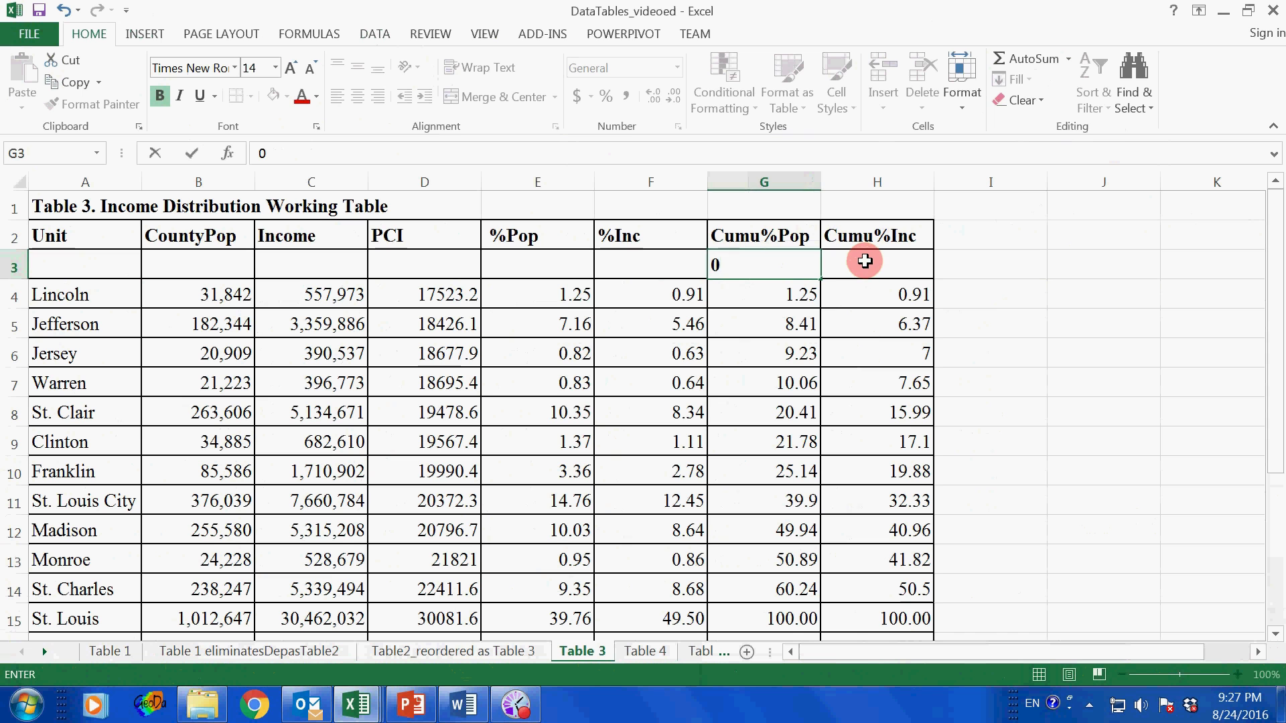
pyautogui.click(865, 261)
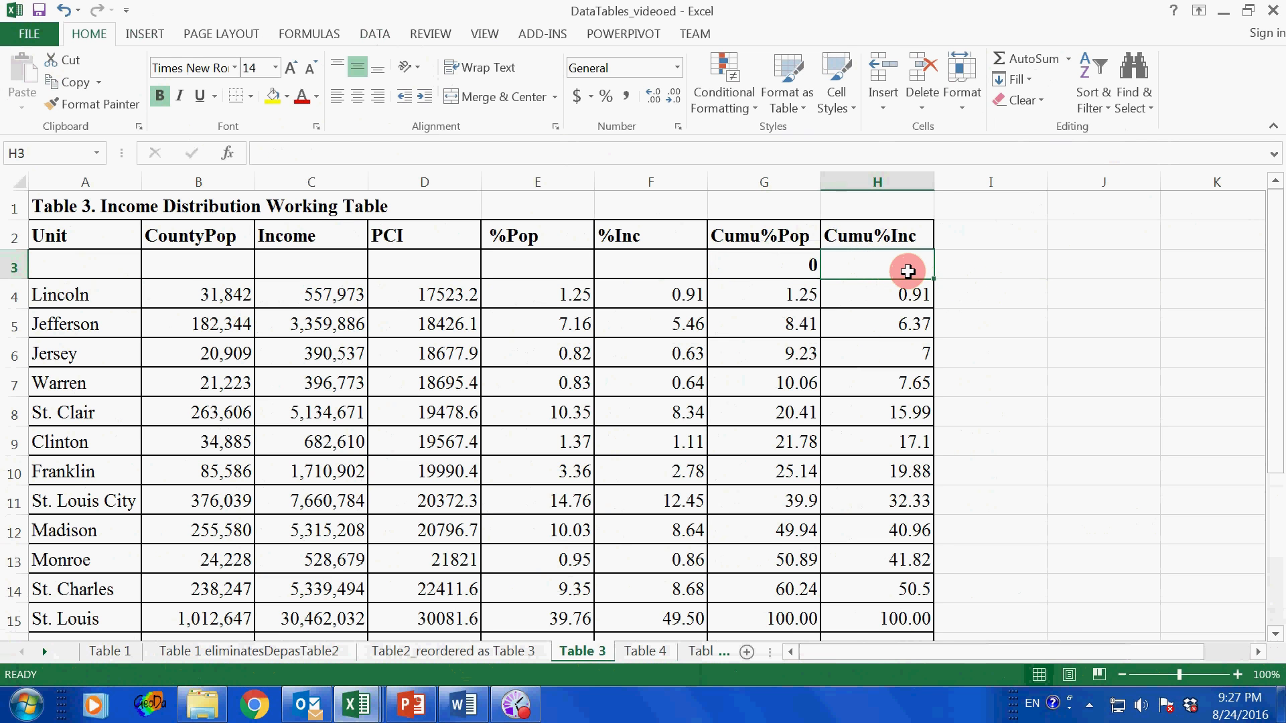
pyautogui.write('0')
pyautogui.click(998, 318)
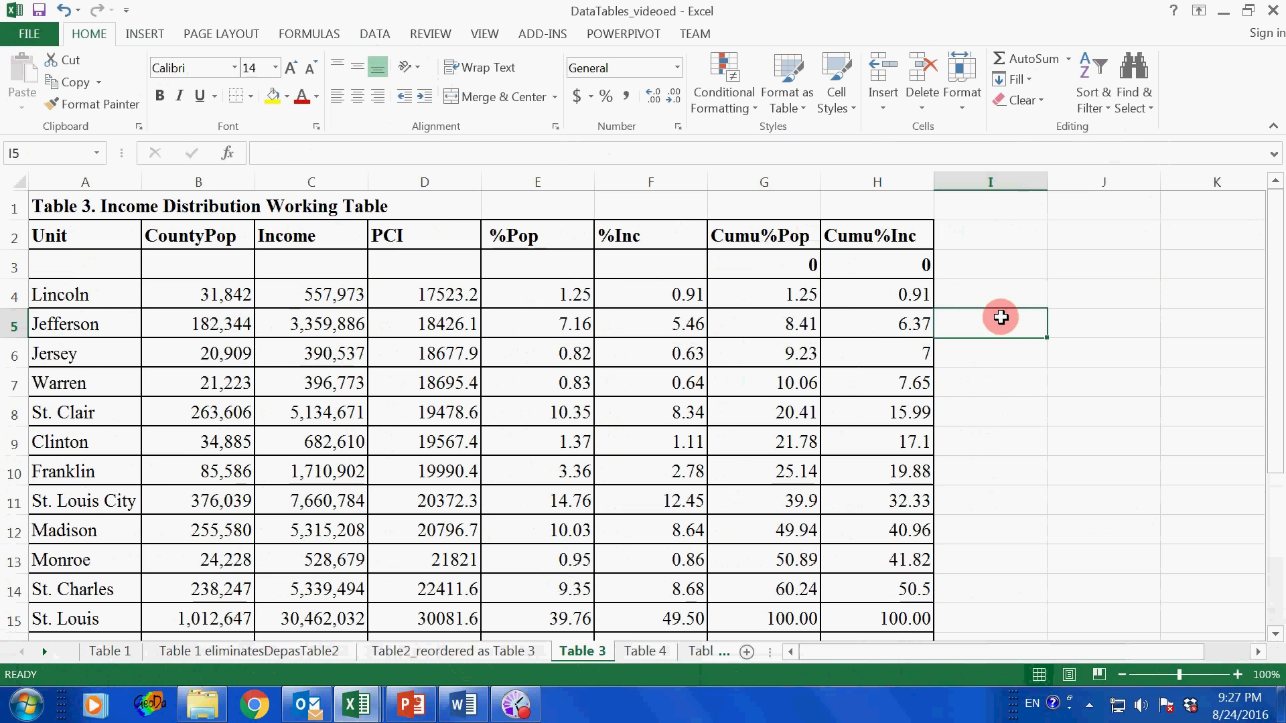
pyautogui.click(14, 266)
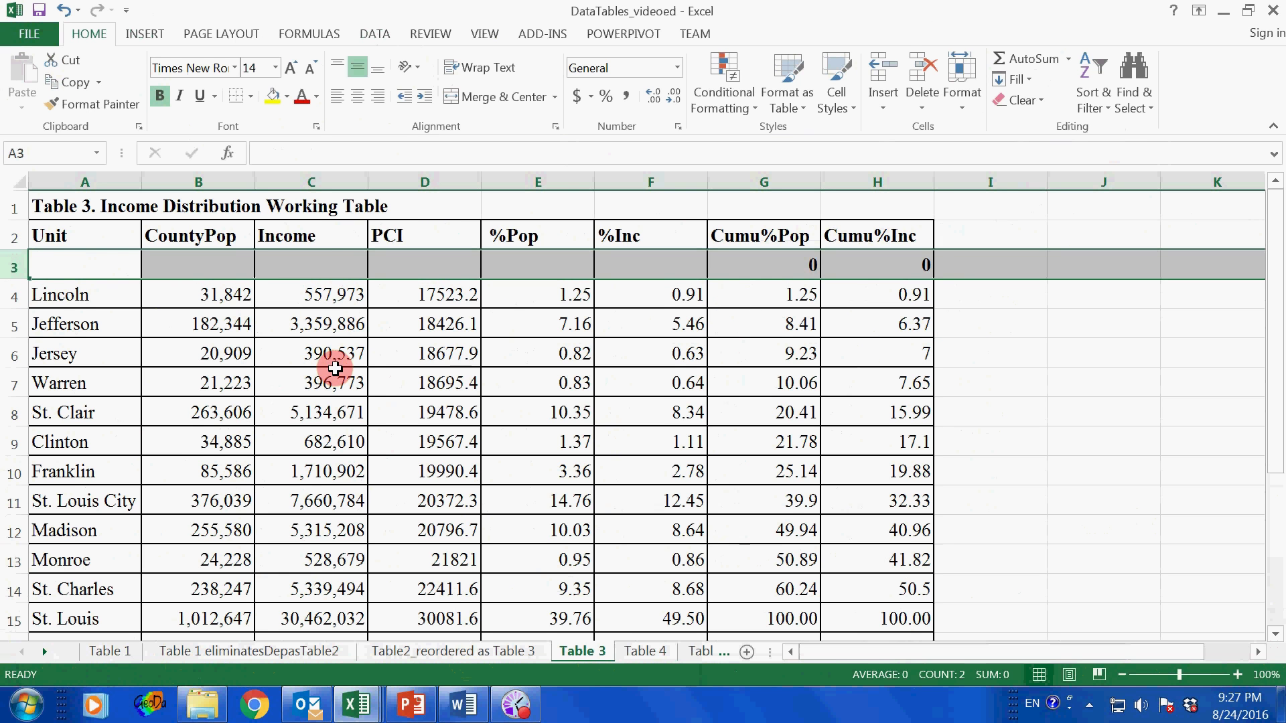
pyautogui.scroll(-1, 360, 383)
pyautogui.scroll(1, 360, 383)
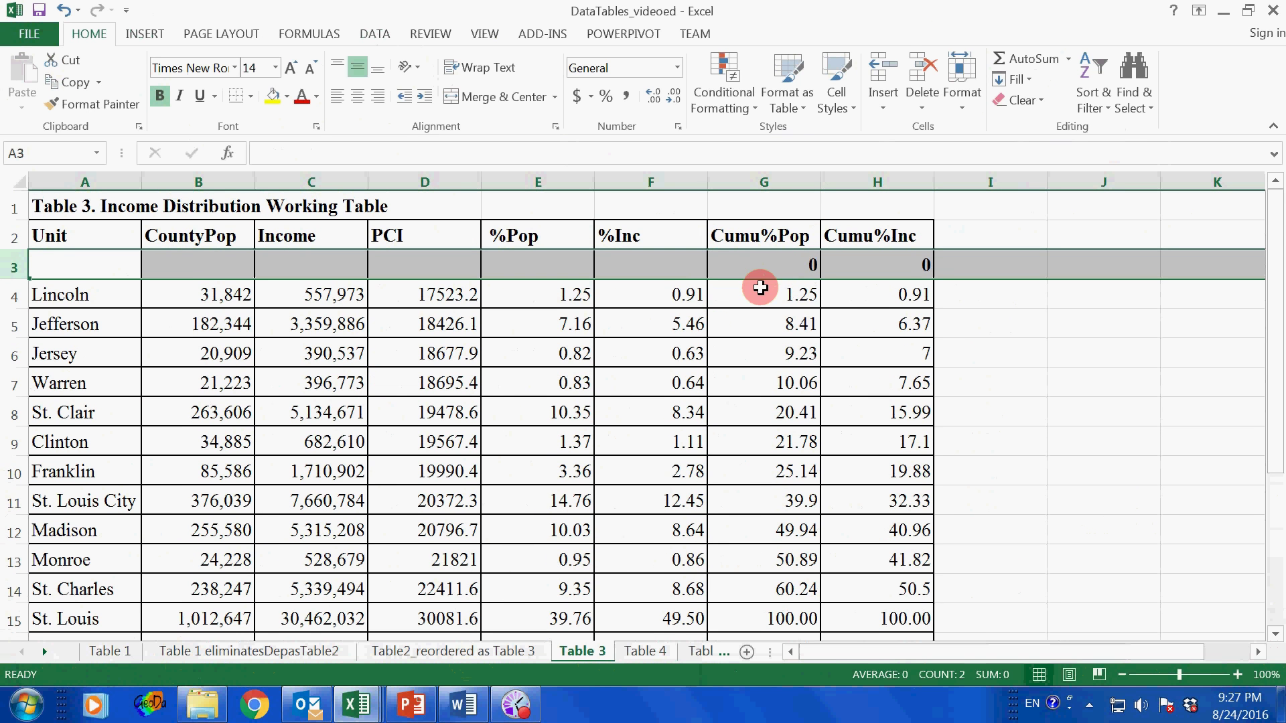
# Step: Insert an empty scatter chart with smooth lines on the Table 4 sheet and move it beside the table, clear of the data
pyautogui.click(644, 651)
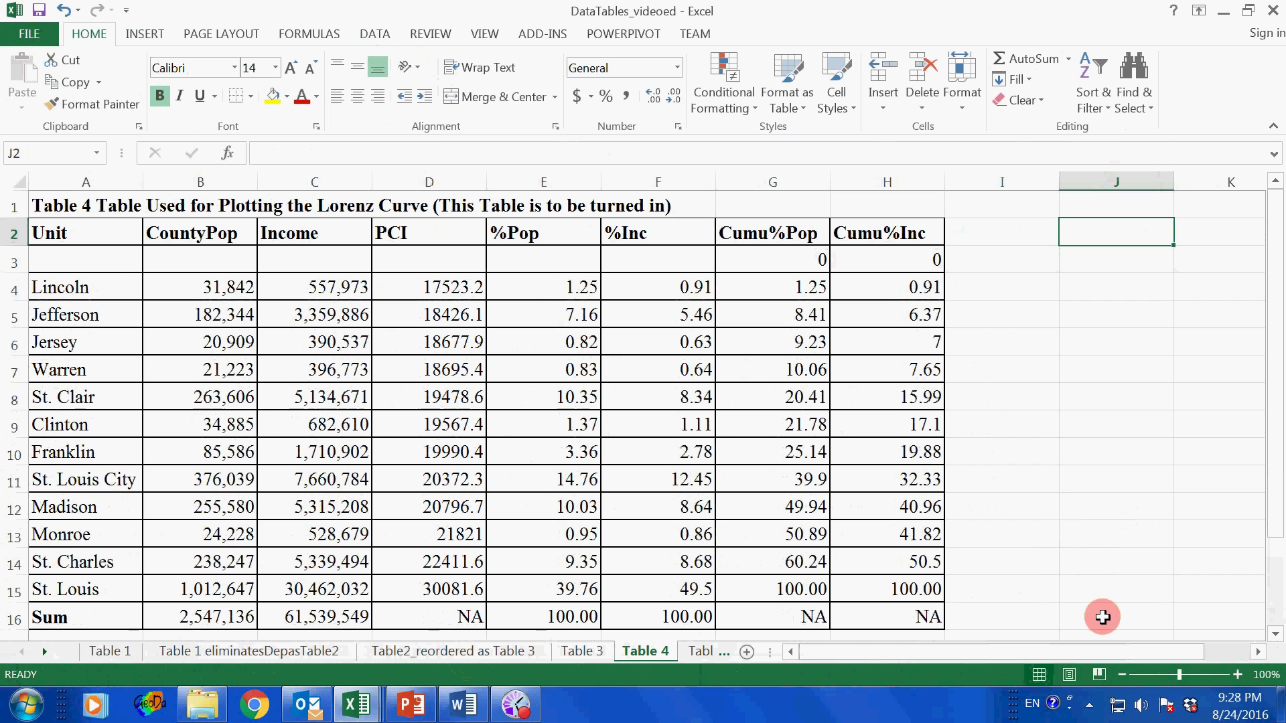
pyautogui.moveTo(1114, 656)
pyautogui.mouseDown()
pyautogui.moveTo(1131, 658)
pyautogui.moveTo(1108, 649)
pyautogui.mouseUp()
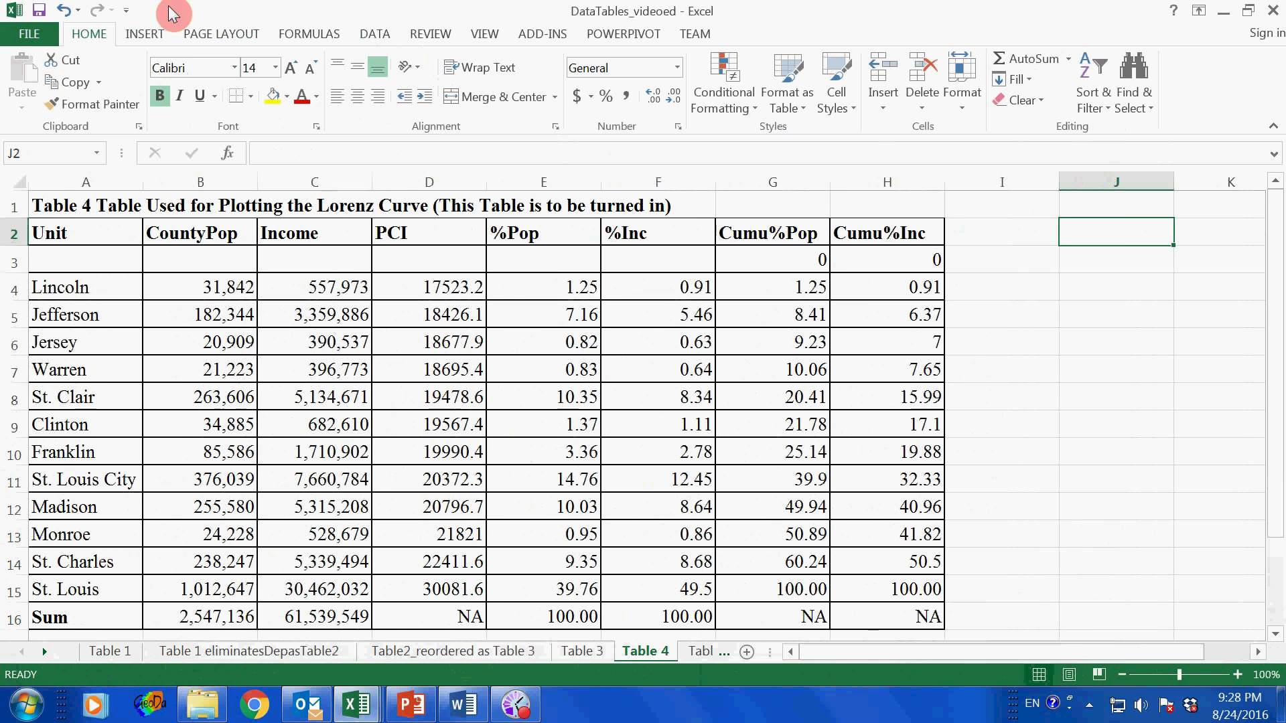
pyautogui.click(144, 33)
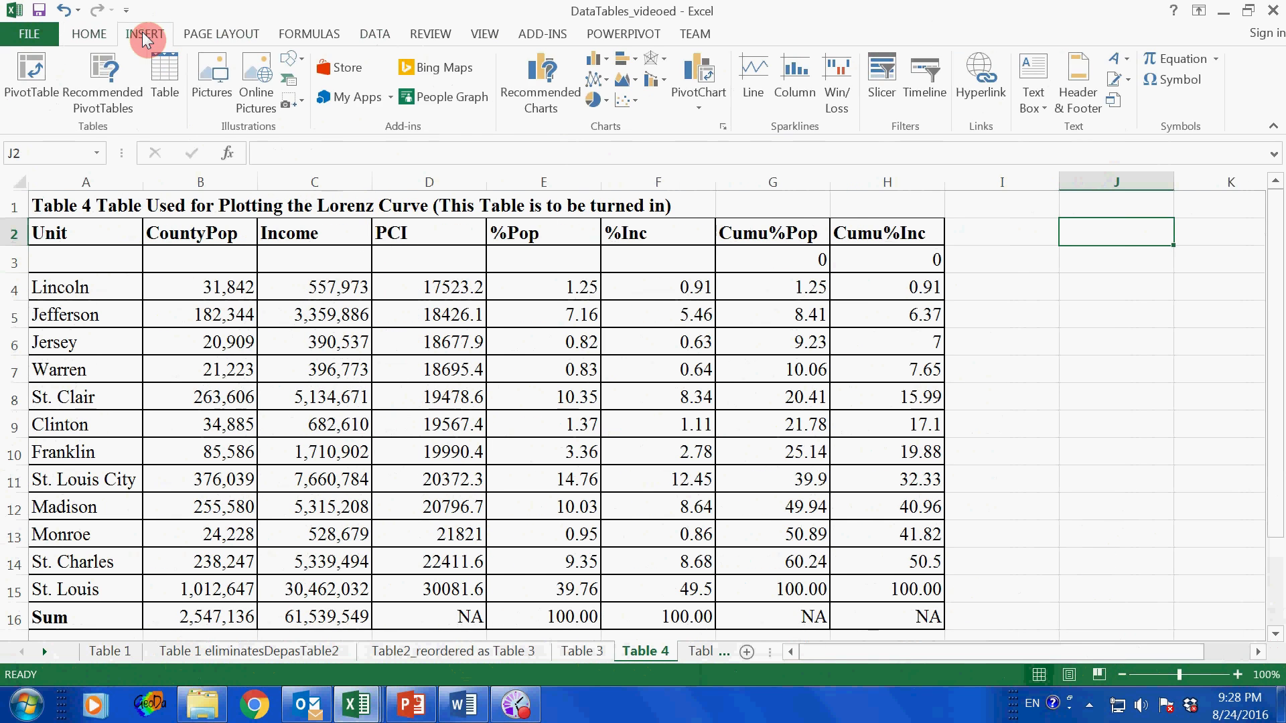
pyautogui.click(638, 97)
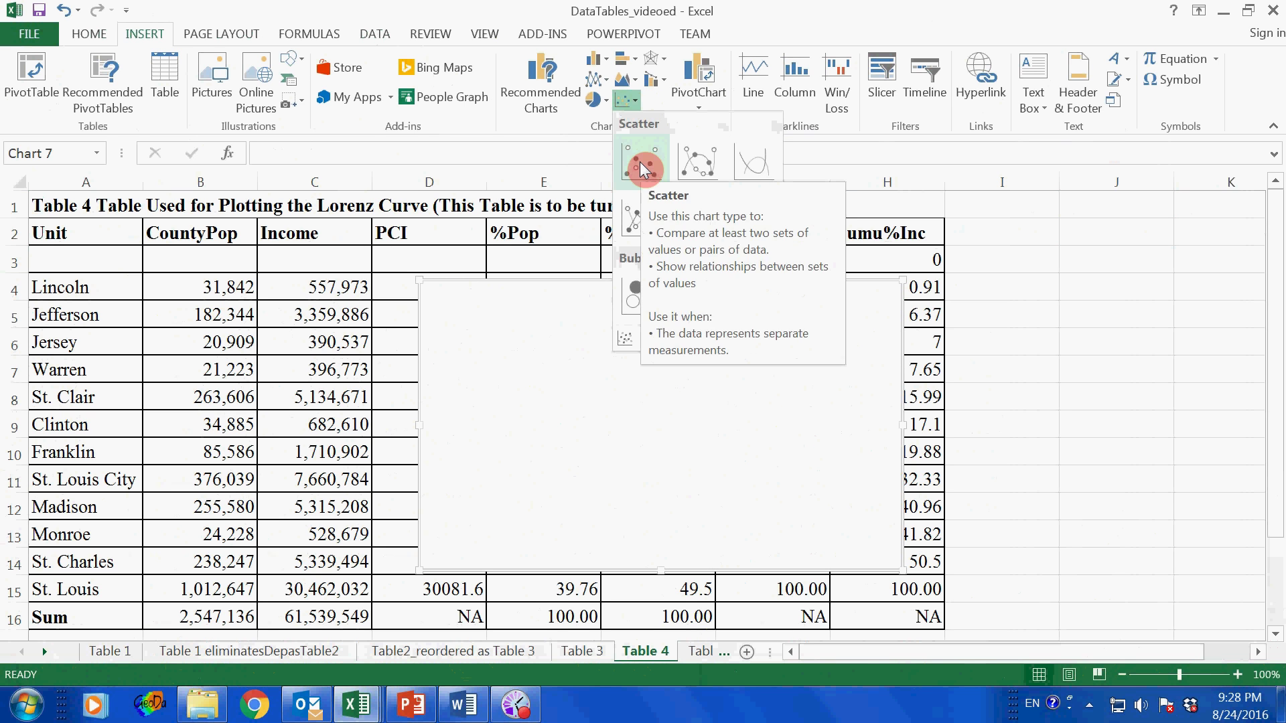
pyautogui.click(763, 169)
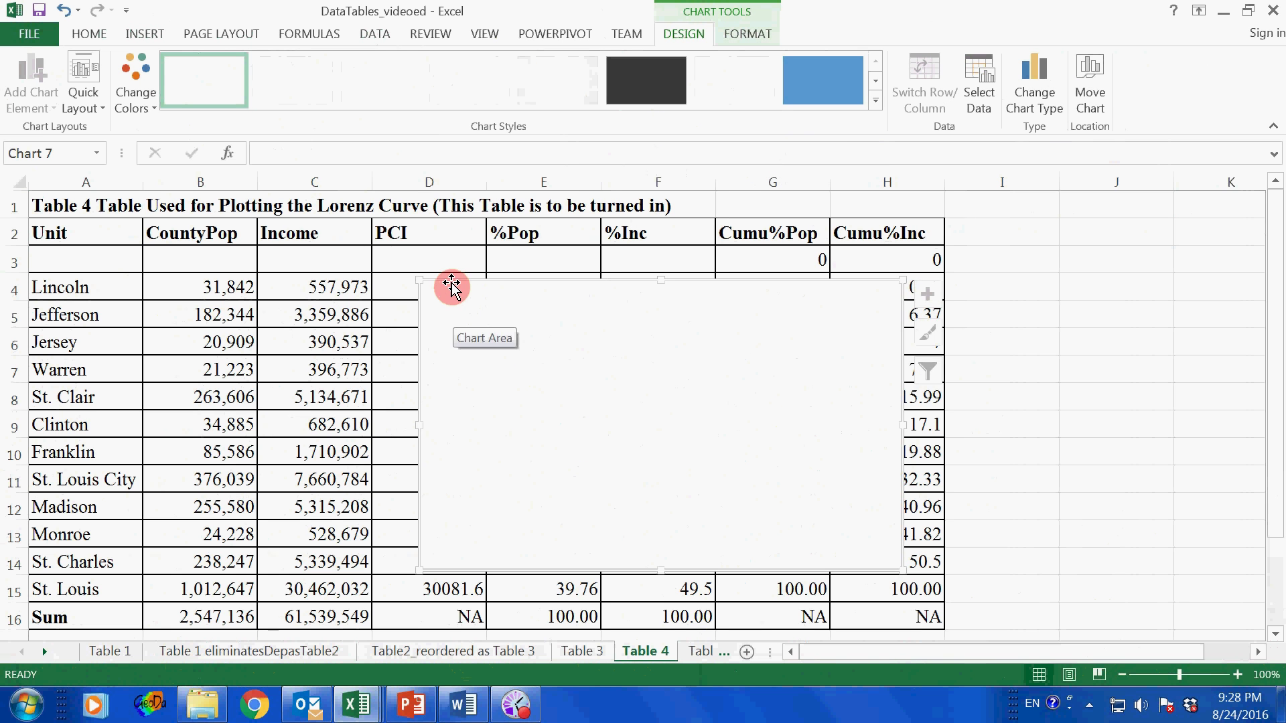
pyautogui.moveTo(451, 287); pyautogui.dragTo(1024, 248)
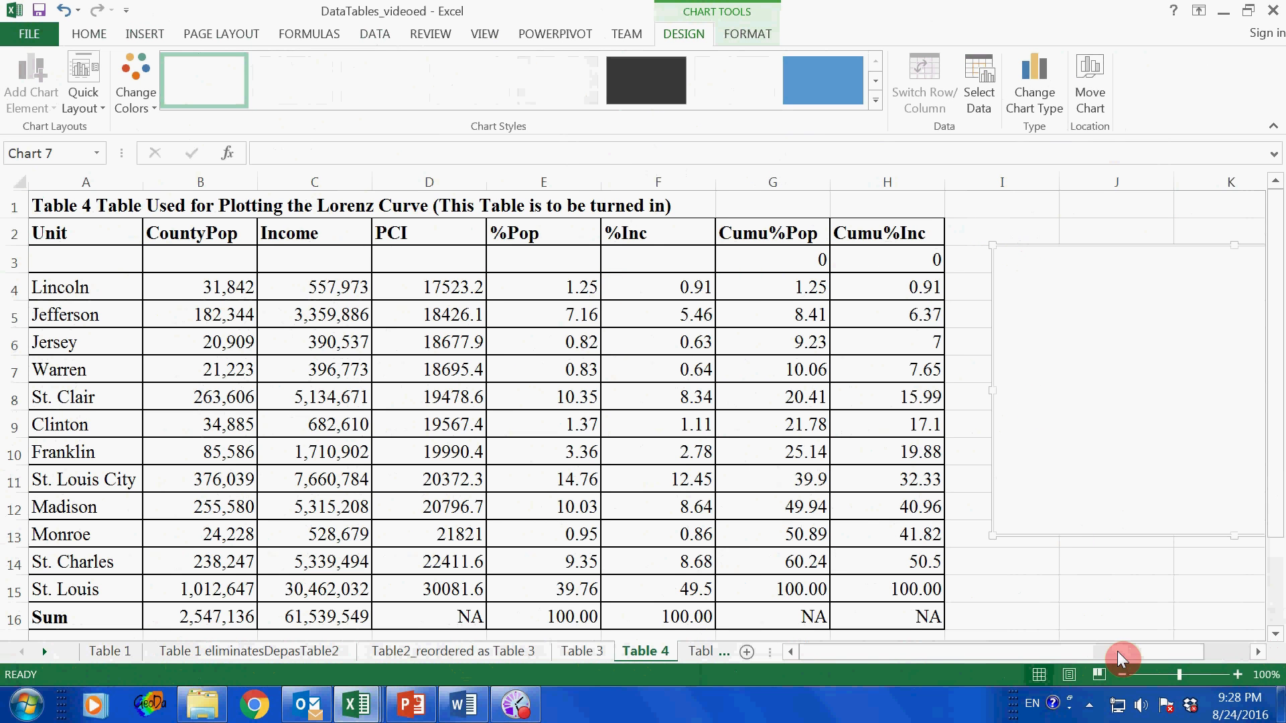
pyautogui.moveTo(1117, 651); pyautogui.dragTo(1208, 650)
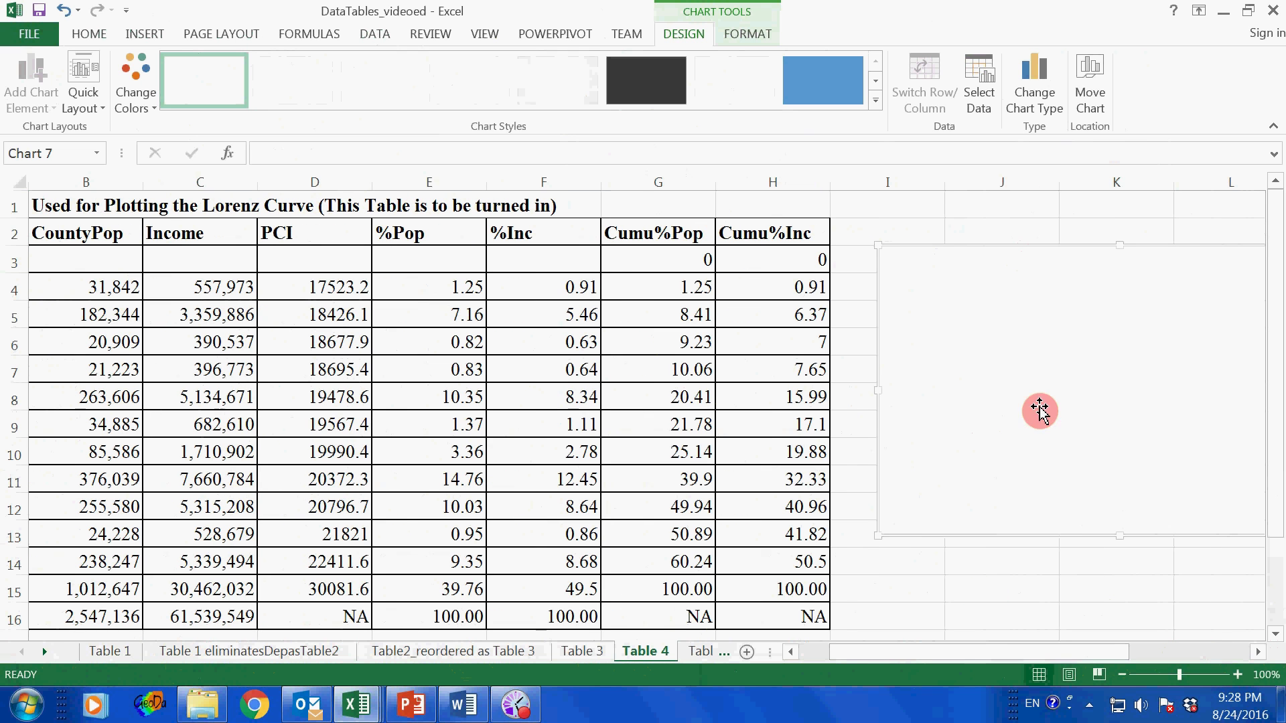
# Step: Add a data series named "Equality Line" to the empty scatter chart
pyautogui.rightClick(954, 312)
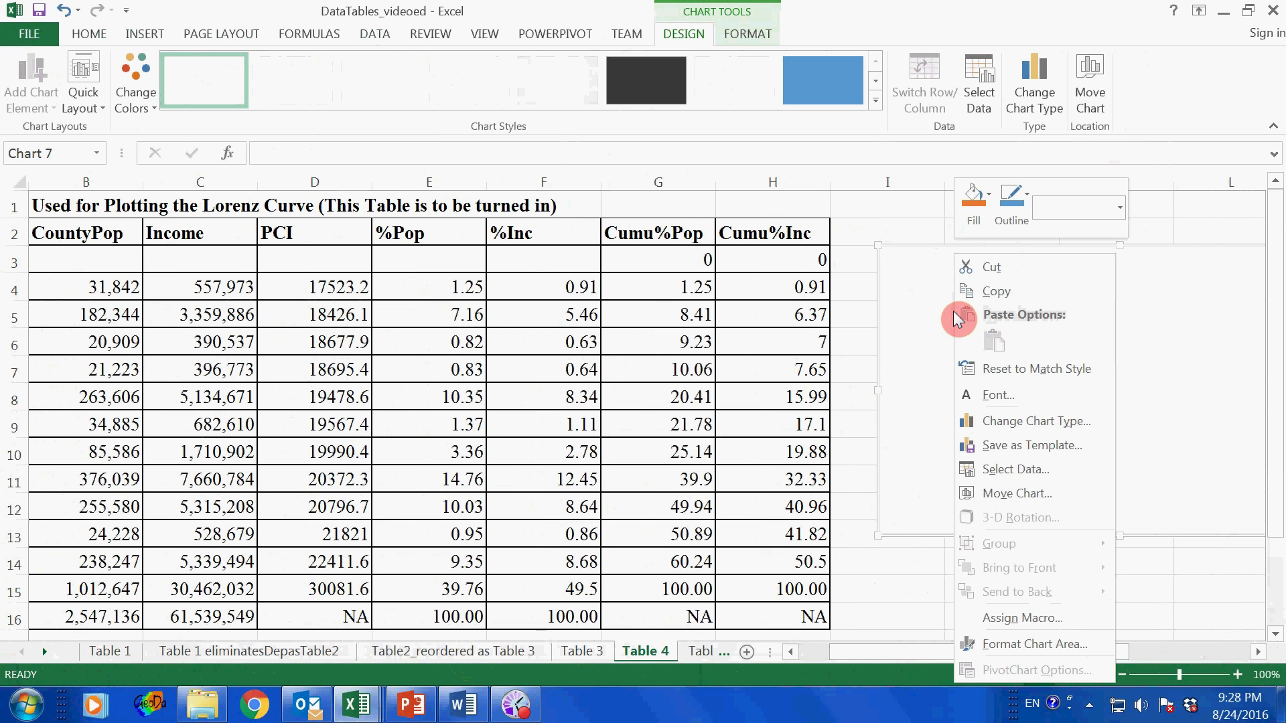
pyautogui.click(1027, 470)
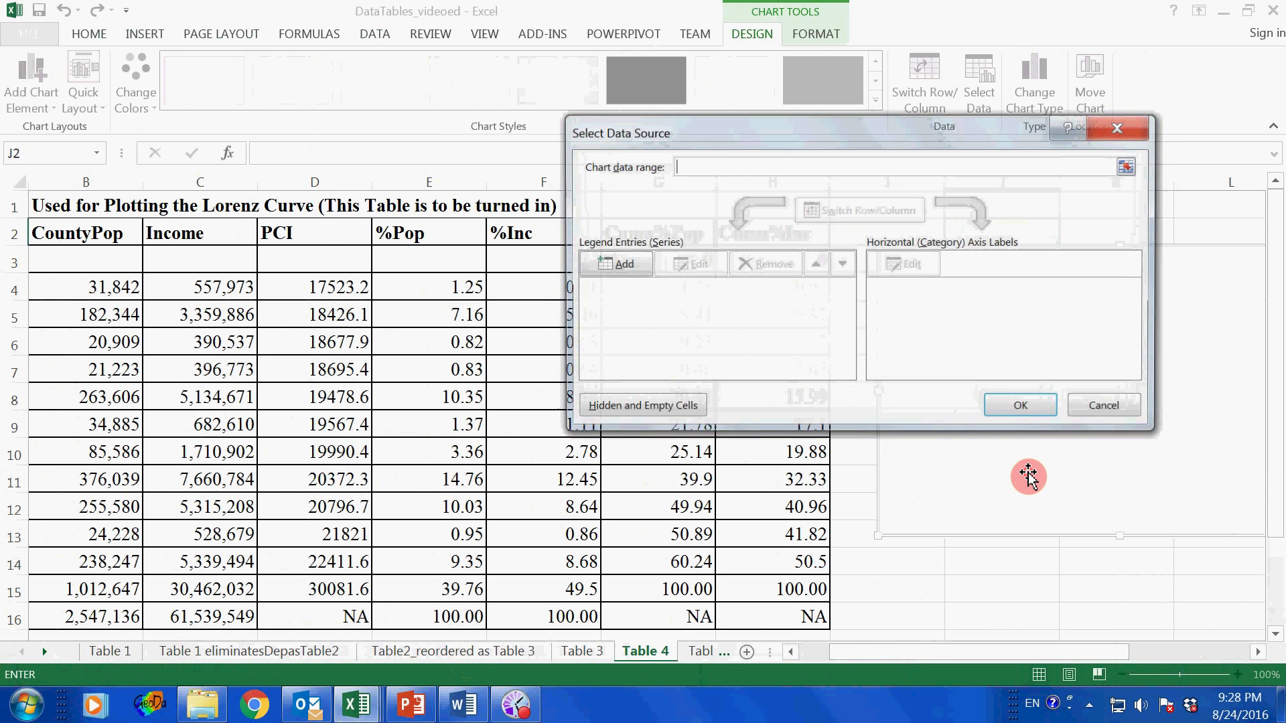
pyautogui.click(632, 271)
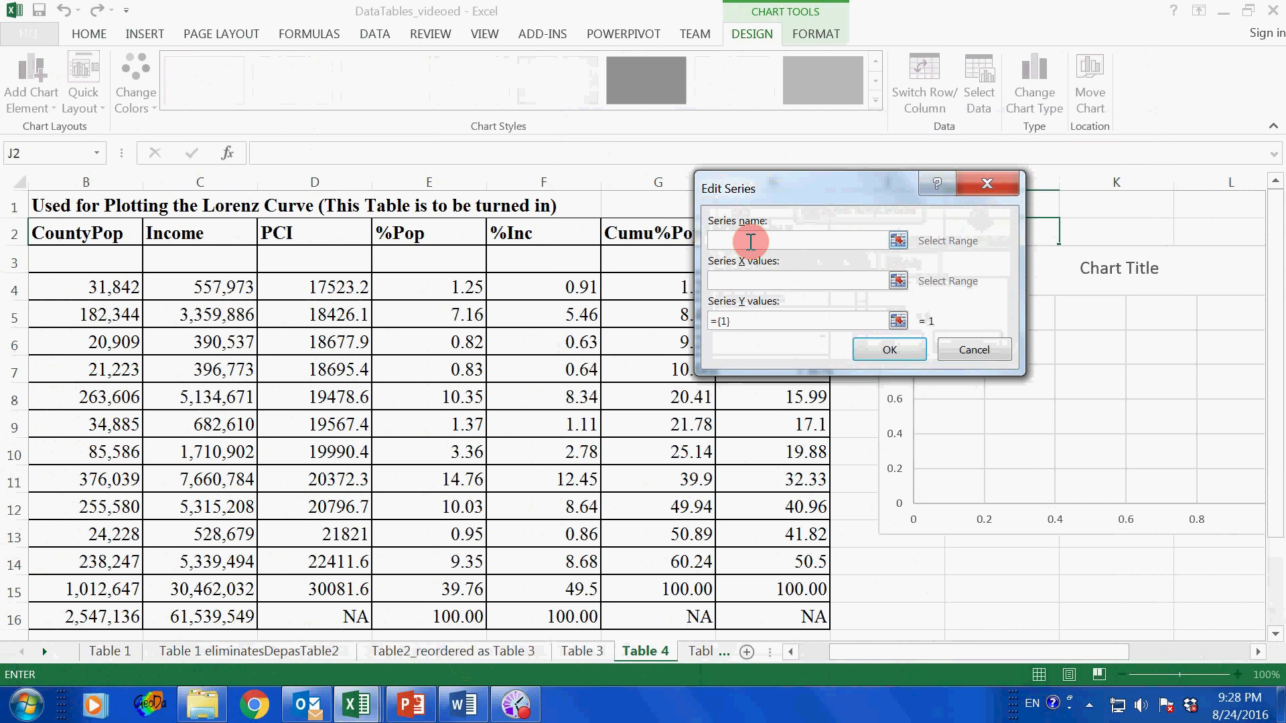
pyautogui.click(751, 241)
pyautogui.moveTo(835, 184); pyautogui.dragTo(1003, 169)
# Step: Set the Equality Line series' X values to the Cumu%Pop range G3:G15 on Table 4
pyautogui.click(1065, 267)
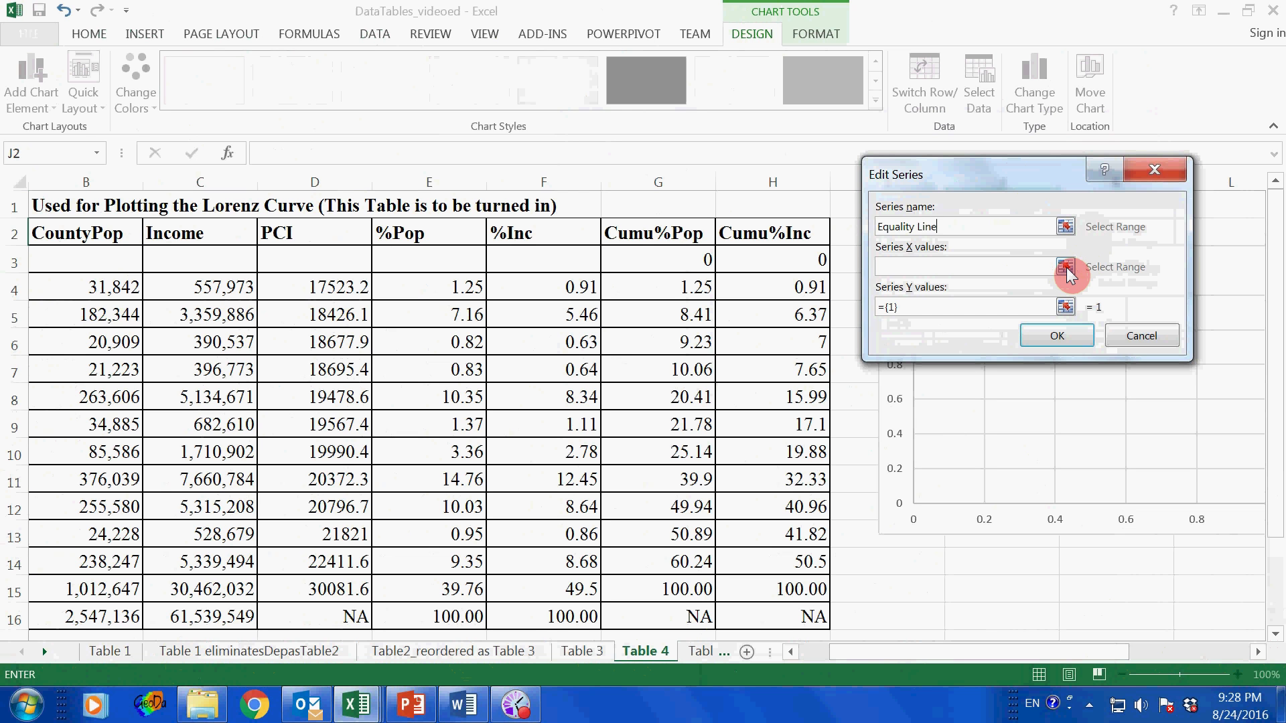
pyautogui.click(1069, 275)
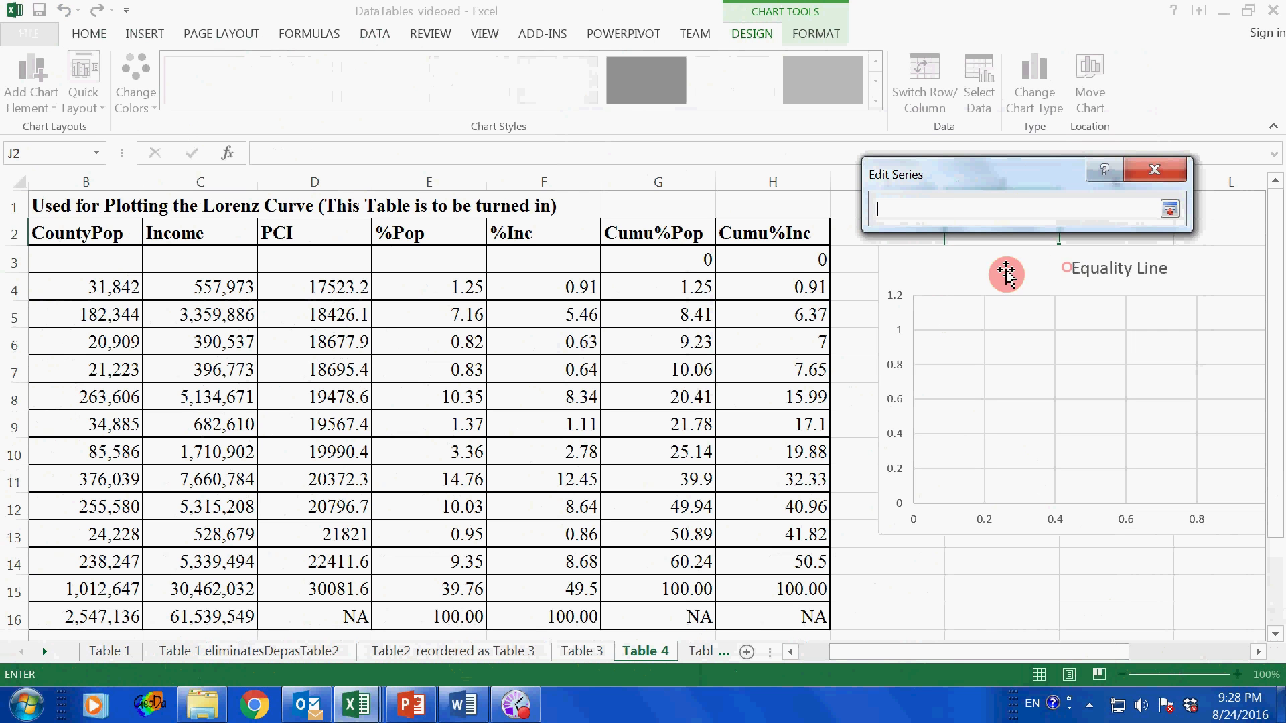
pyautogui.click(675, 258)
pyautogui.moveTo(675, 258); pyautogui.dragTo(672, 589)
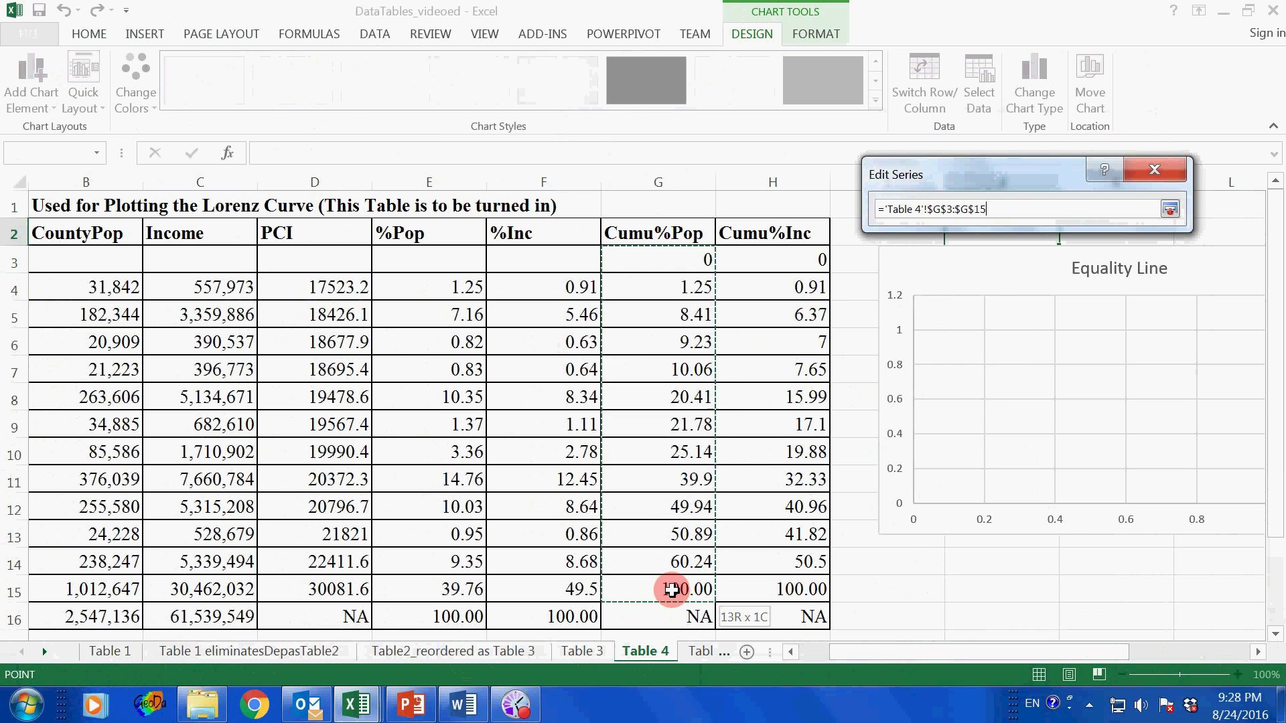
pyautogui.click(1169, 211)
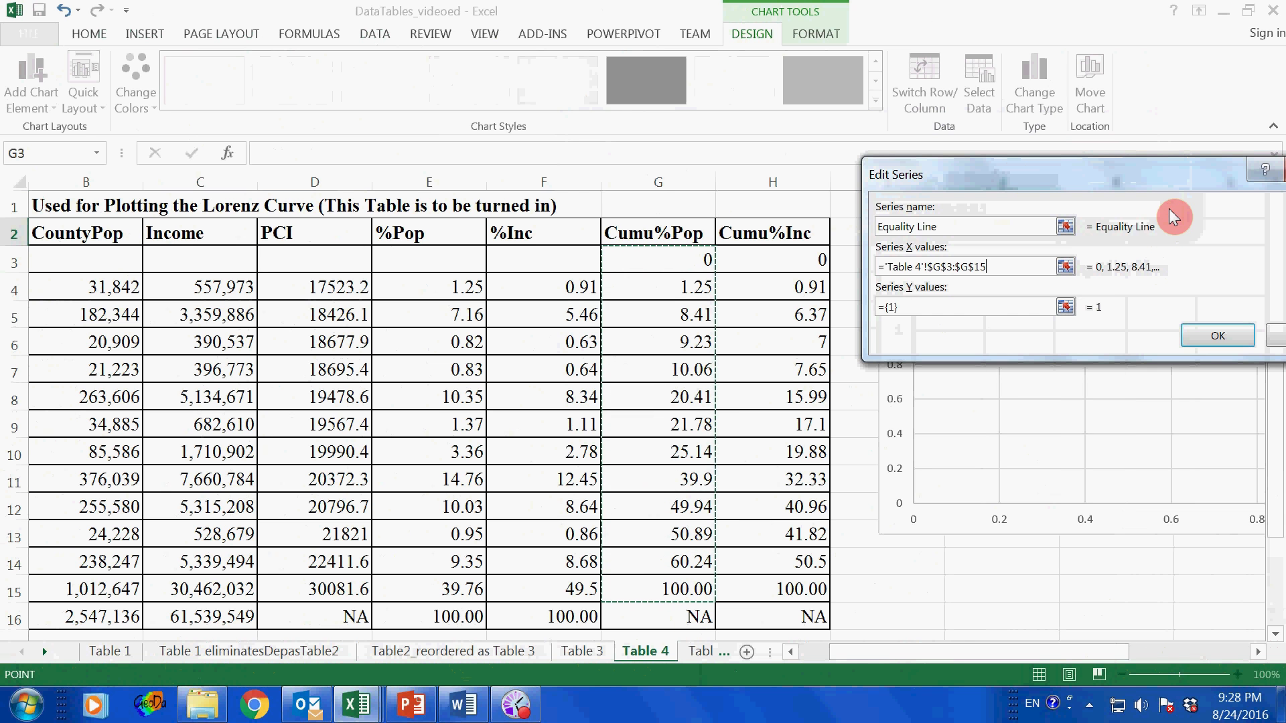
# Step: Set the Equality Line series' Y values to the same Cumu%Pop range G3:G15 and apply the data source
pyautogui.click(1066, 306)
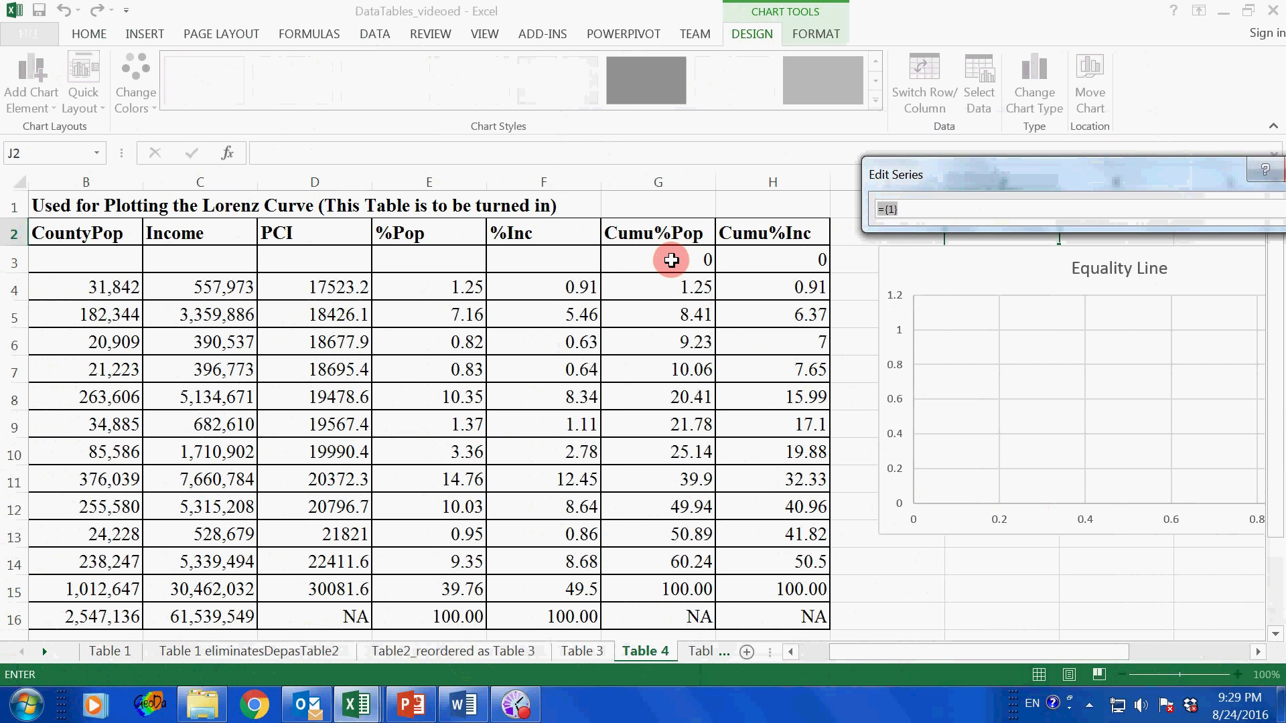
pyautogui.click(672, 261)
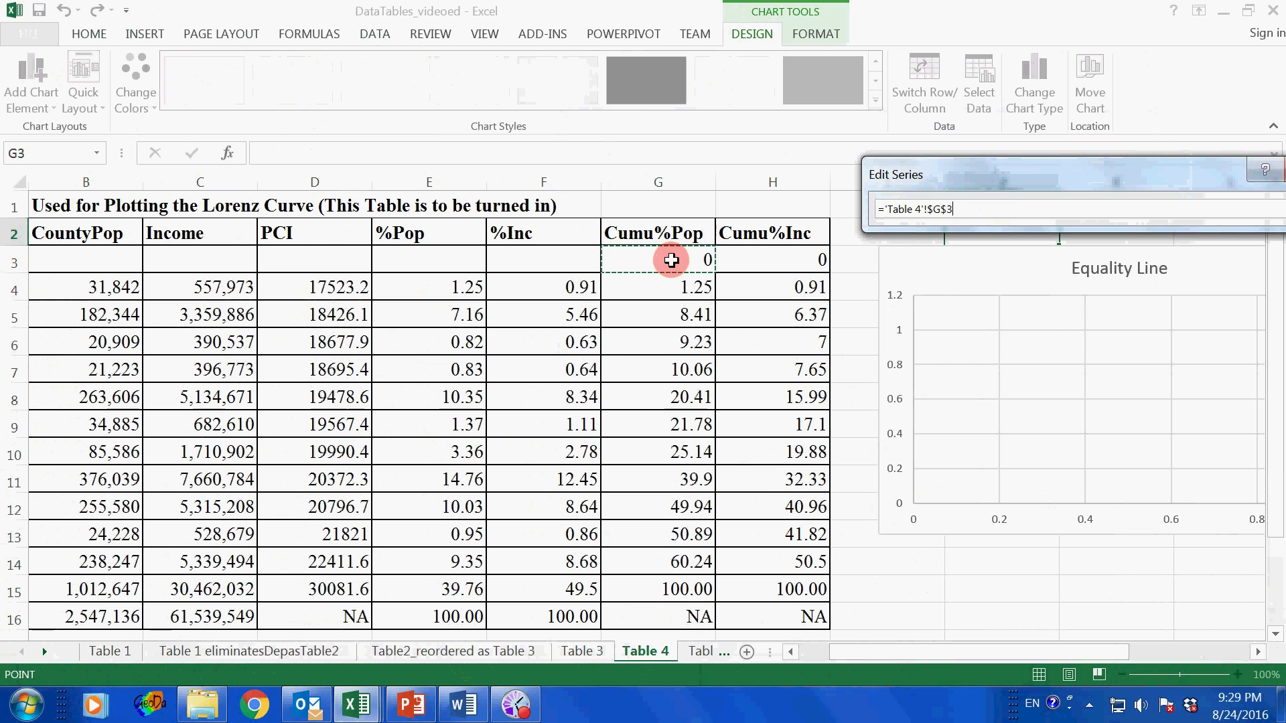
pyautogui.moveTo(672, 260); pyautogui.dragTo(673, 319)
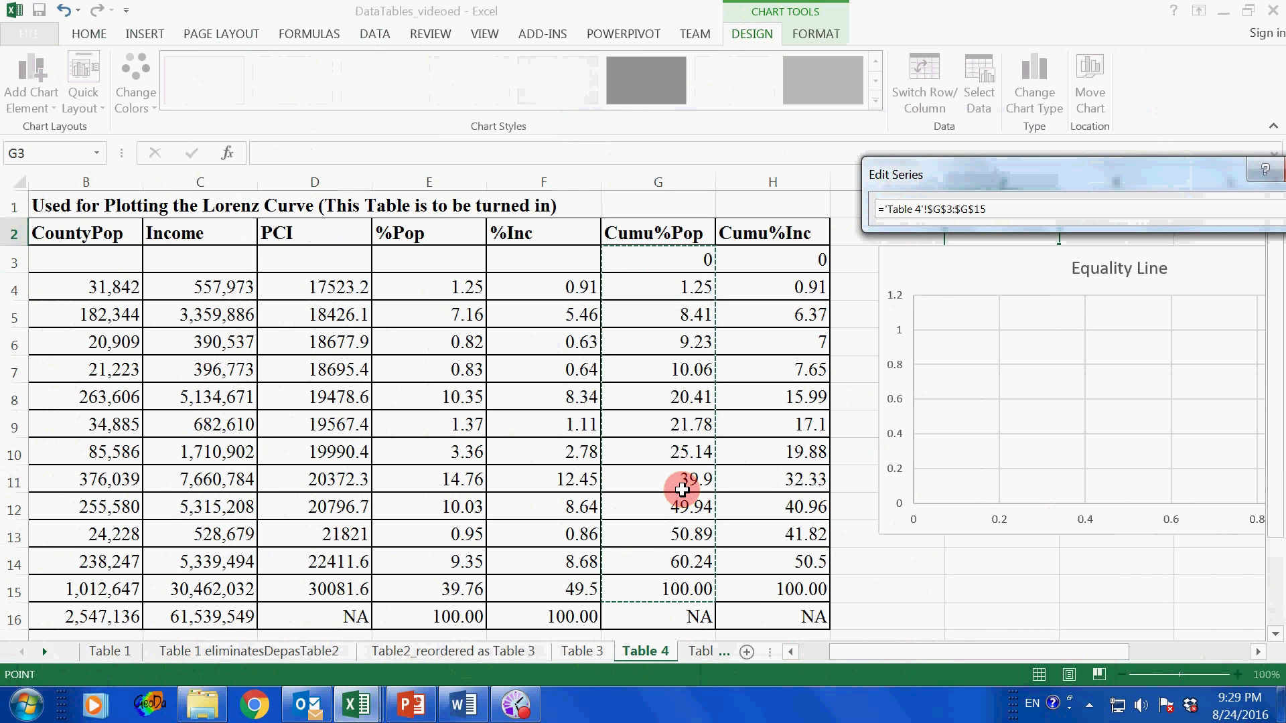
pyautogui.moveTo(964, 174); pyautogui.dragTo(733, 134)
pyautogui.click(1078, 170)
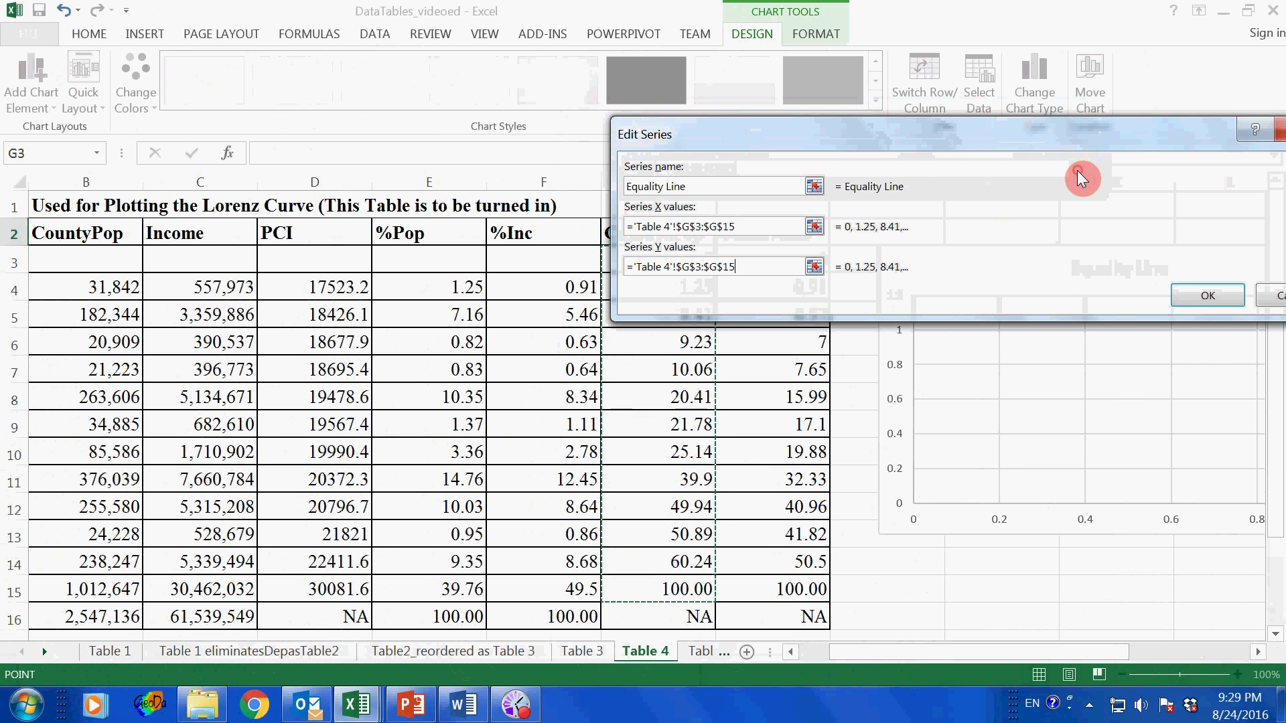
pyautogui.click(1199, 296)
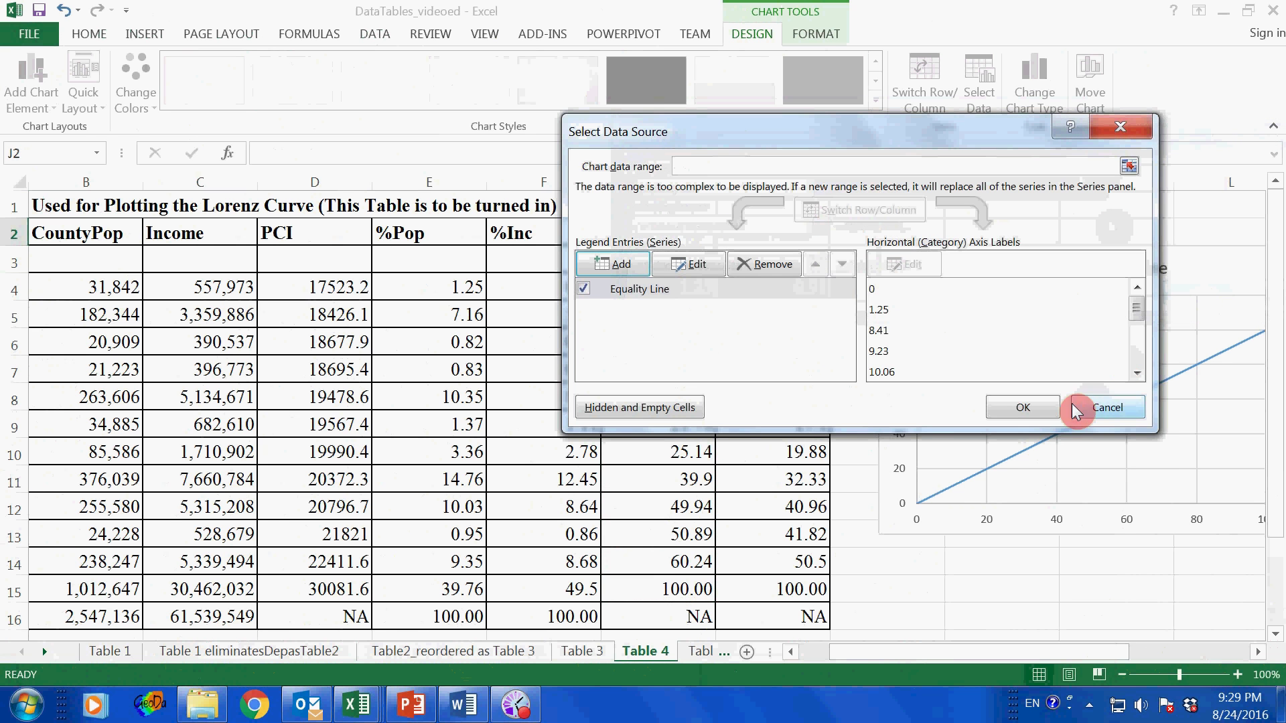
pyautogui.click(1011, 407)
# Step: Add a second data series named "Lorenz Curve" to the scatter chart
pyautogui.moveTo(1055, 652); pyautogui.dragTo(1130, 647)
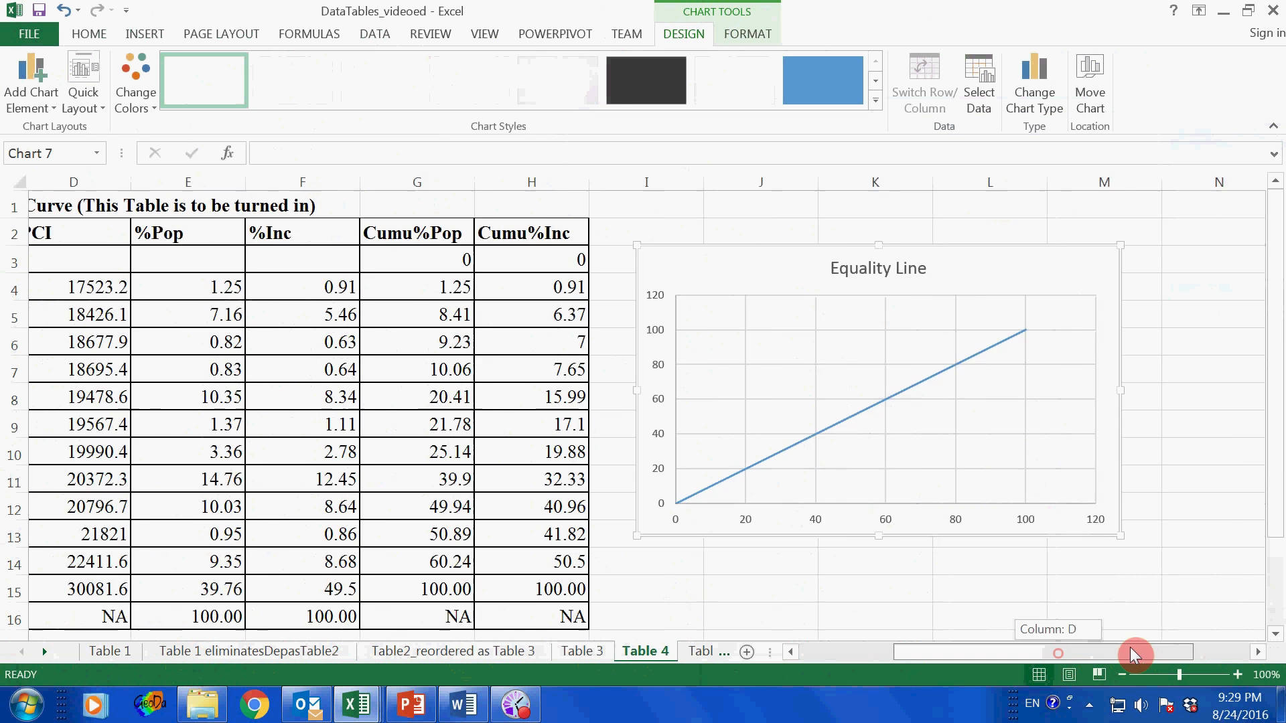
pyautogui.rightClick(785, 355)
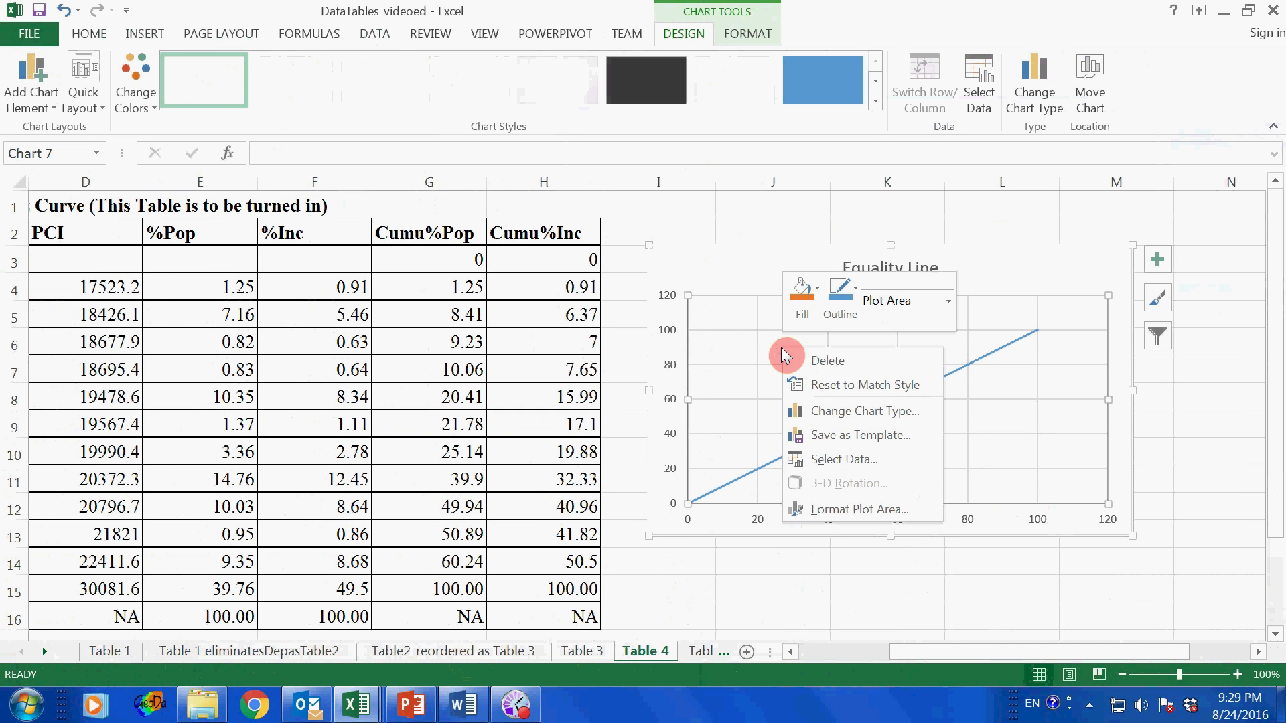
pyautogui.click(845, 459)
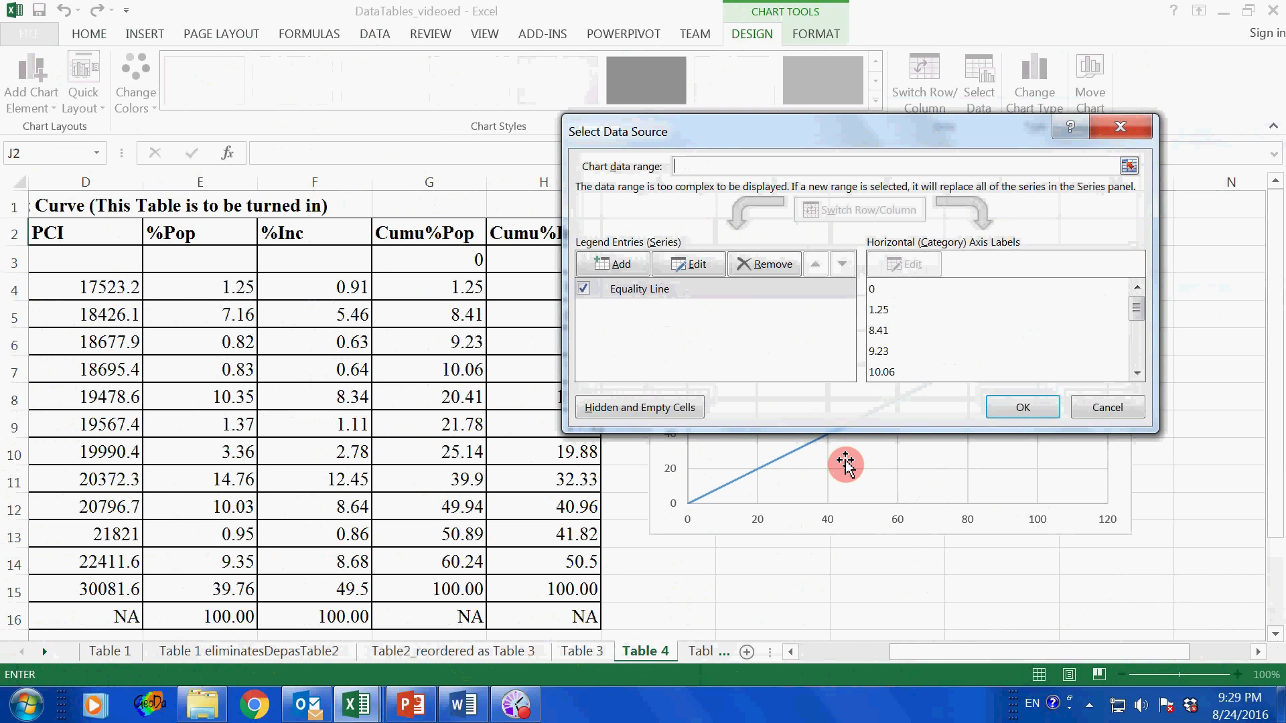
pyautogui.click(620, 263)
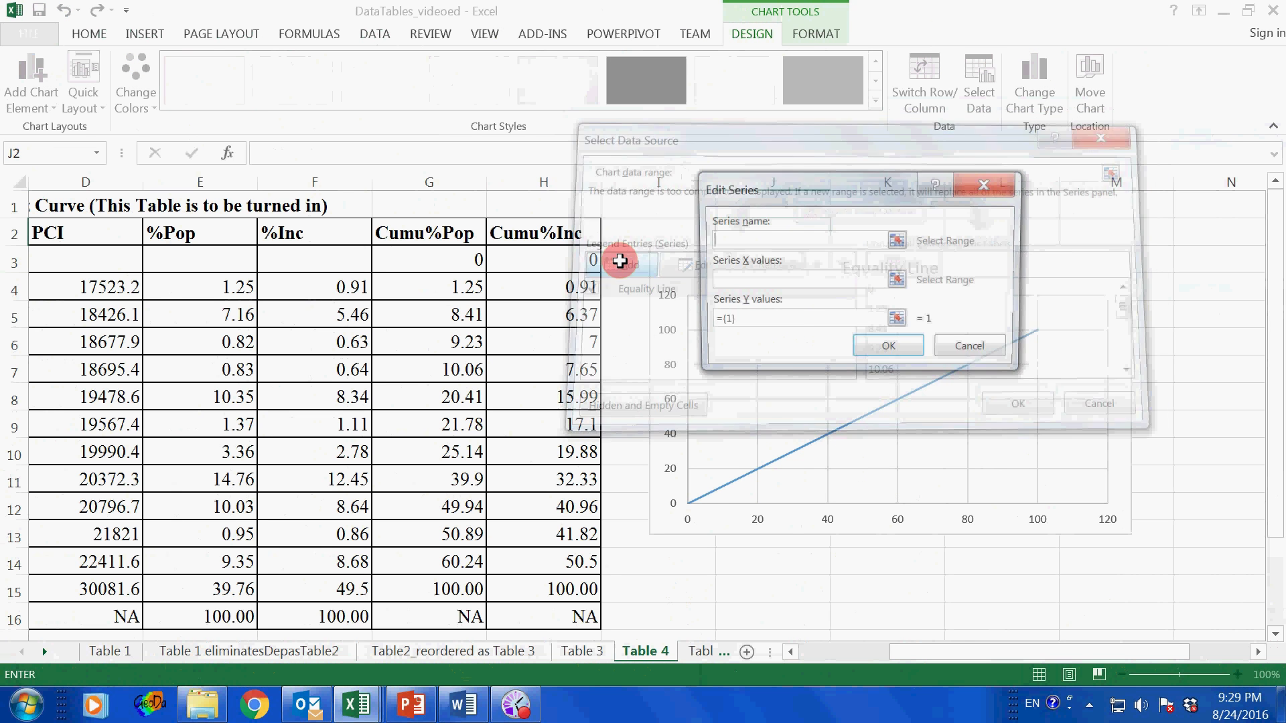
pyautogui.click(757, 233)
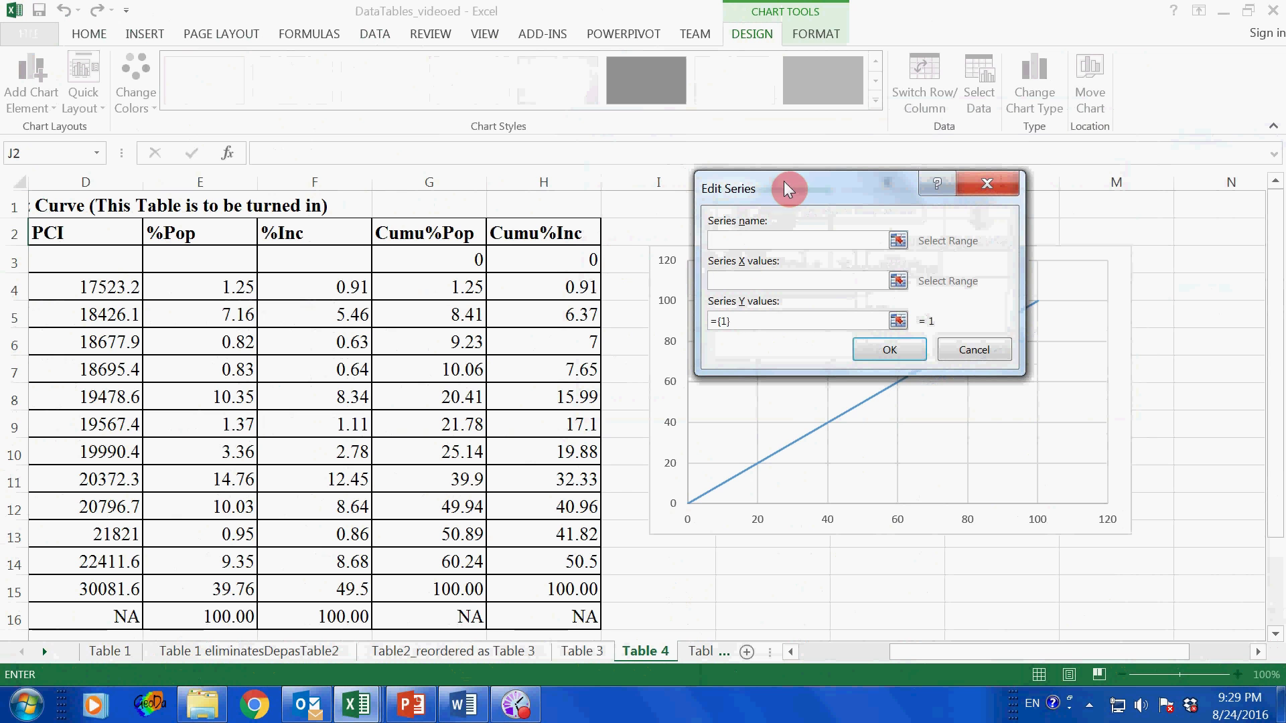
pyautogui.click(762, 235)
pyautogui.write('Lorenz Curve')
# Step: Set the Lorenz Curve series' X values to Cumu%Pop G3:G15 and Y values to Cumu%Inc H3:H15, and apply the data source
pyautogui.click(901, 281)
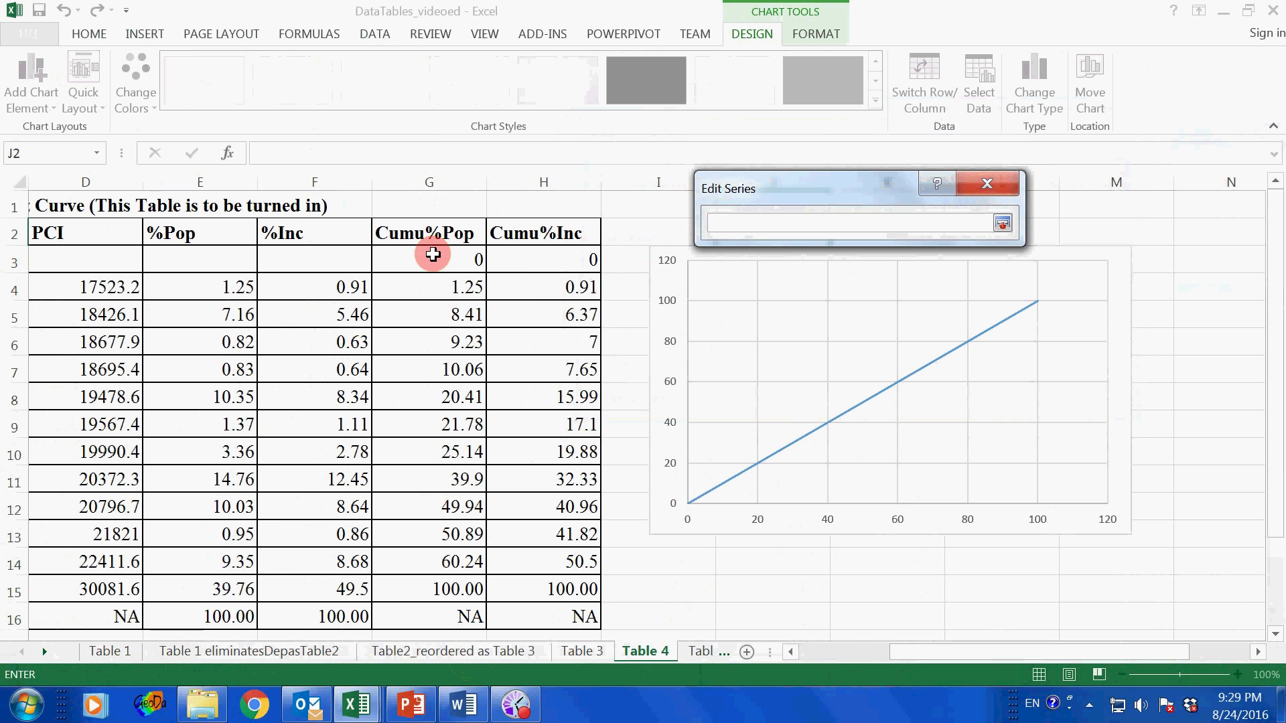
pyautogui.moveTo(430, 258); pyautogui.dragTo(468, 589)
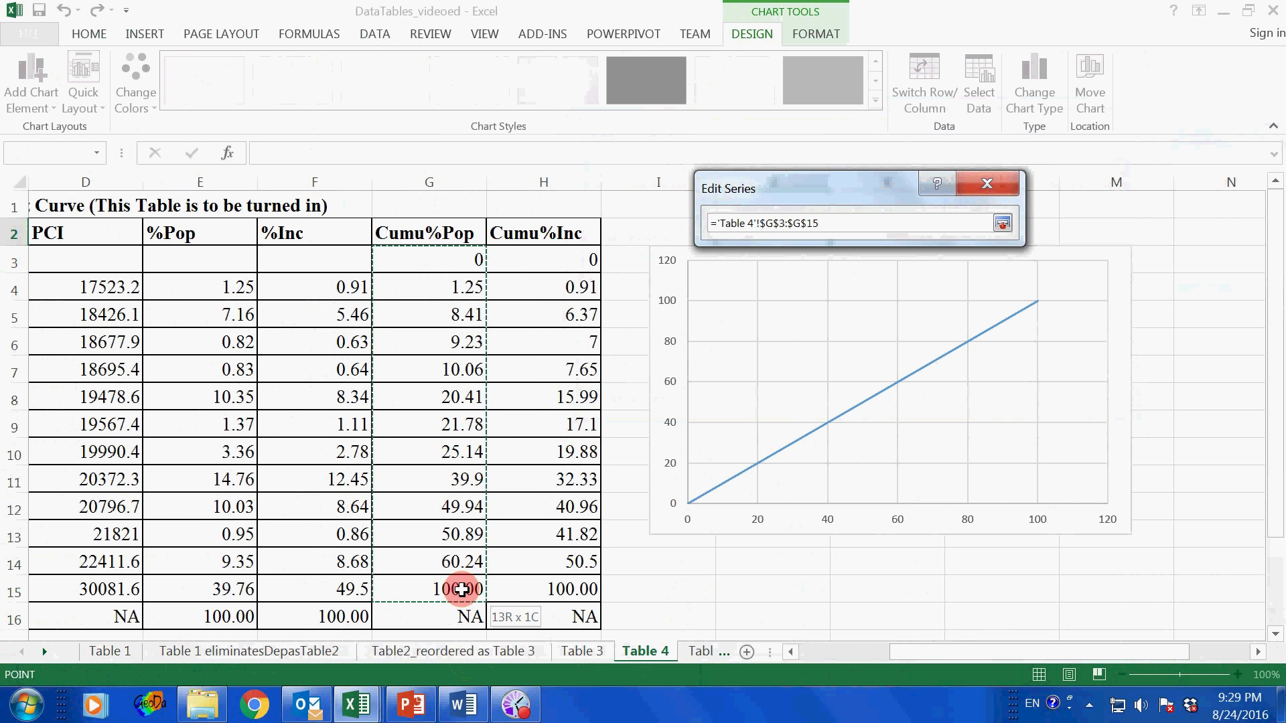
pyautogui.click(1006, 225)
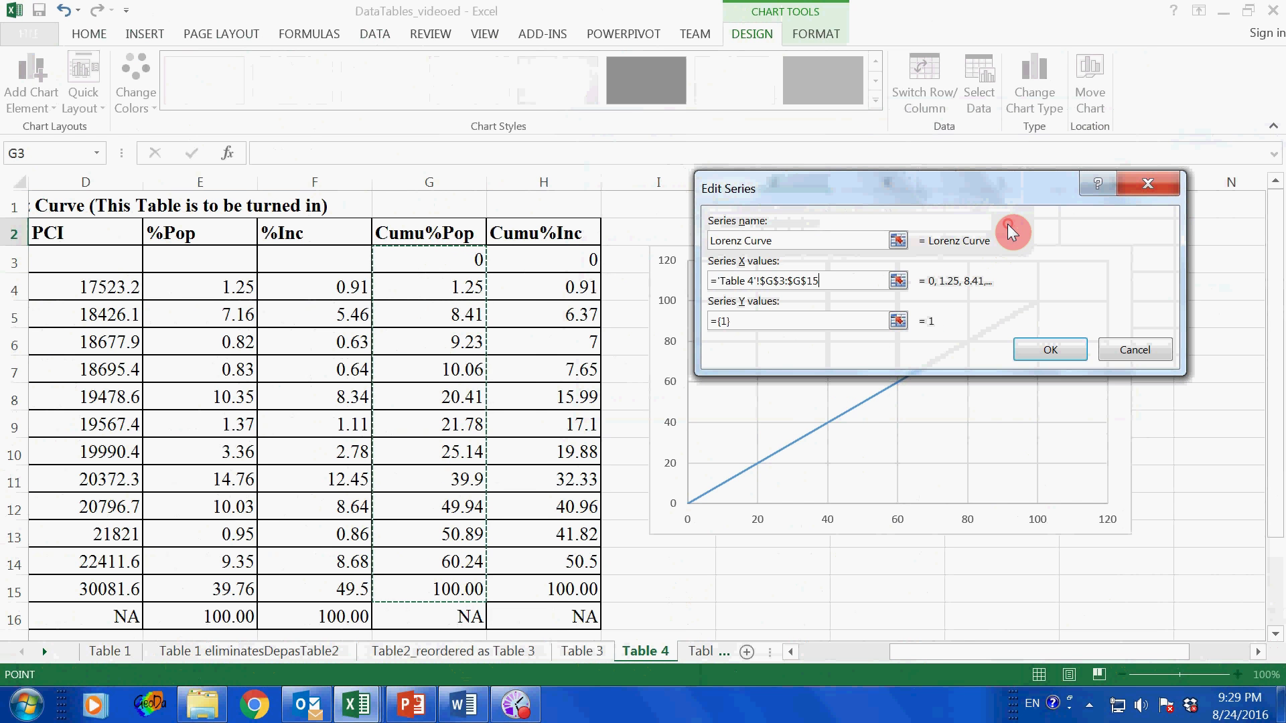
pyautogui.click(897, 320)
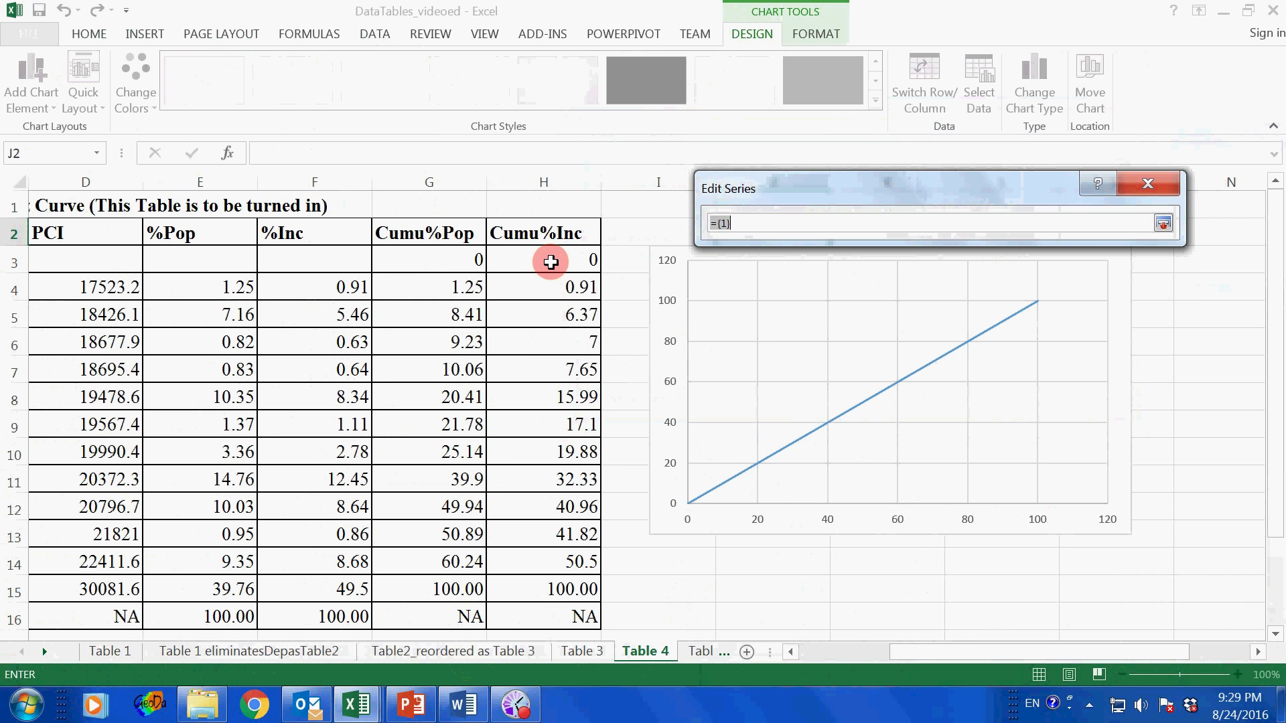
pyautogui.moveTo(550, 261); pyautogui.dragTo(562, 578)
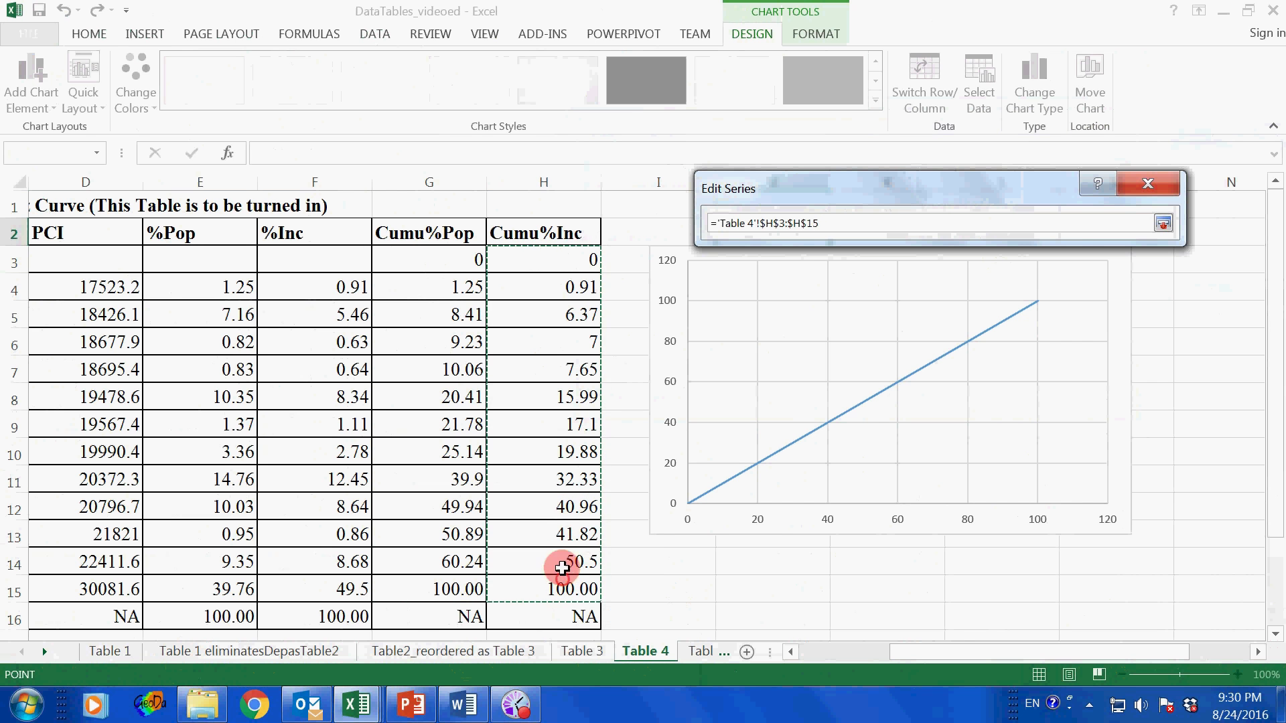
pyautogui.click(1162, 224)
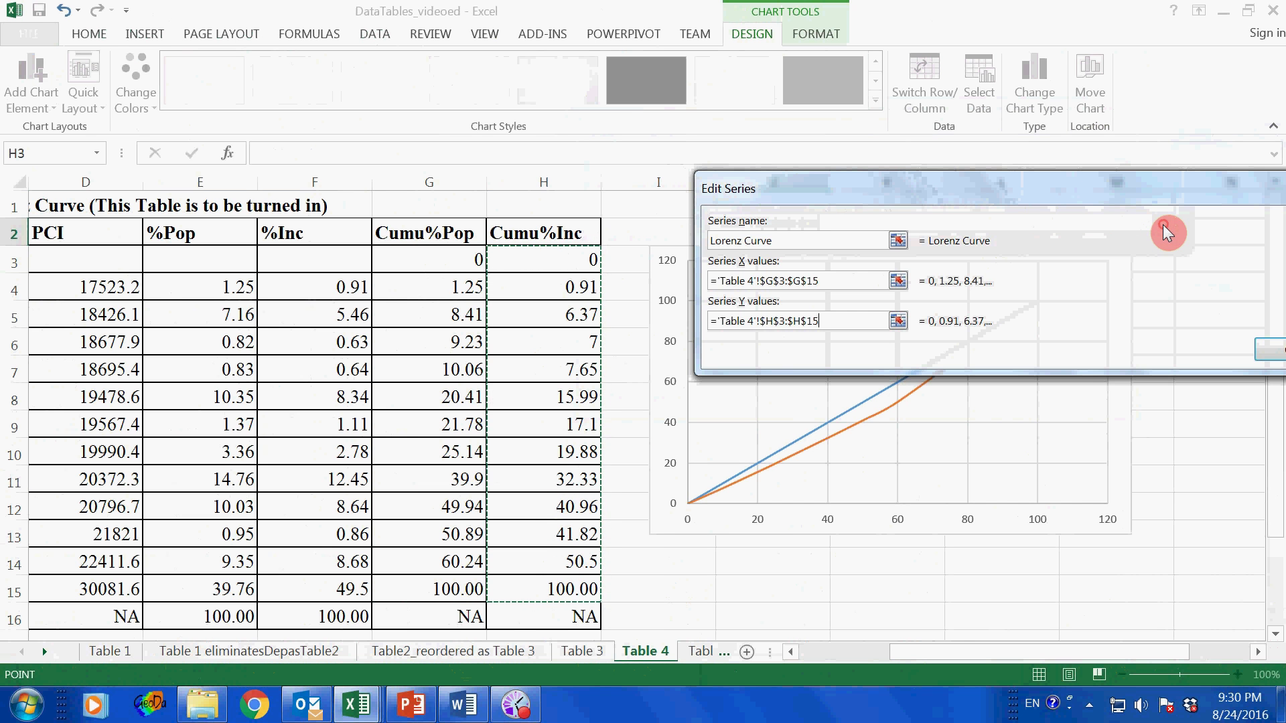
pyautogui.moveTo(1036, 181); pyautogui.dragTo(776, 149)
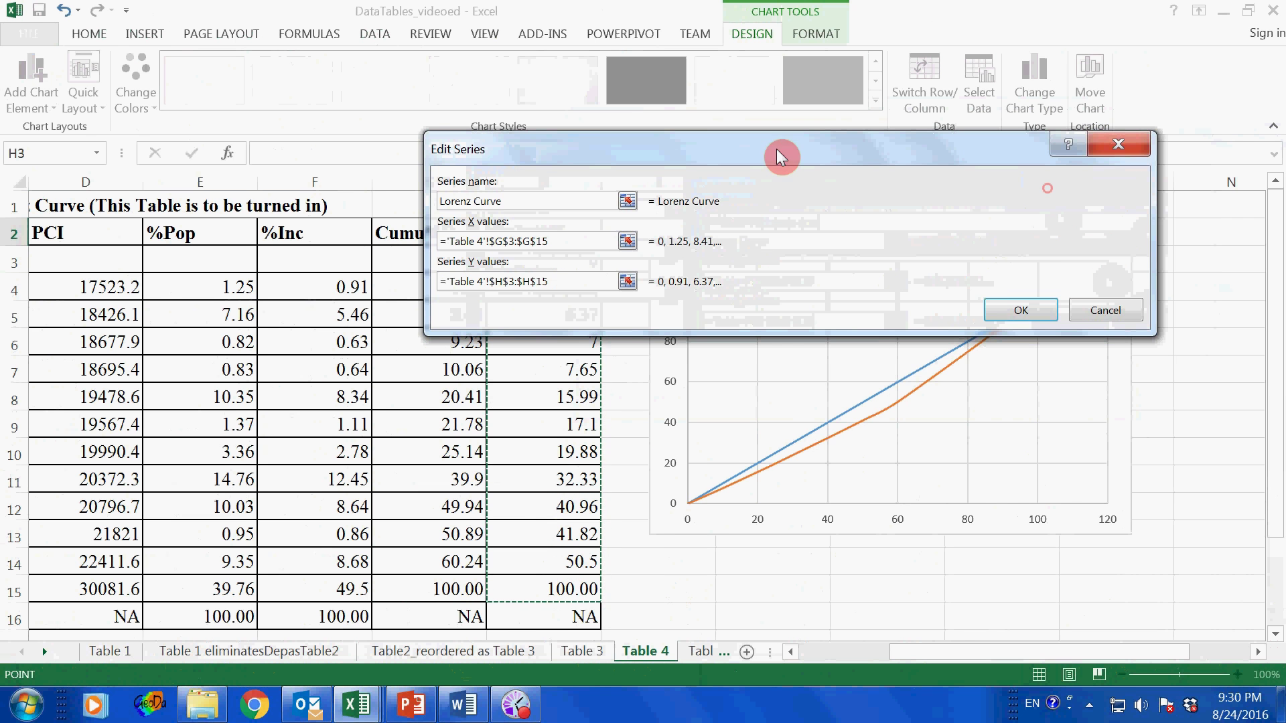
pyautogui.click(1017, 315)
pyautogui.click(1019, 407)
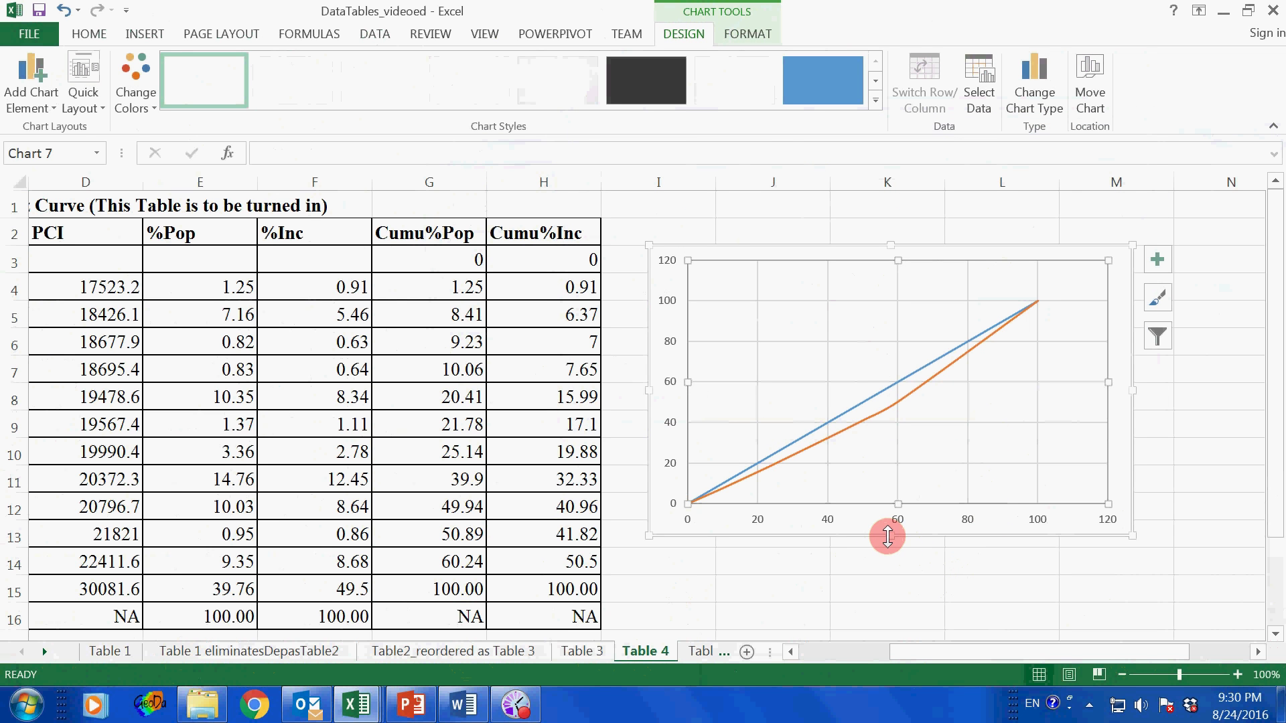
# Step: Stretch the chart slightly taller and set the horizontal axis's maximum bound to 100
pyautogui.moveTo(889, 535); pyautogui.dragTo(890, 565)
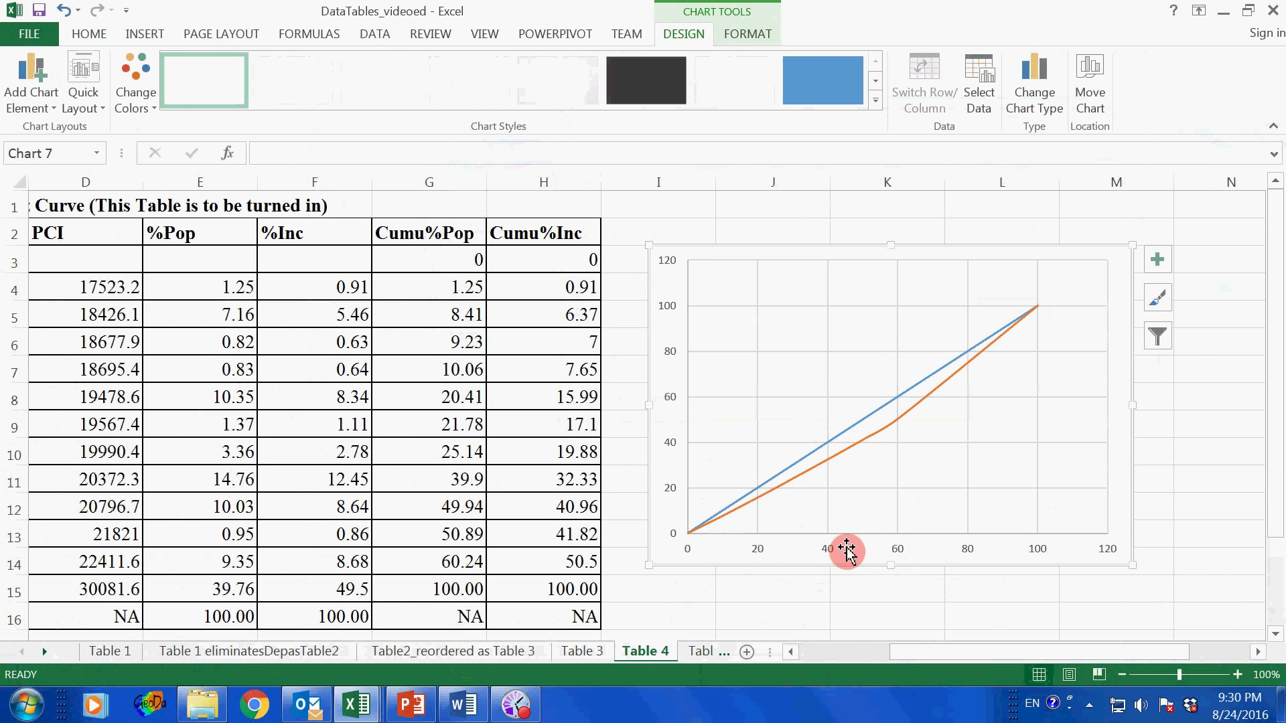
pyautogui.click(897, 548)
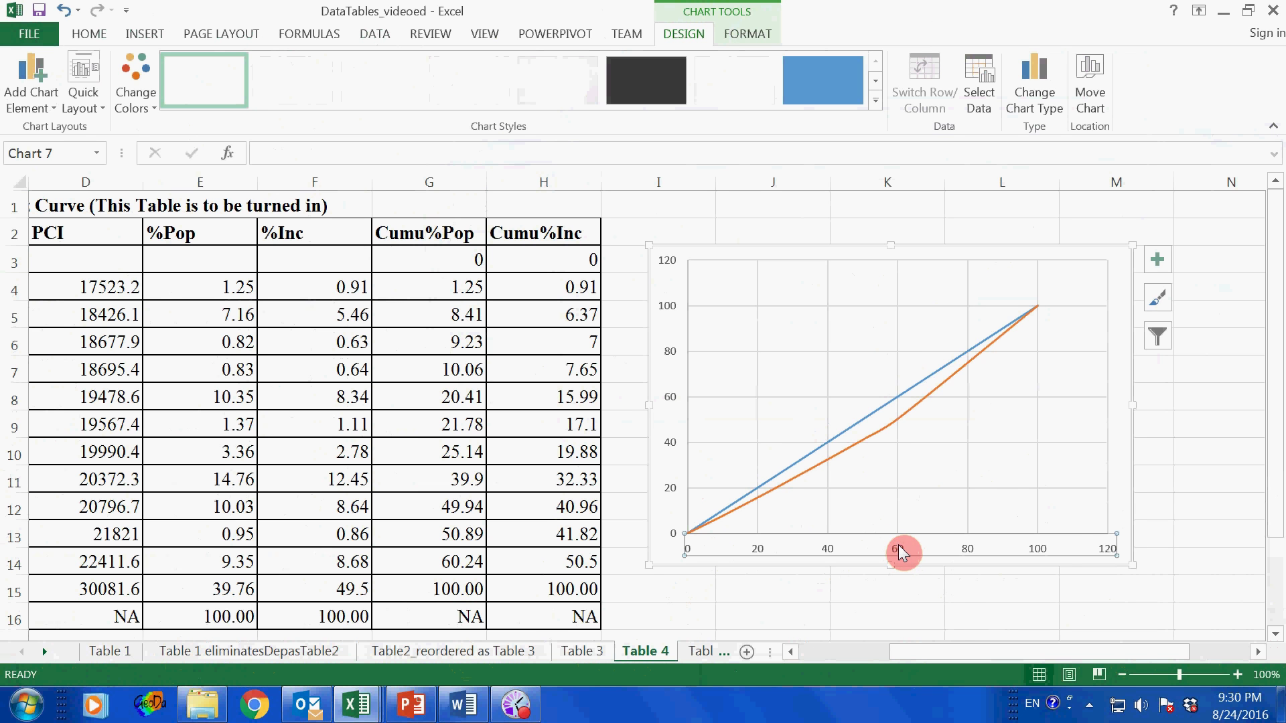
pyautogui.rightClick(897, 545)
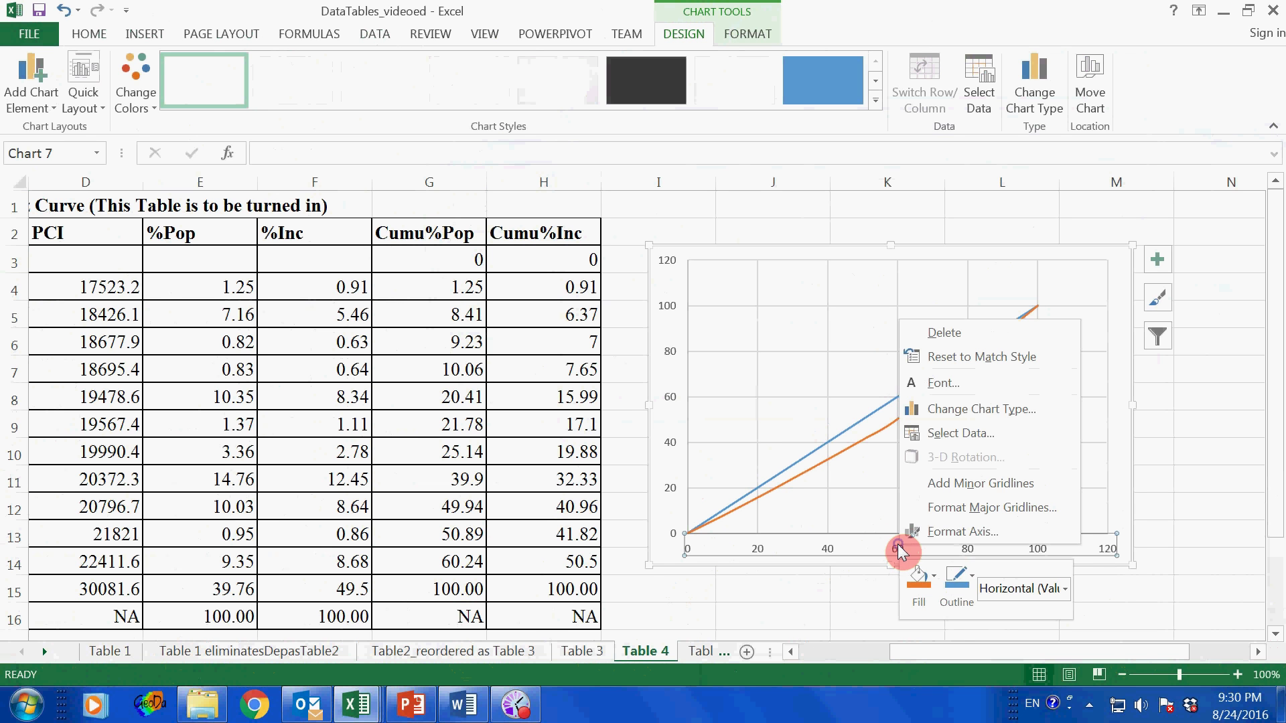
pyautogui.click(958, 533)
pyautogui.click(1157, 362)
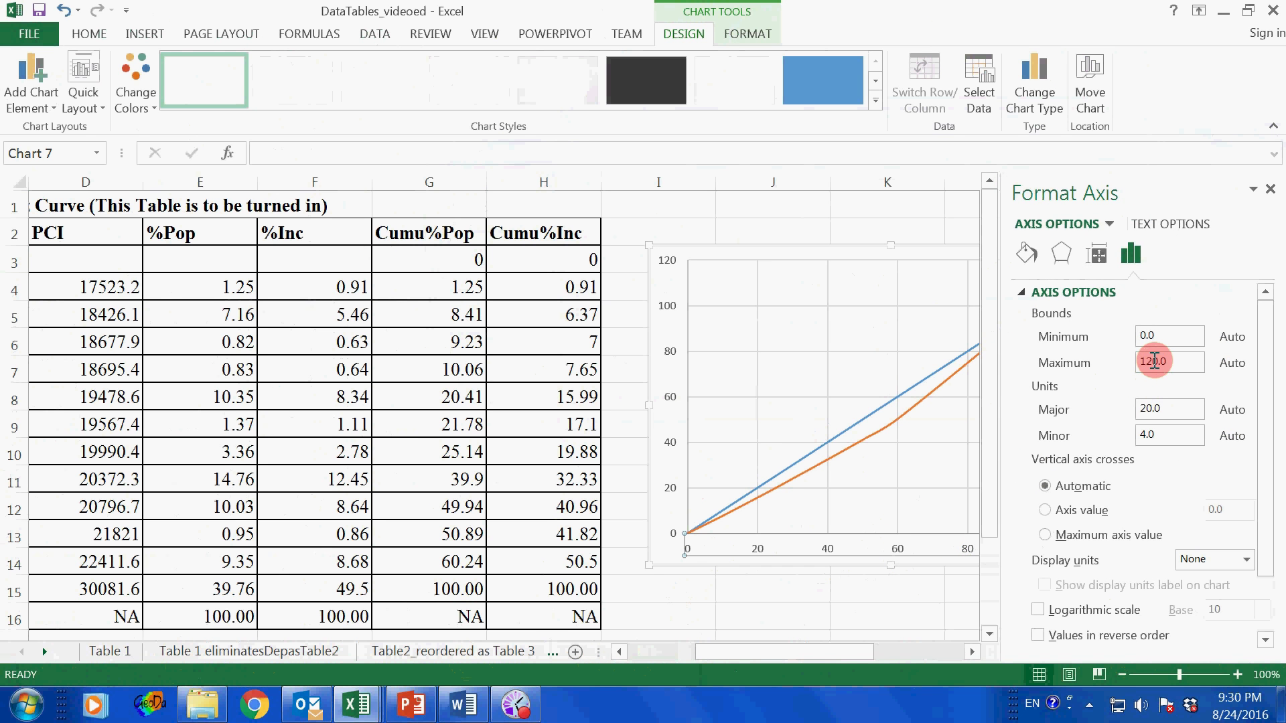
pyautogui.press('BackSpace')
pyautogui.write('0')
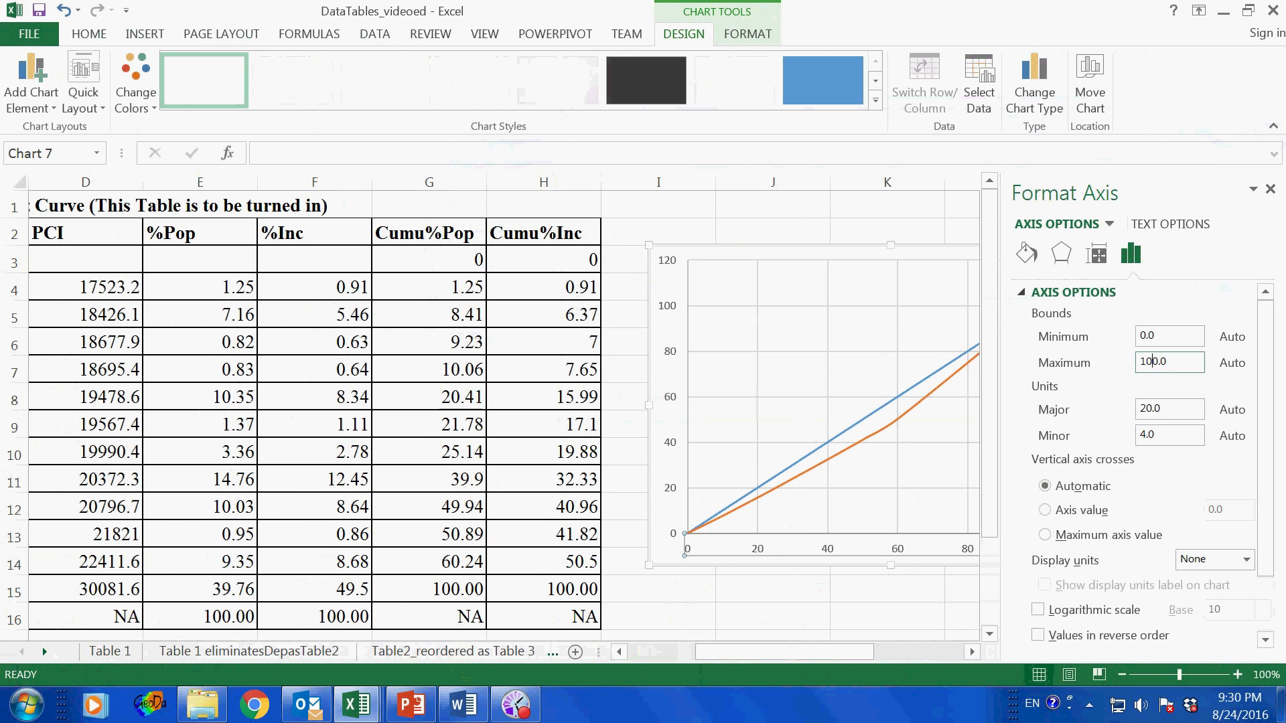
# Step: Set the horizontal axis's major unit to 10
pyautogui.click(1147, 404)
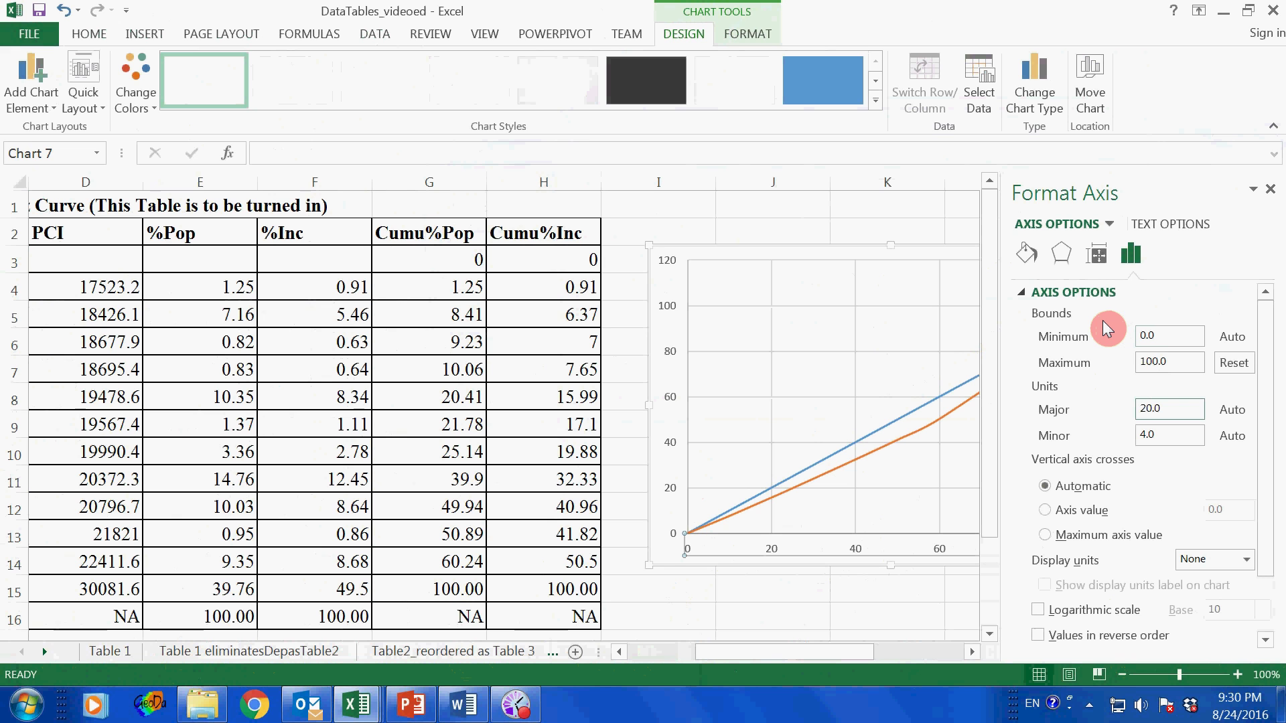
pyautogui.press('BackSpace')
pyautogui.write('1')
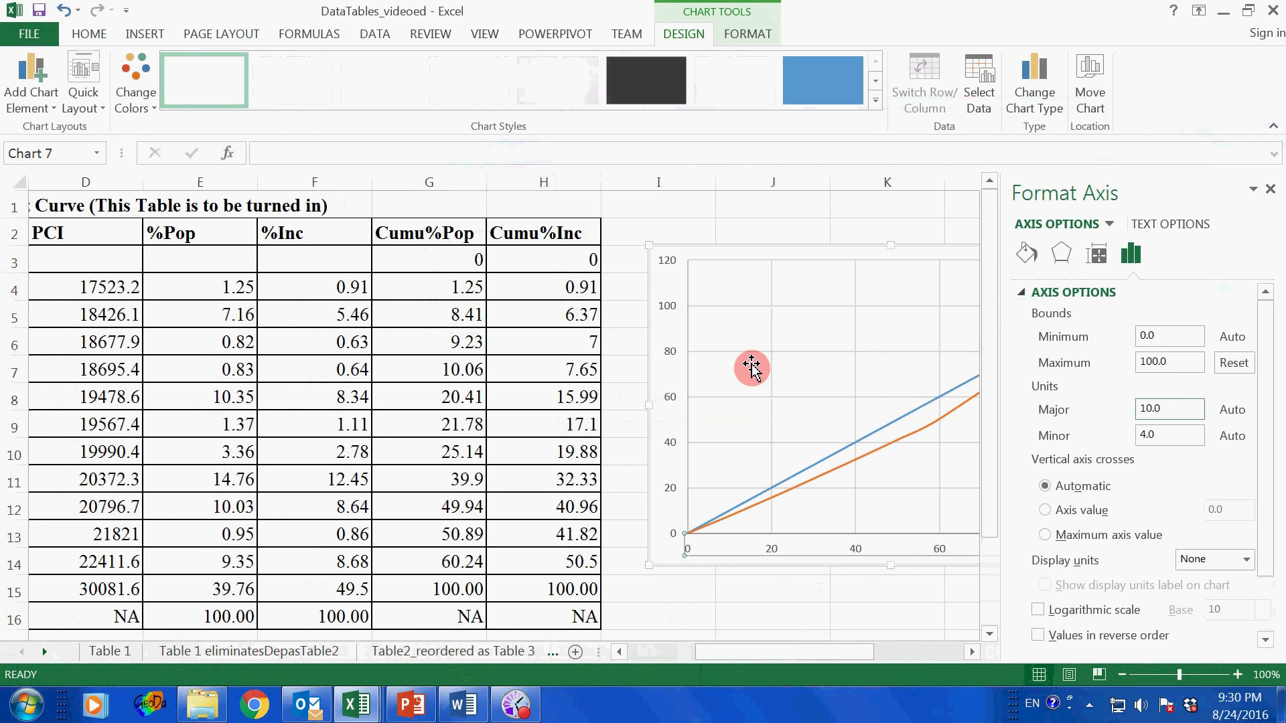
# Step: Set the vertical axis's maximum bound to 100 and its major unit to 10
pyautogui.click(673, 356)
pyautogui.rightClick(673, 355)
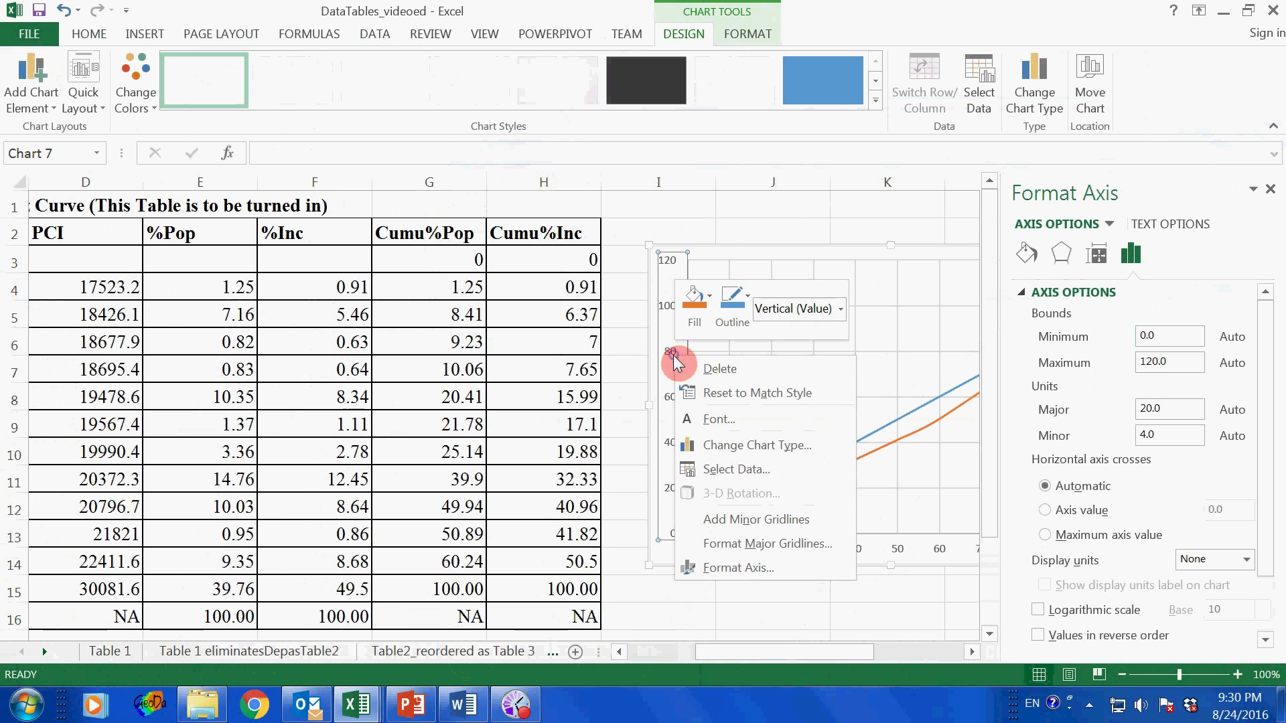
pyautogui.click(746, 569)
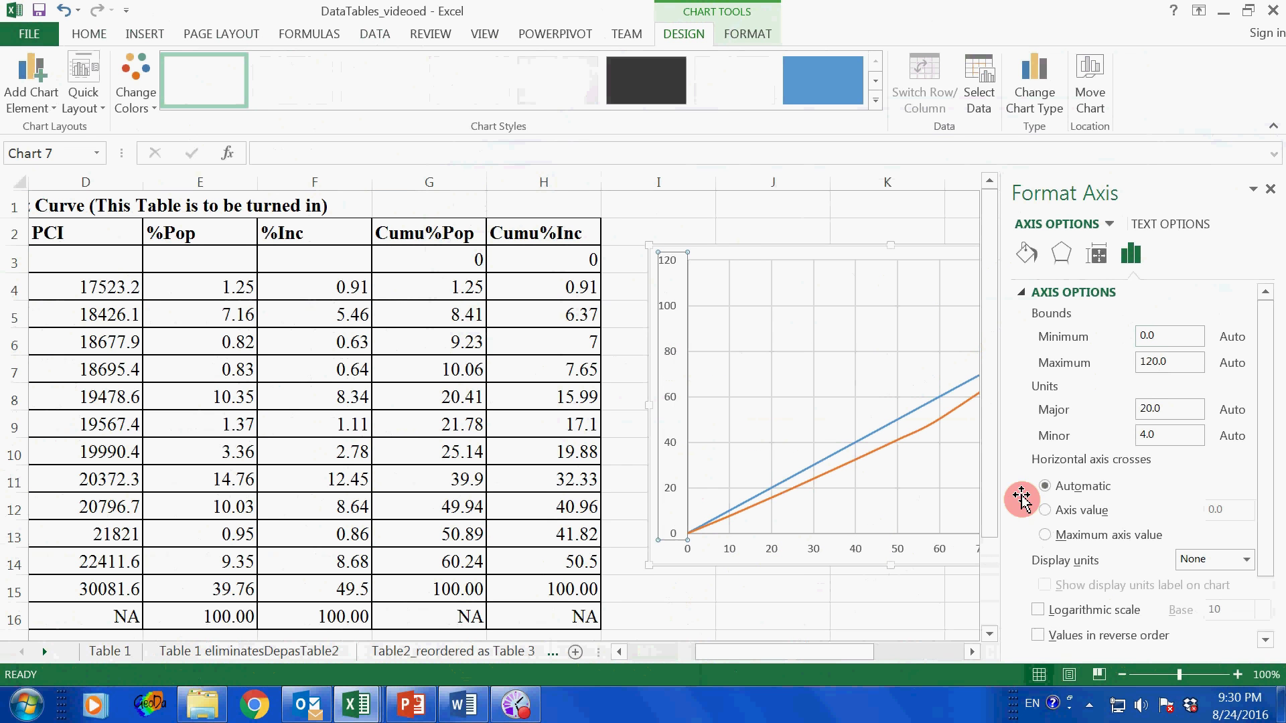
pyautogui.click(1148, 362)
pyautogui.press('BackSpace')
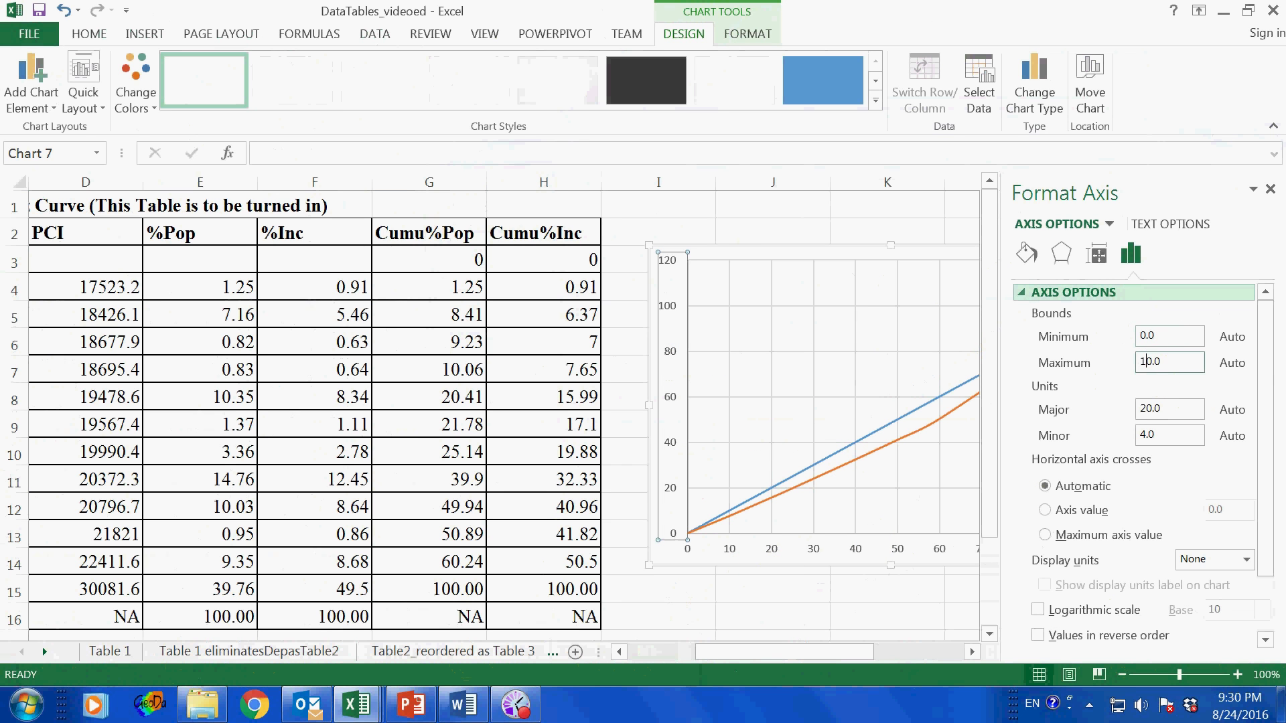
pyautogui.write('0')
pyautogui.click(1146, 408)
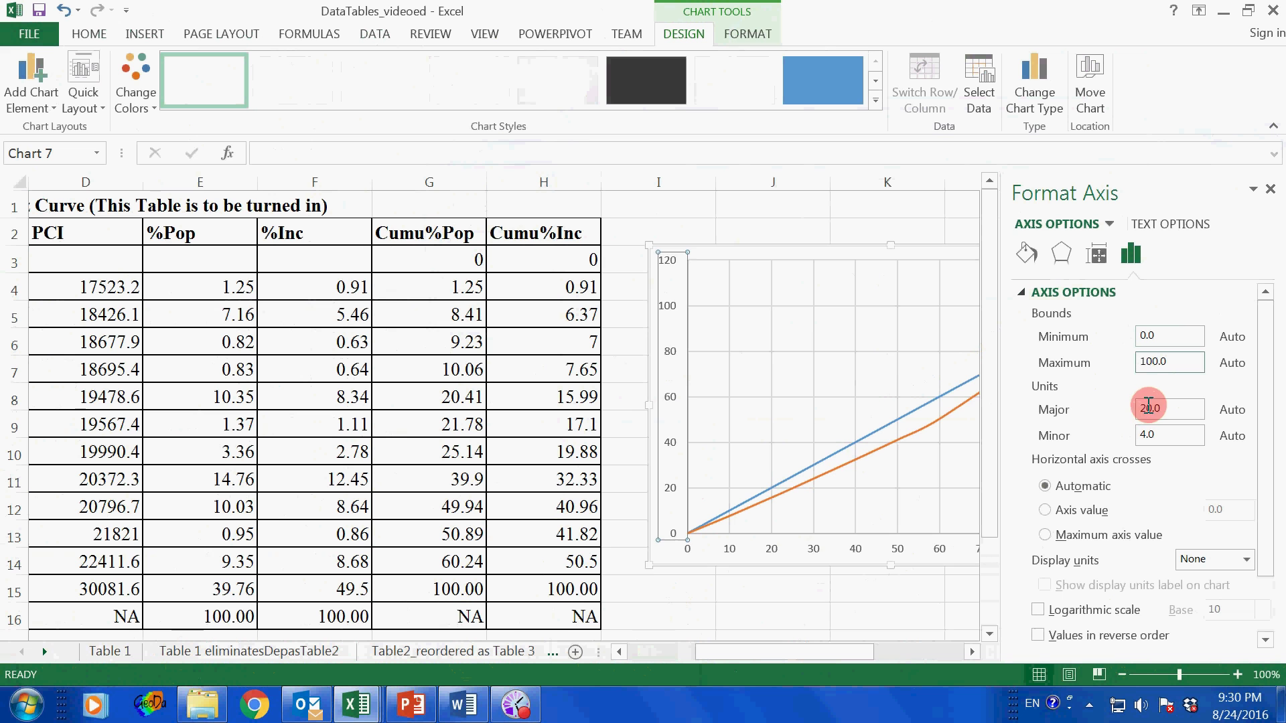
pyautogui.press('BackSpace')
pyautogui.write('1')
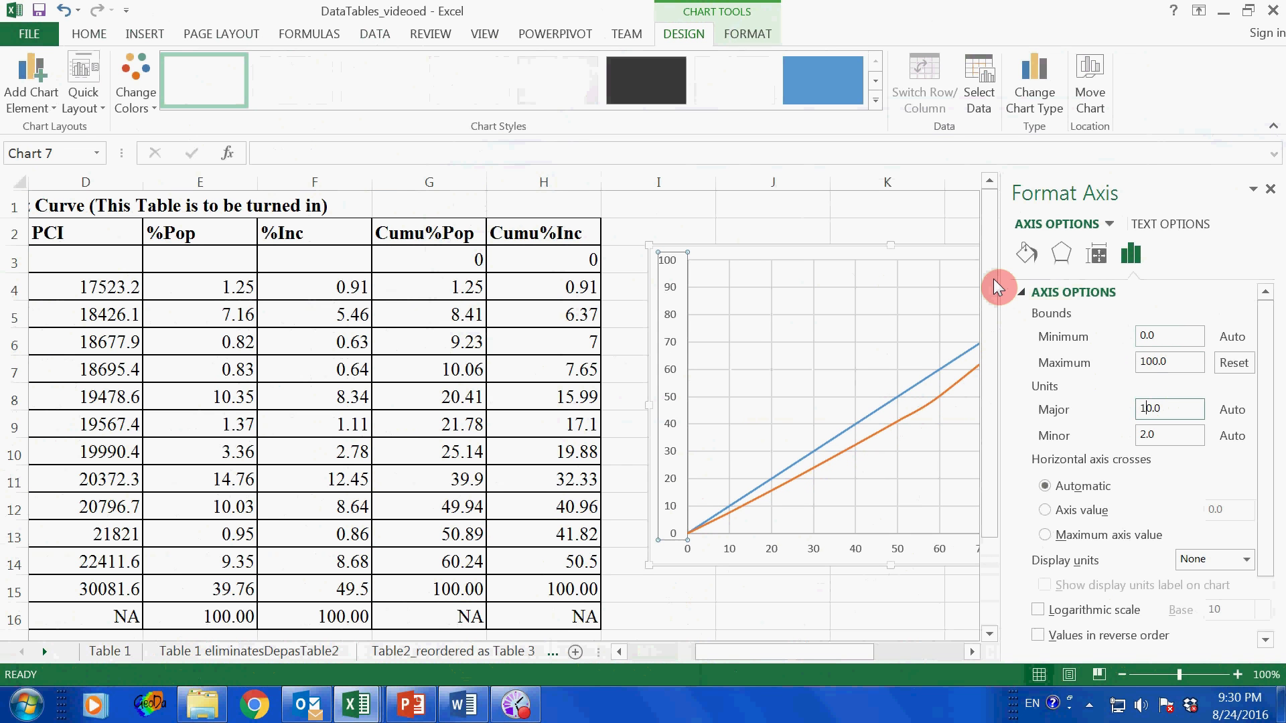
# Step: Close the formatting pane and stretch the chart slightly taller from its lower edge
pyautogui.click(751, 331)
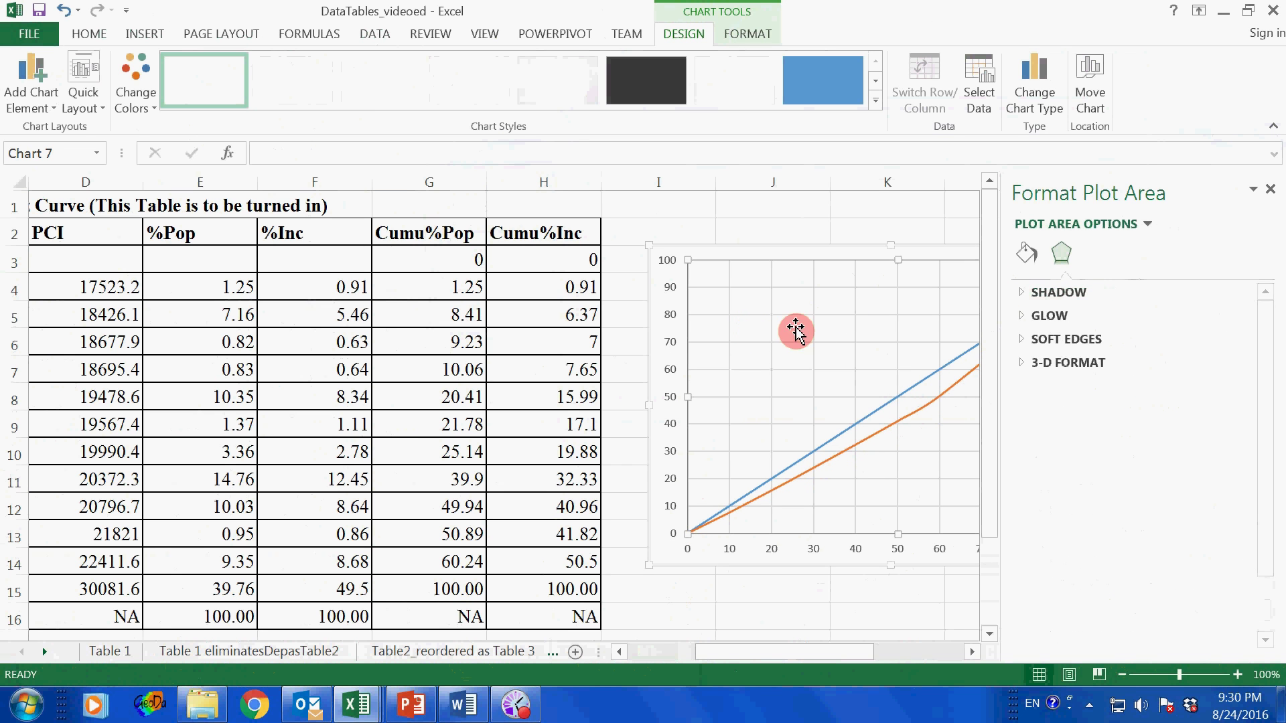
pyautogui.click(1271, 191)
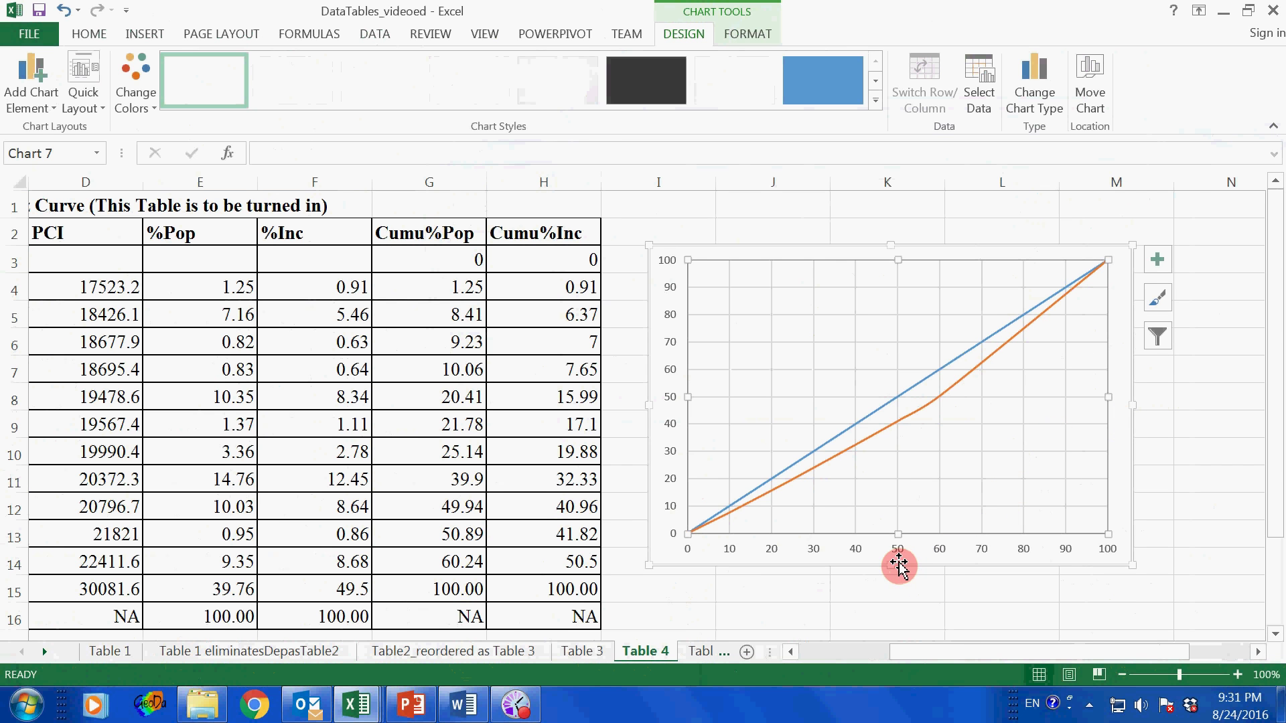
pyautogui.moveTo(893, 566); pyautogui.dragTo(894, 608)
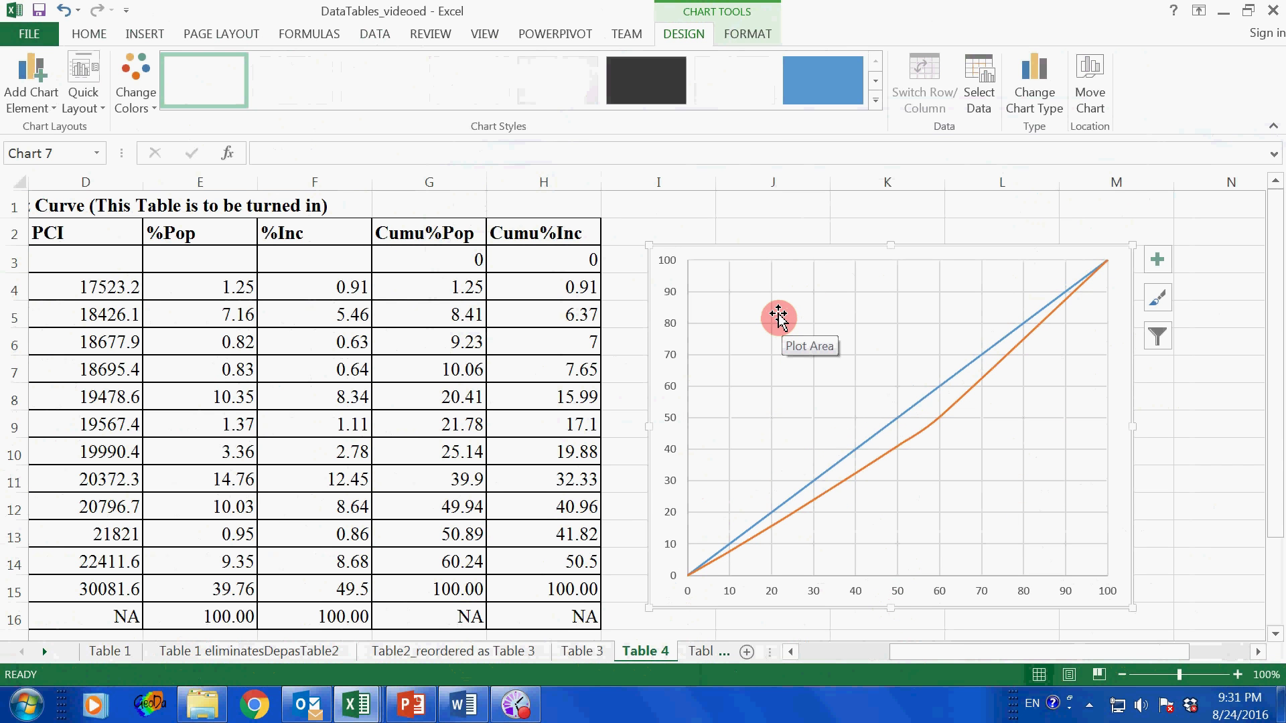
# Step: Add a primary horizontal axis title to the chart reading "Cumulative %Pop"
pyautogui.rightClick(750, 314)
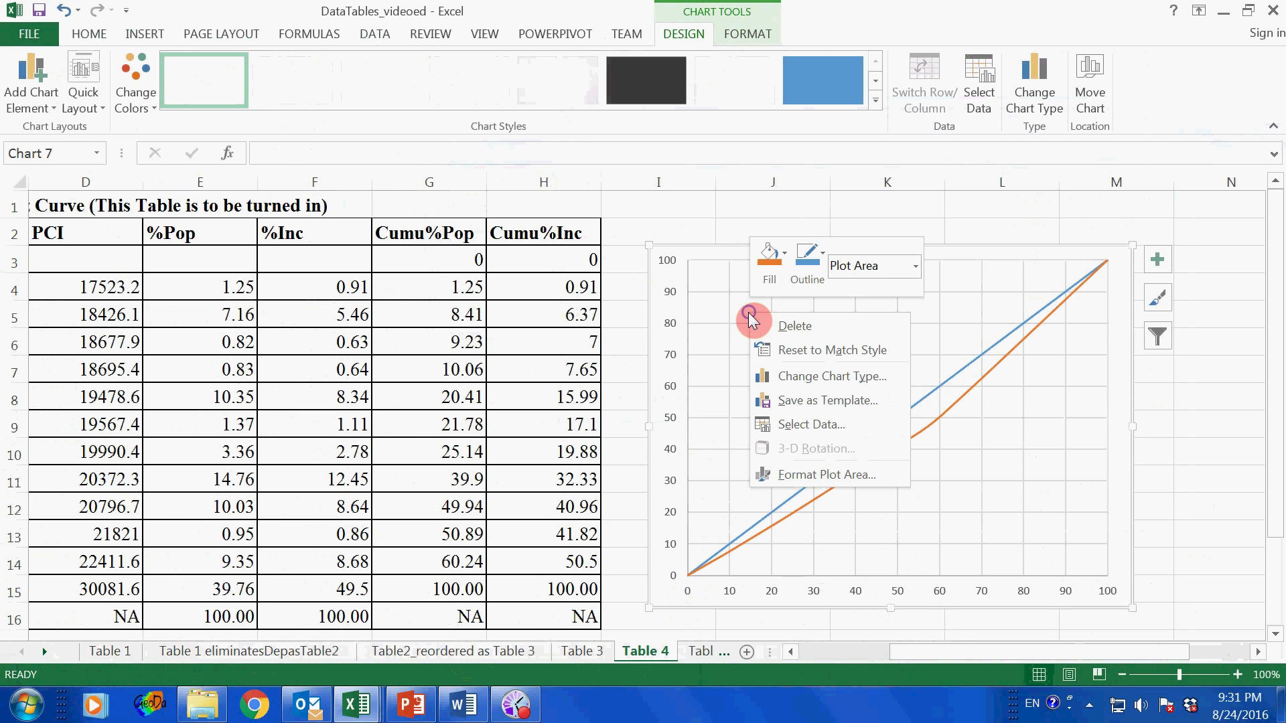
pyautogui.click(681, 37)
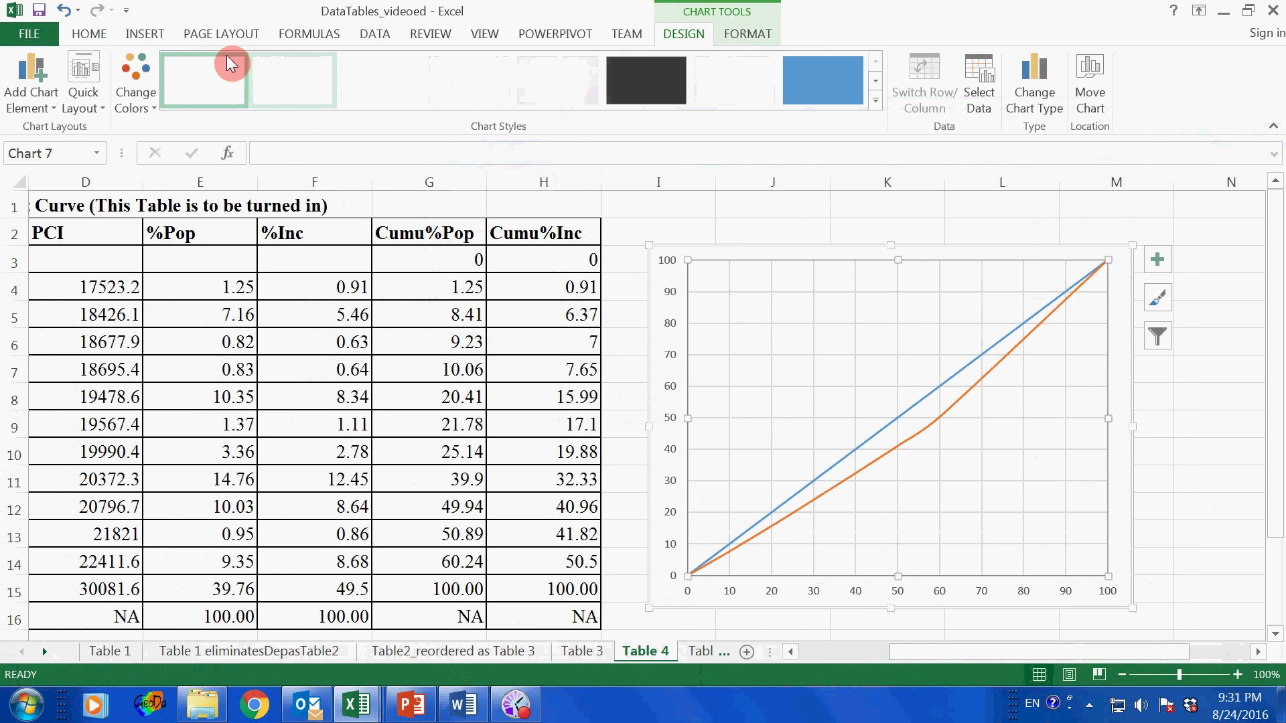
pyautogui.click(37, 79)
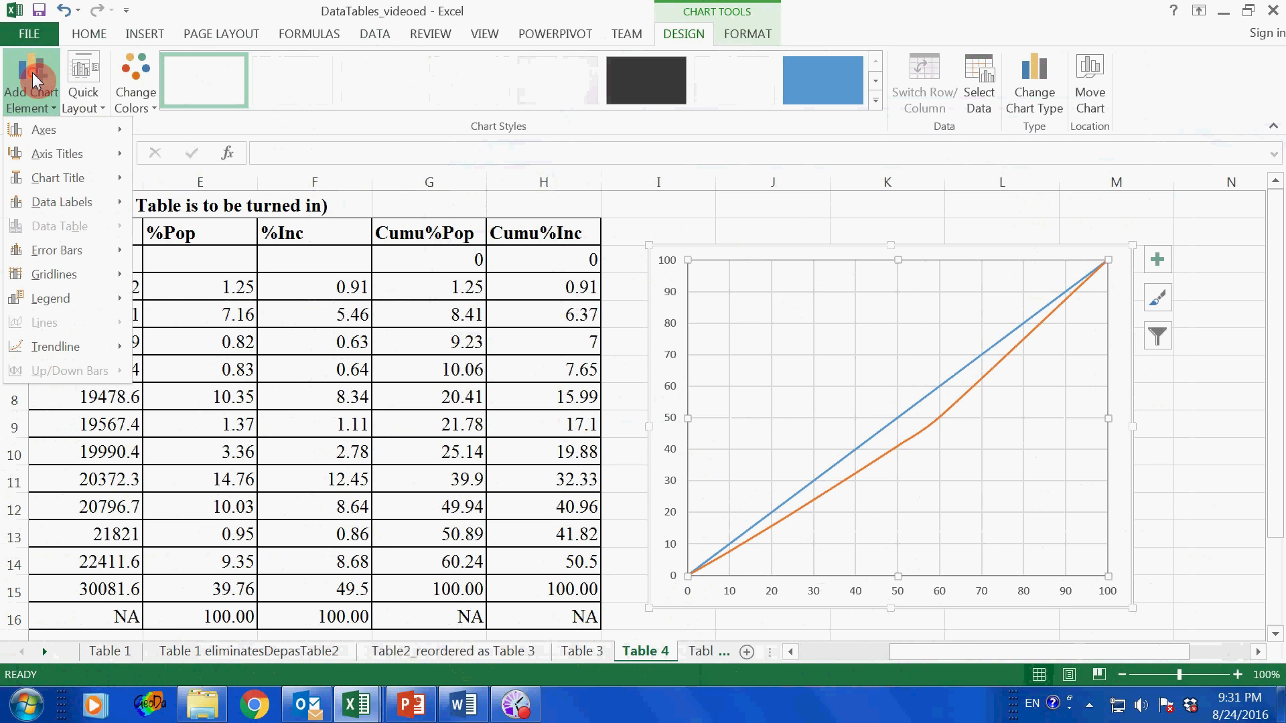
pyautogui.click(63, 156)
pyautogui.click(201, 163)
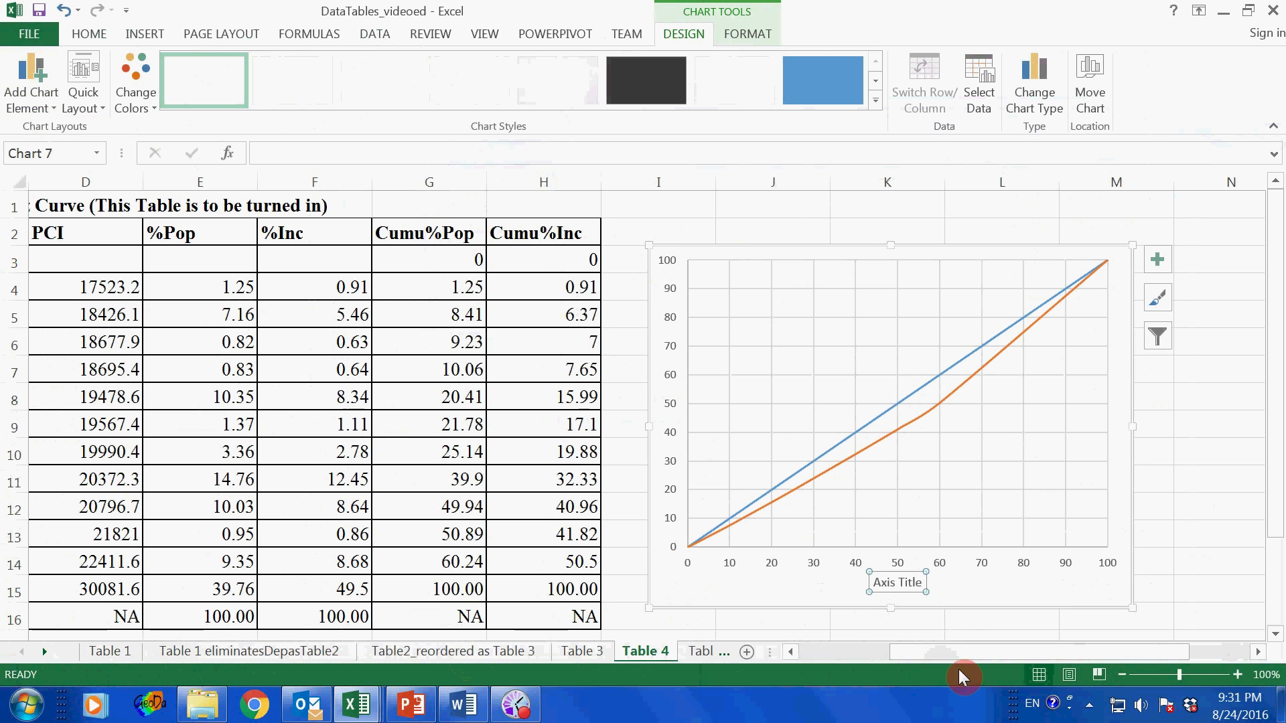
pyautogui.write('C')
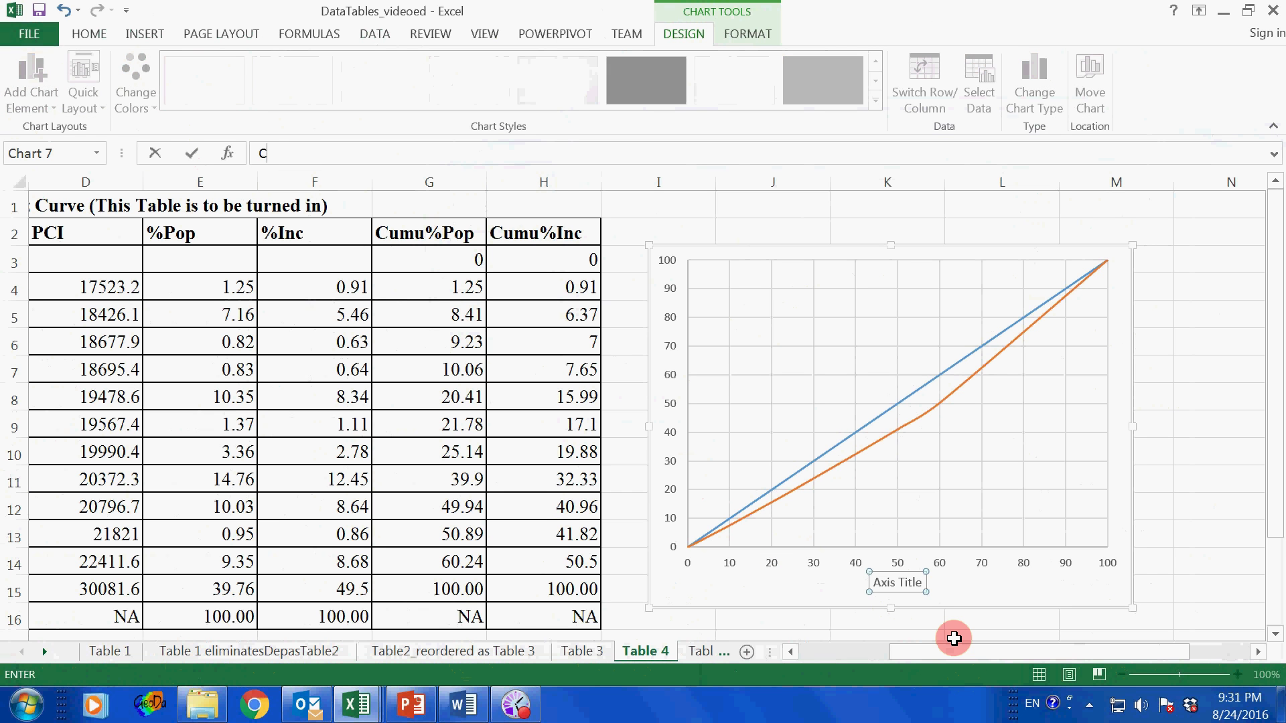
pyautogui.write('umulative %Pop')
pyautogui.click(743, 275)
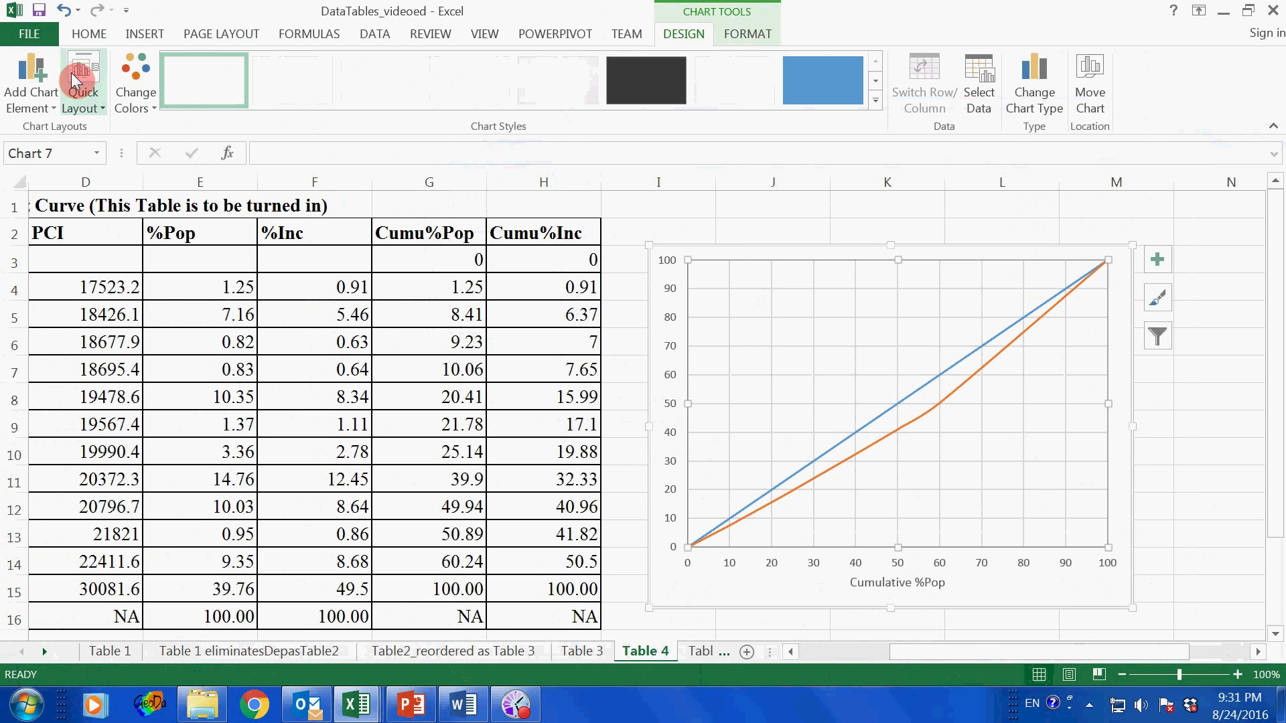
# Step: Add a primary vertical axis title to the chart reading "Cumulative %Inc"
pyautogui.click(30, 84)
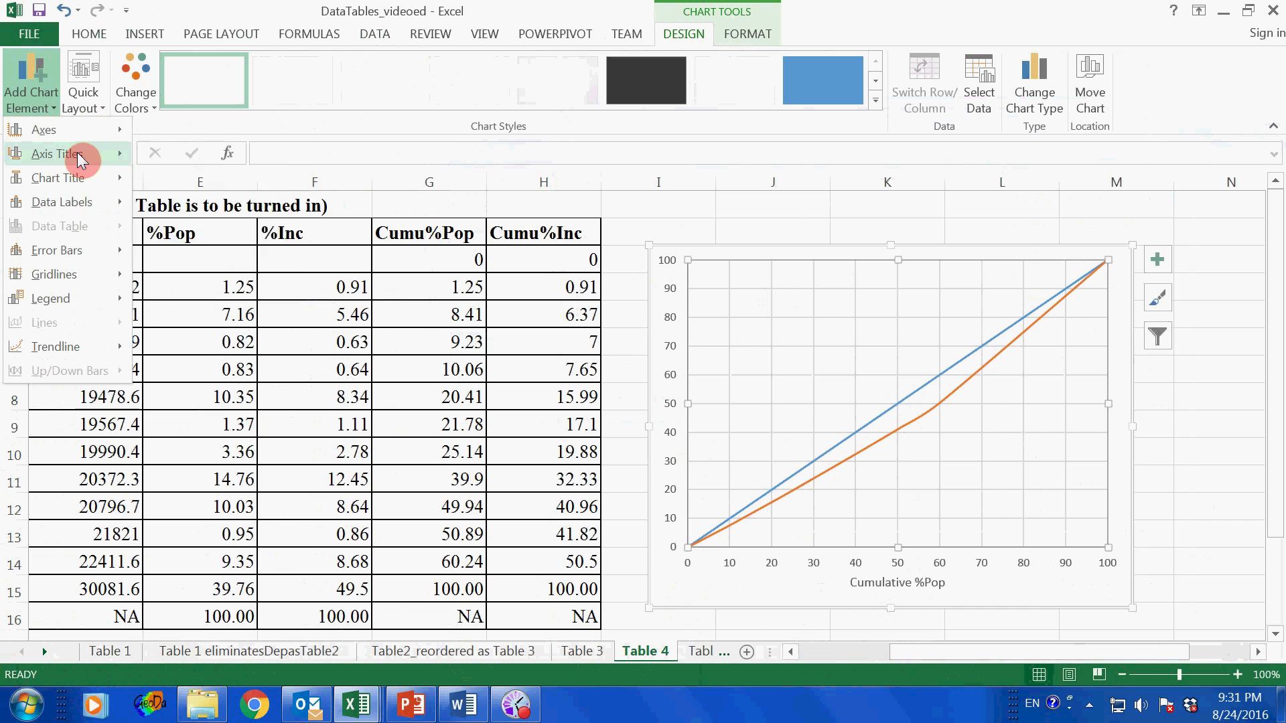
pyautogui.moveTo(81, 159)
pyautogui.click(191, 206)
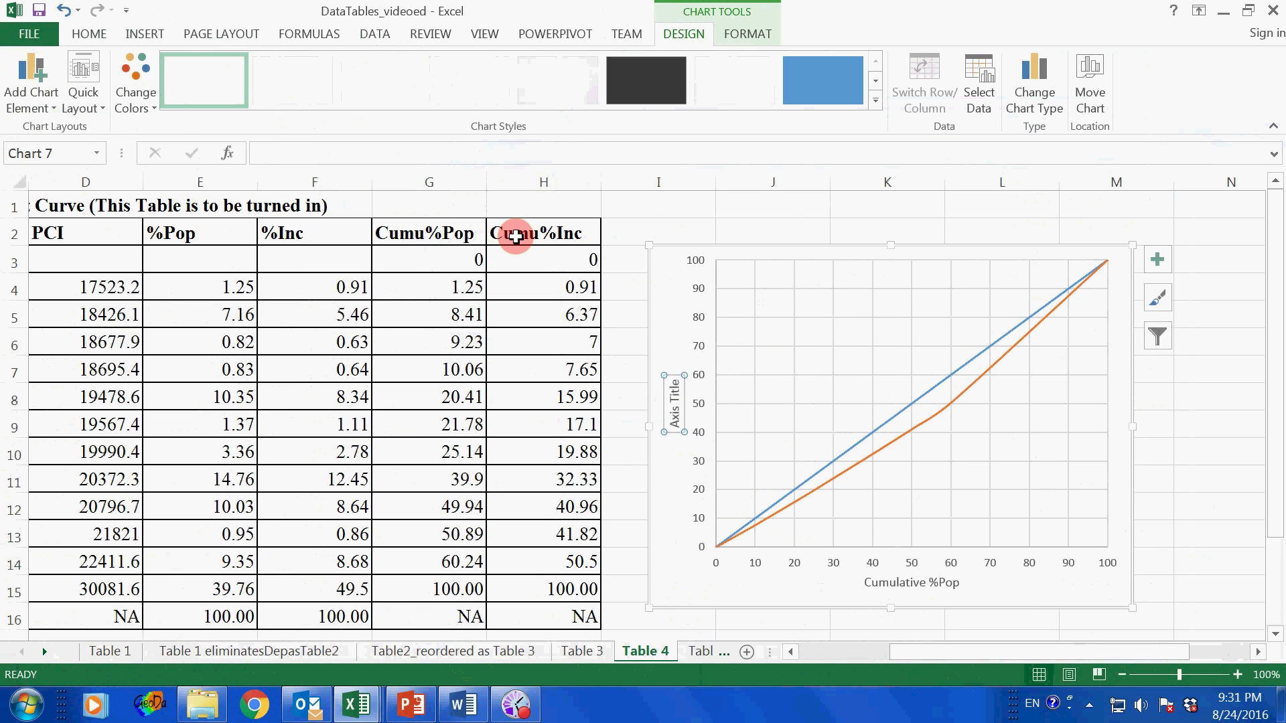
pyautogui.write('Cumu')
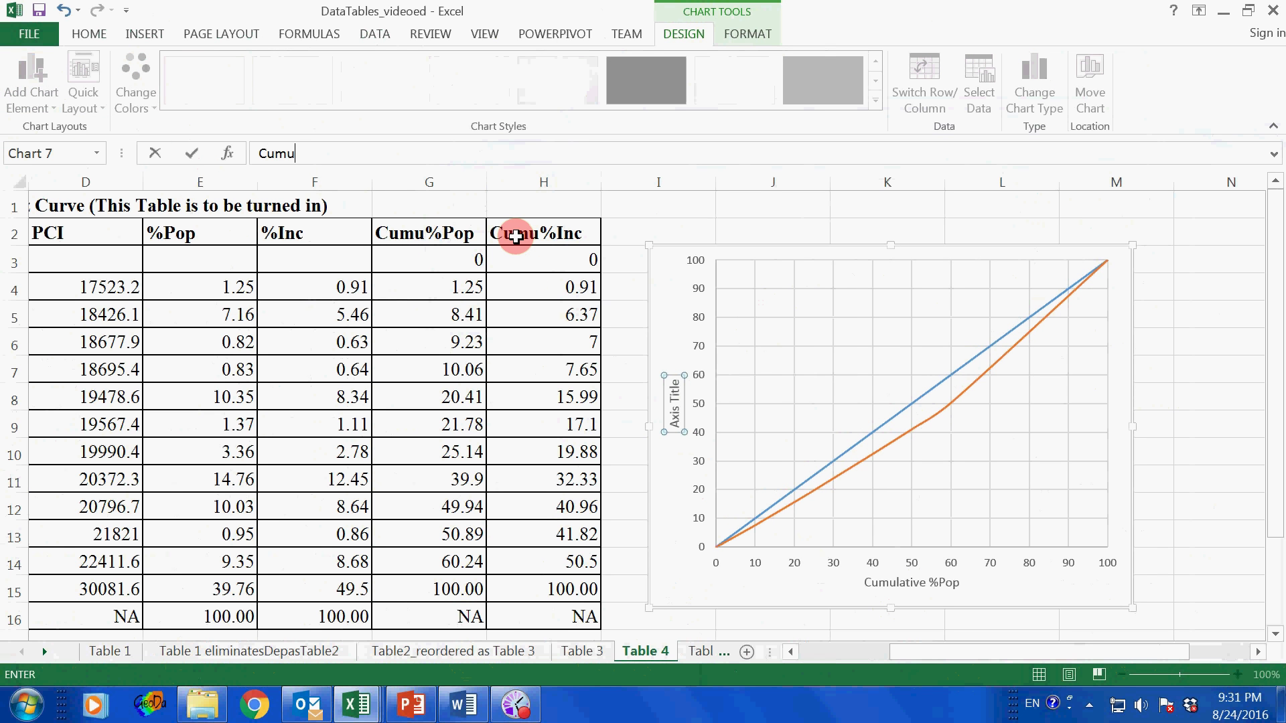
pyautogui.write('lative %Inc')
pyautogui.click(793, 349)
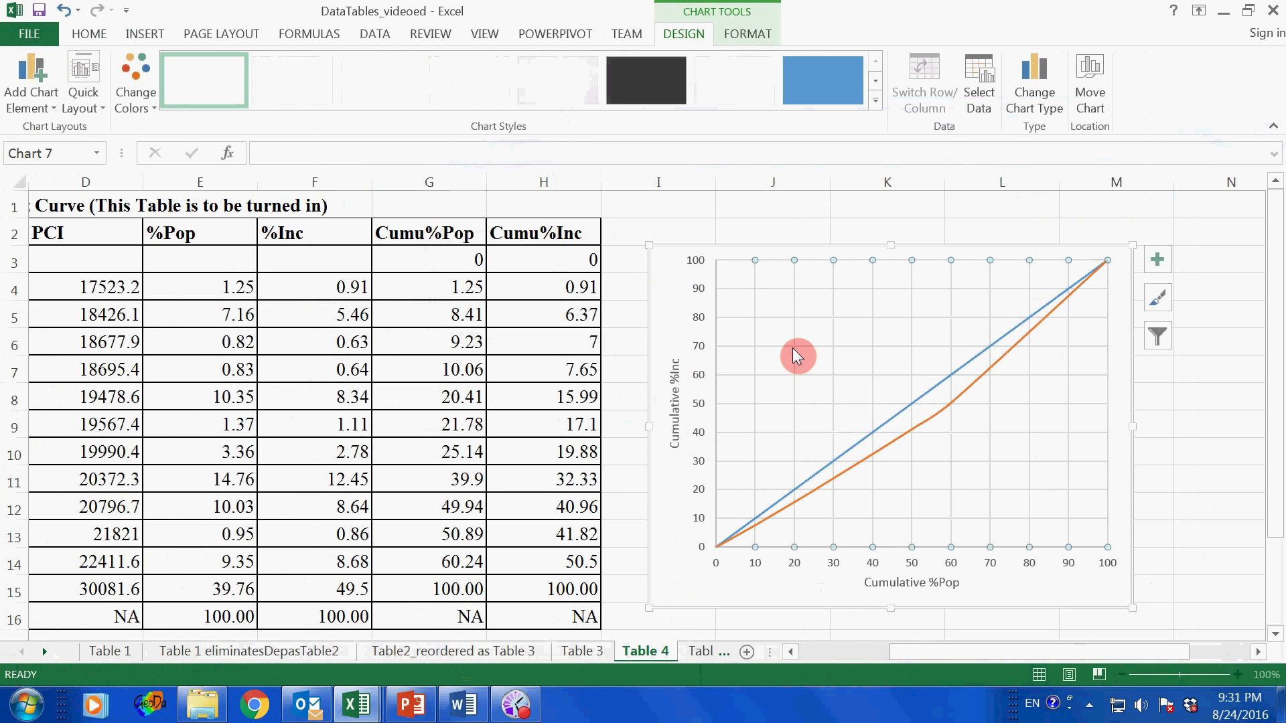
# Step: Add a title above the chart and enter "The Lorenz Curve of Income, St Louis Metreo Area" before the placeholder text
pyautogui.click(30, 83)
pyautogui.moveTo(58, 177)
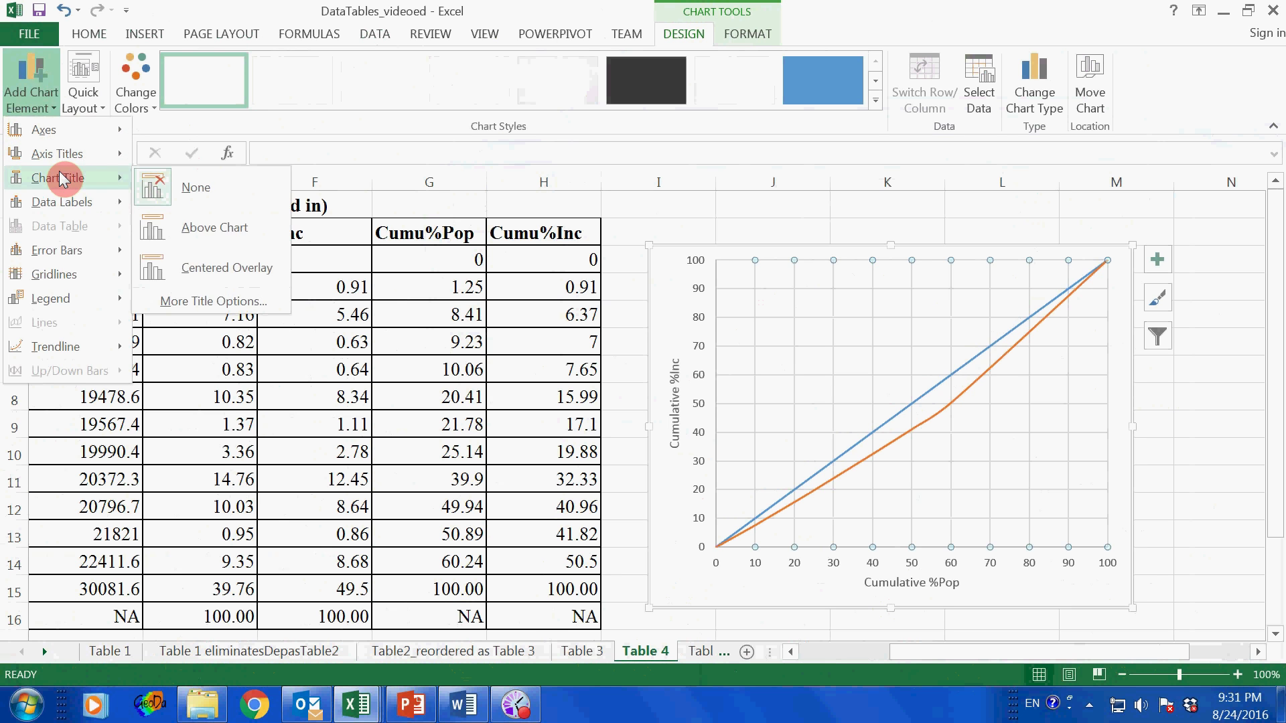
pyautogui.click(198, 231)
pyautogui.click(852, 266)
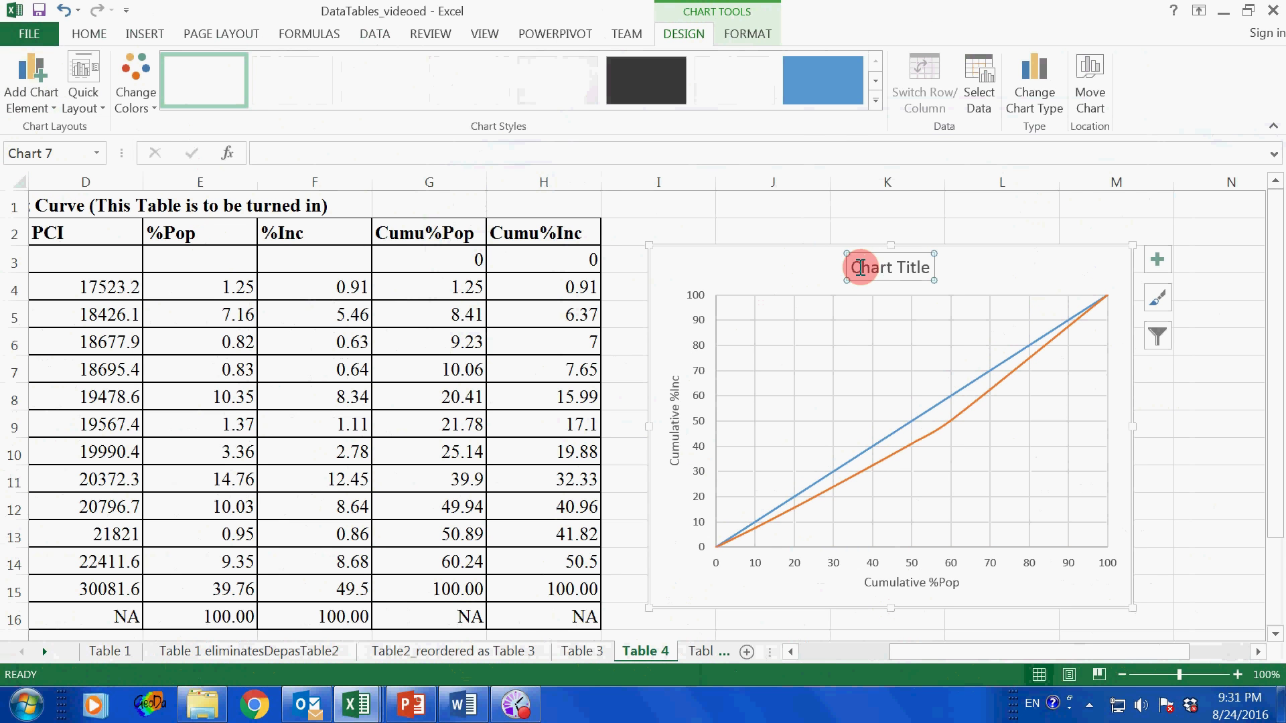
pyautogui.write('The Lor')
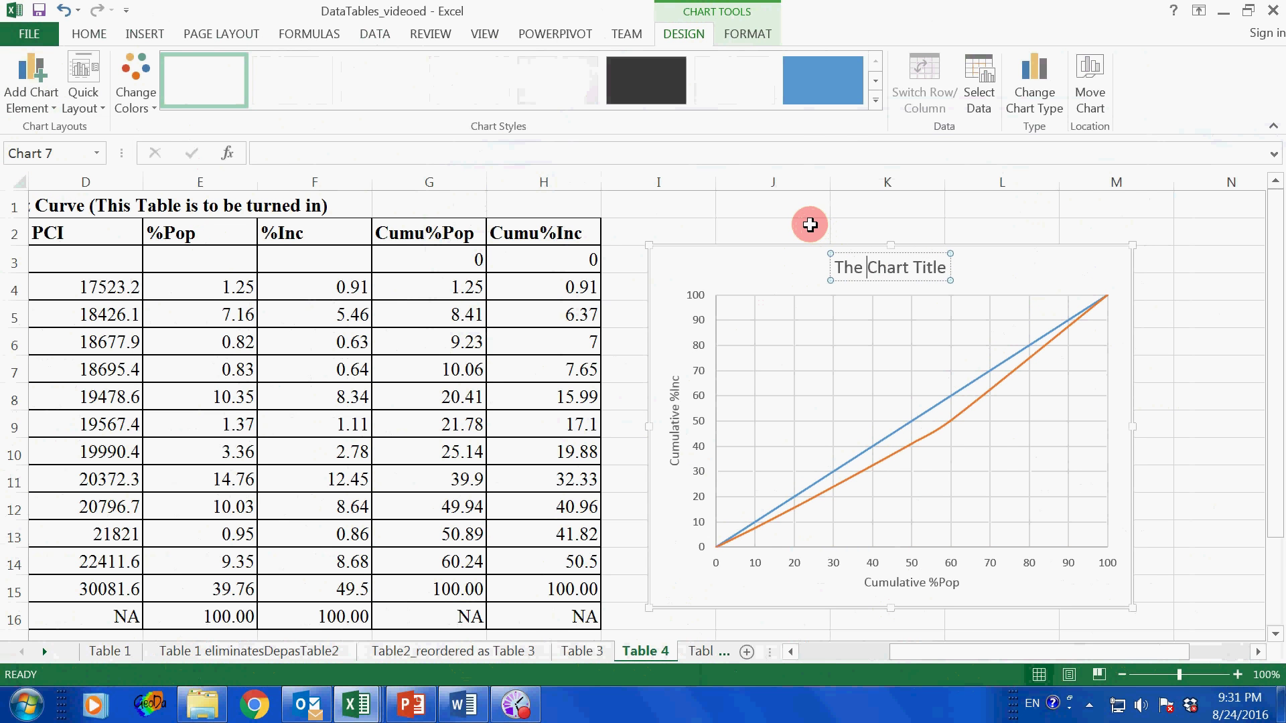
pyautogui.write('enz C')
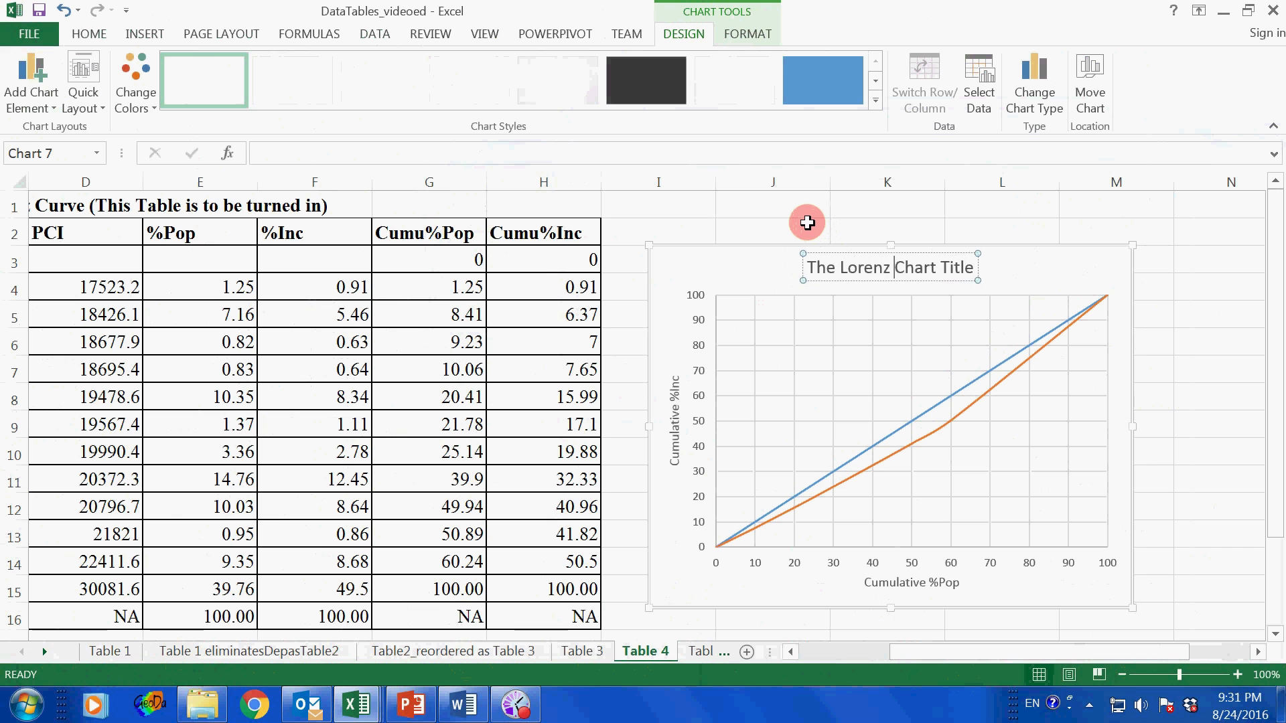
pyautogui.write('ur')
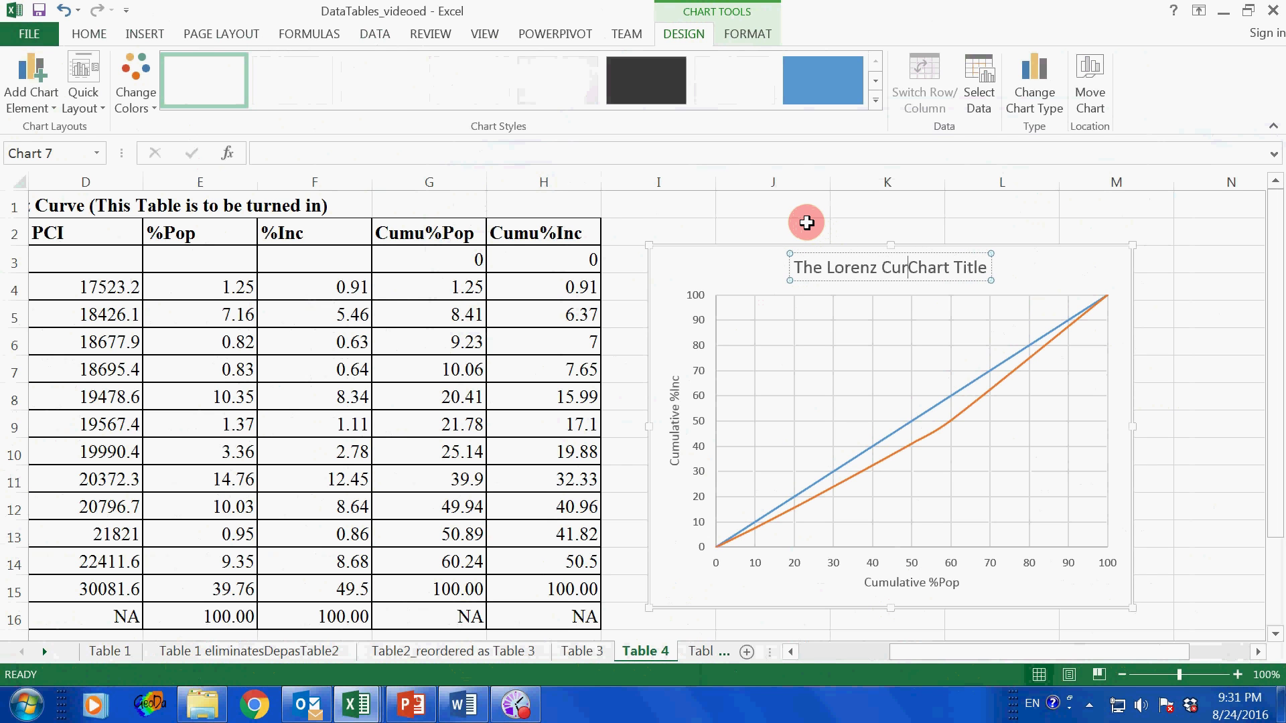
pyautogui.write('ve of')
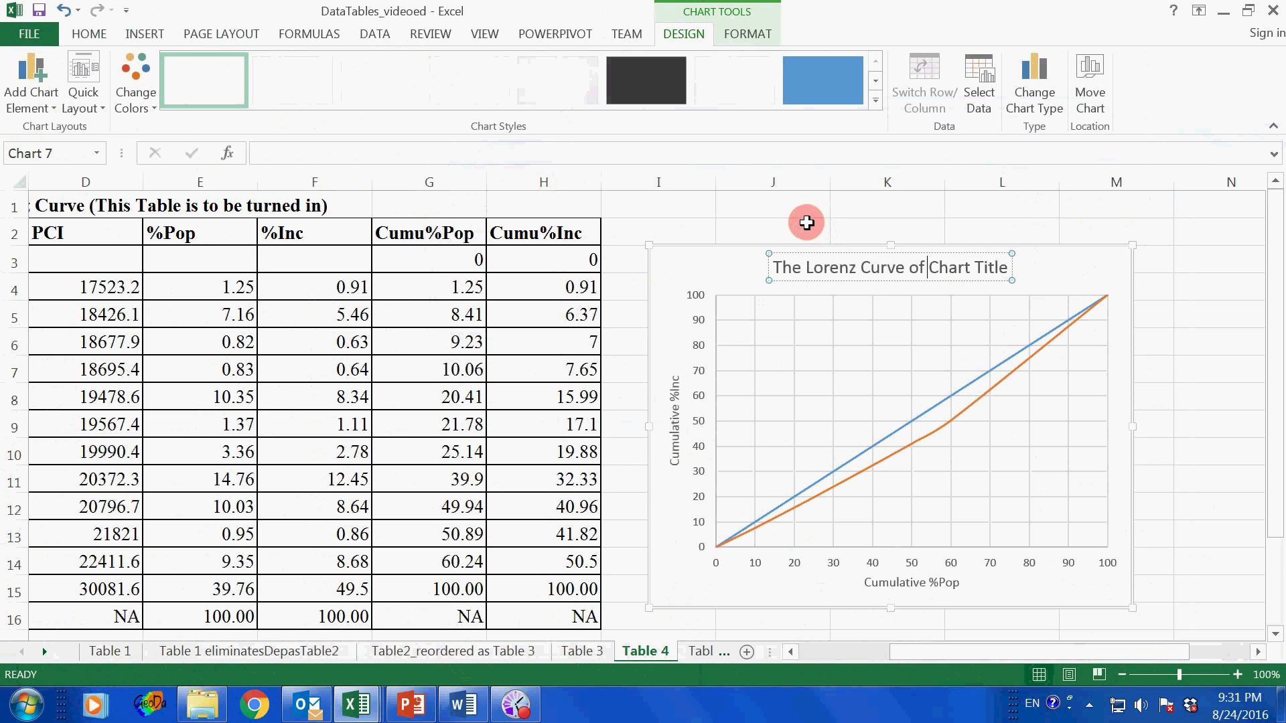
pyautogui.write(' Income')
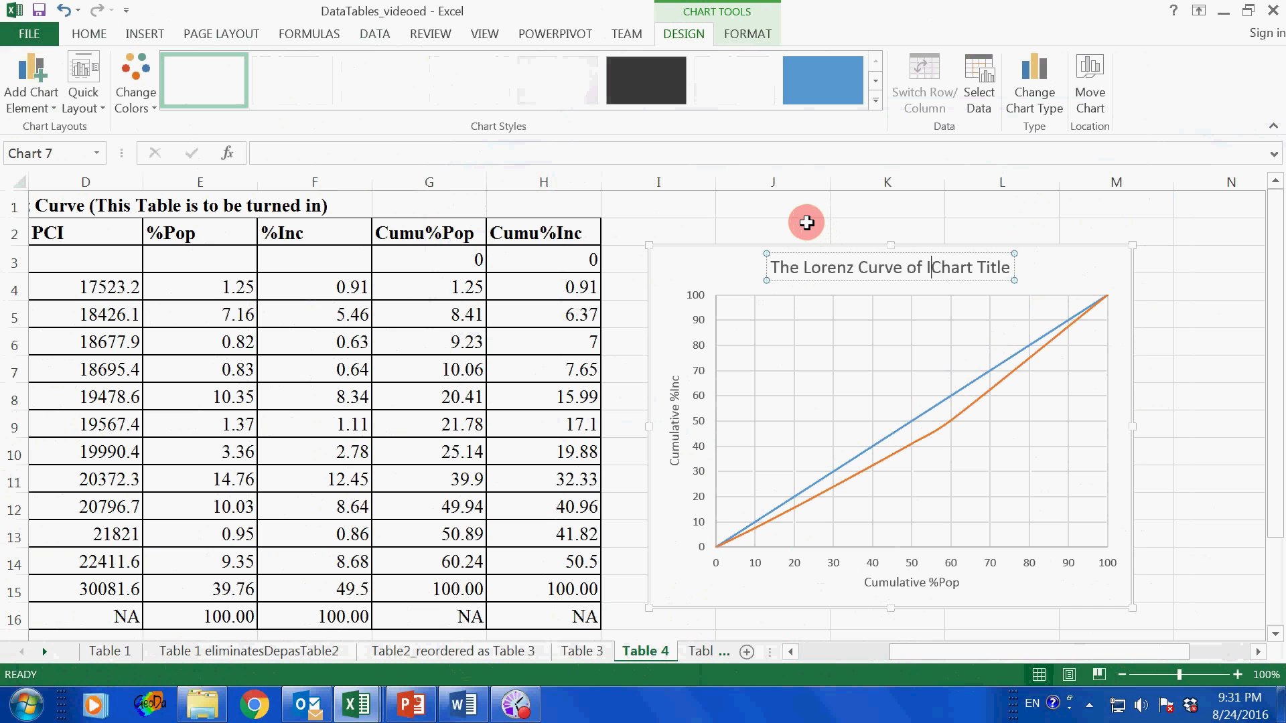
pyautogui.write(', St')
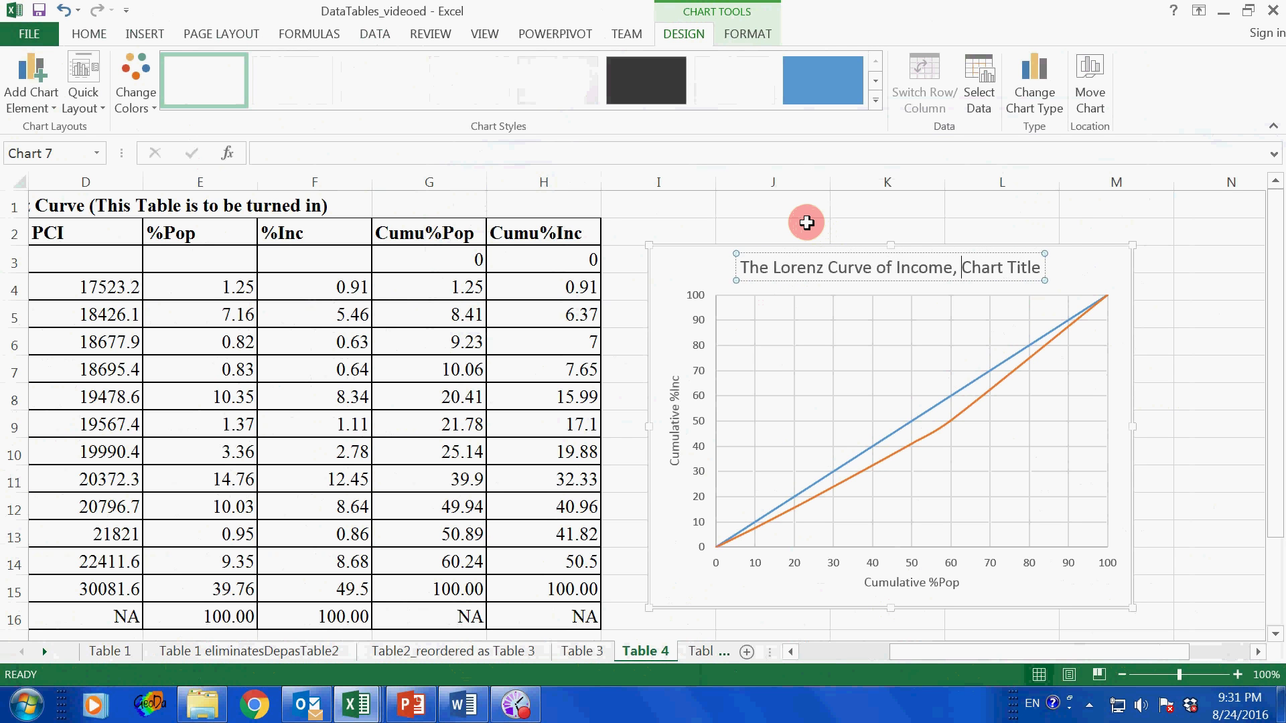
pyautogui.write(' Louis Me')
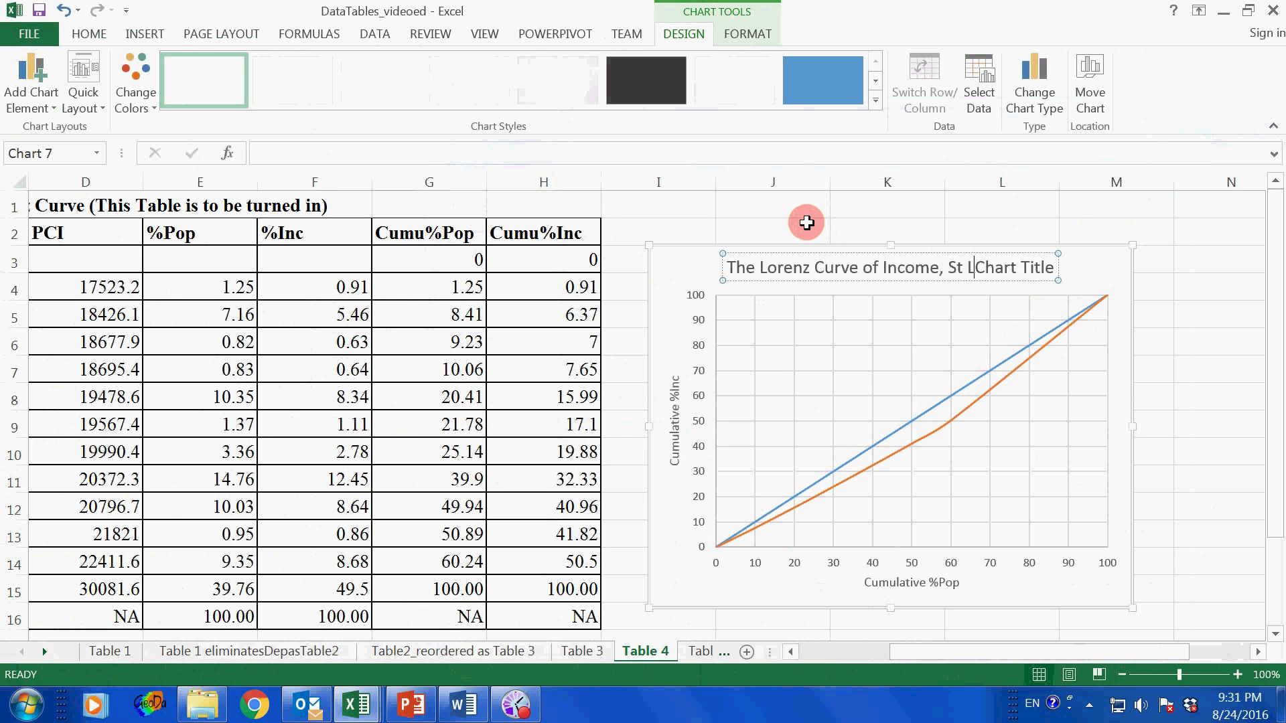
pyautogui.write('treo Area')
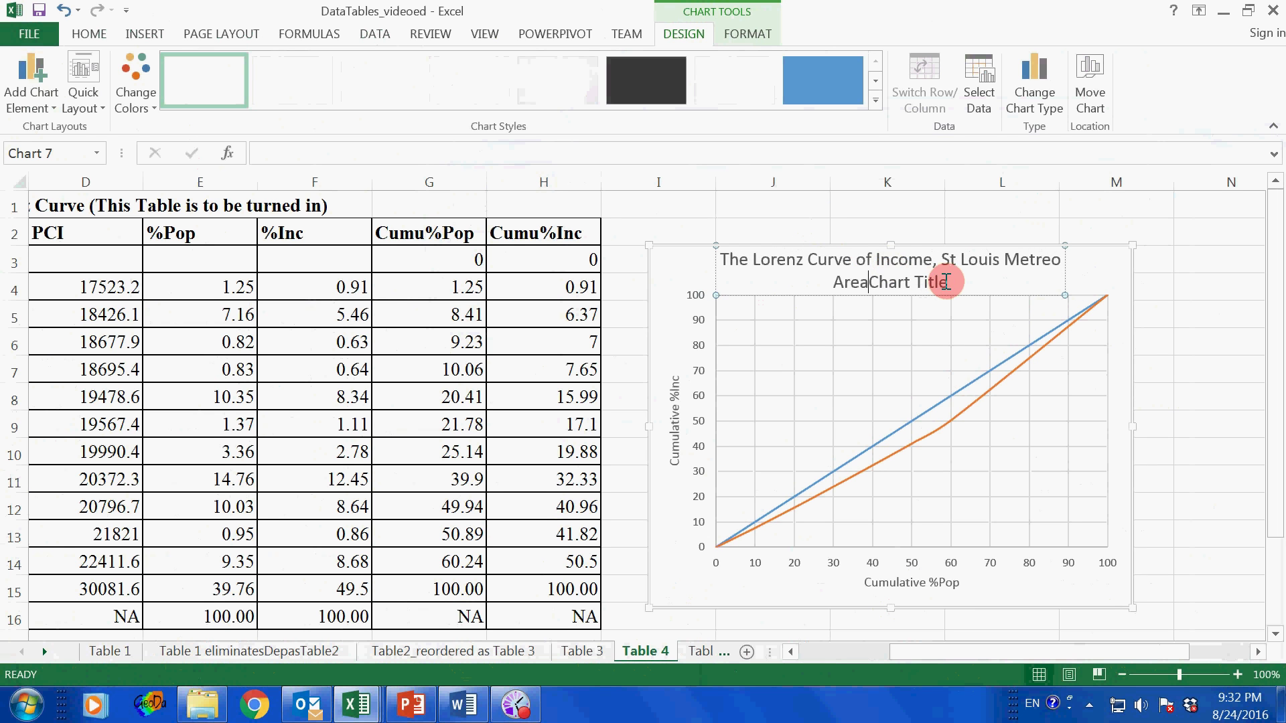
# Step: Delete the leftover "Chart Title" placeholder text from the title and add a line break after "Area"
pyautogui.moveTo(946, 282); pyautogui.dragTo(880, 286)
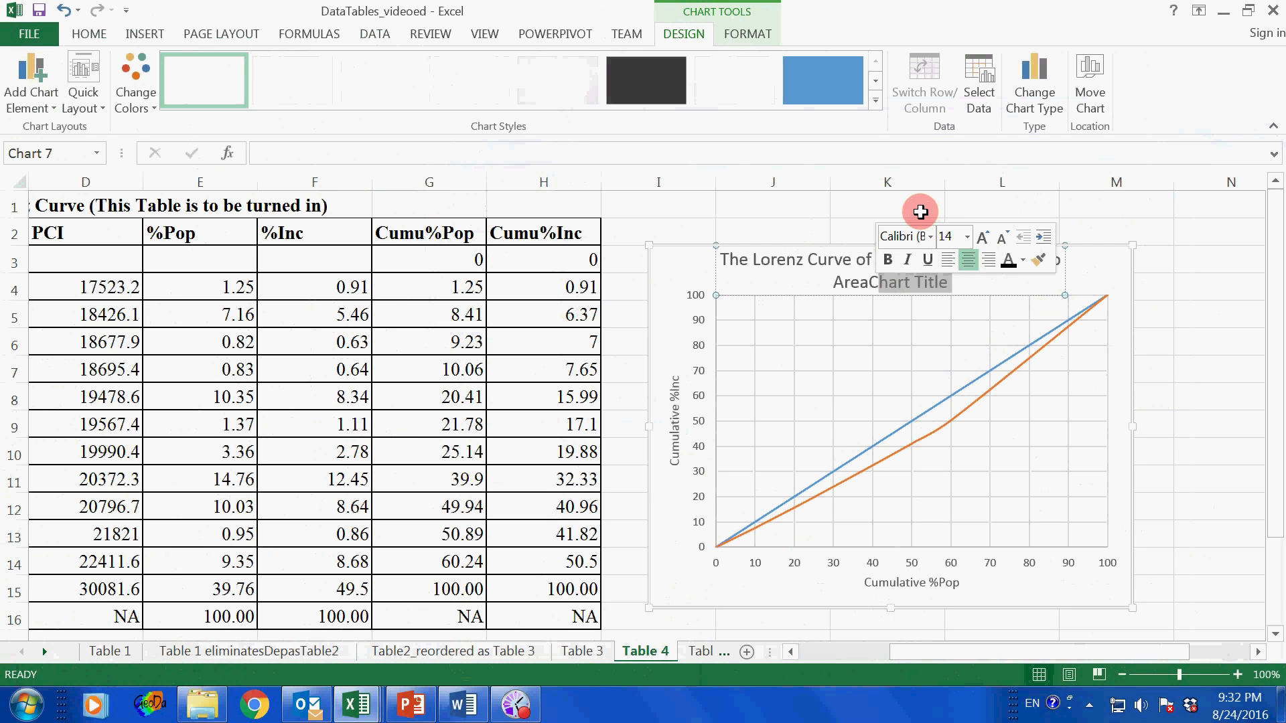
pyautogui.press('BackSpace')
pyautogui.press('BackSpace')
pyautogui.press('Return')
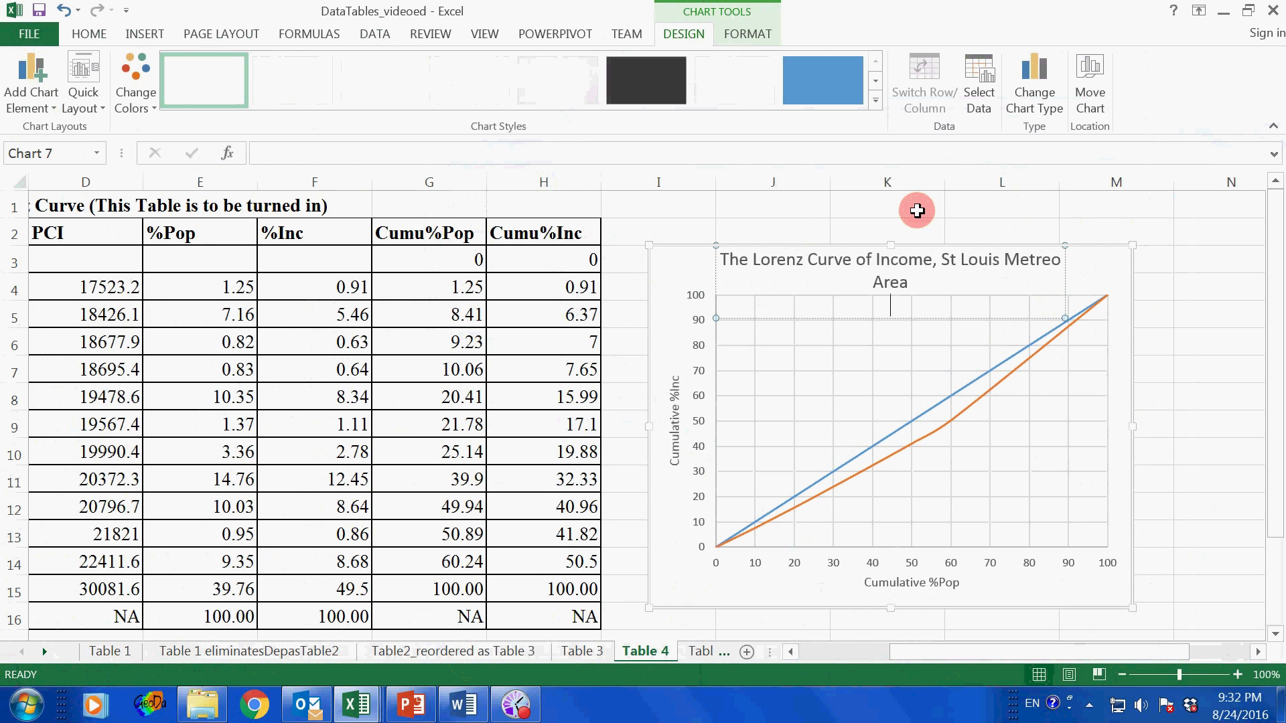
pyautogui.click(815, 369)
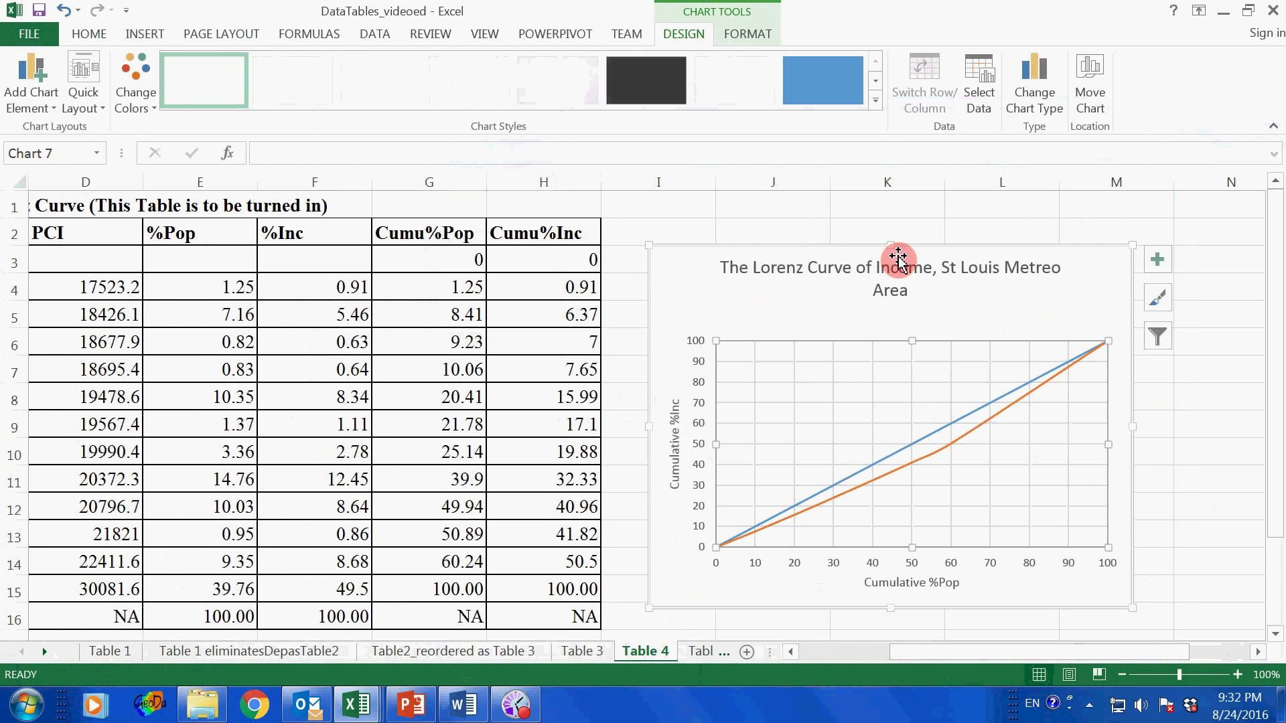
# Step: Reduce the chart title's font size to 11
pyautogui.click(874, 267)
pyautogui.click(99, 32)
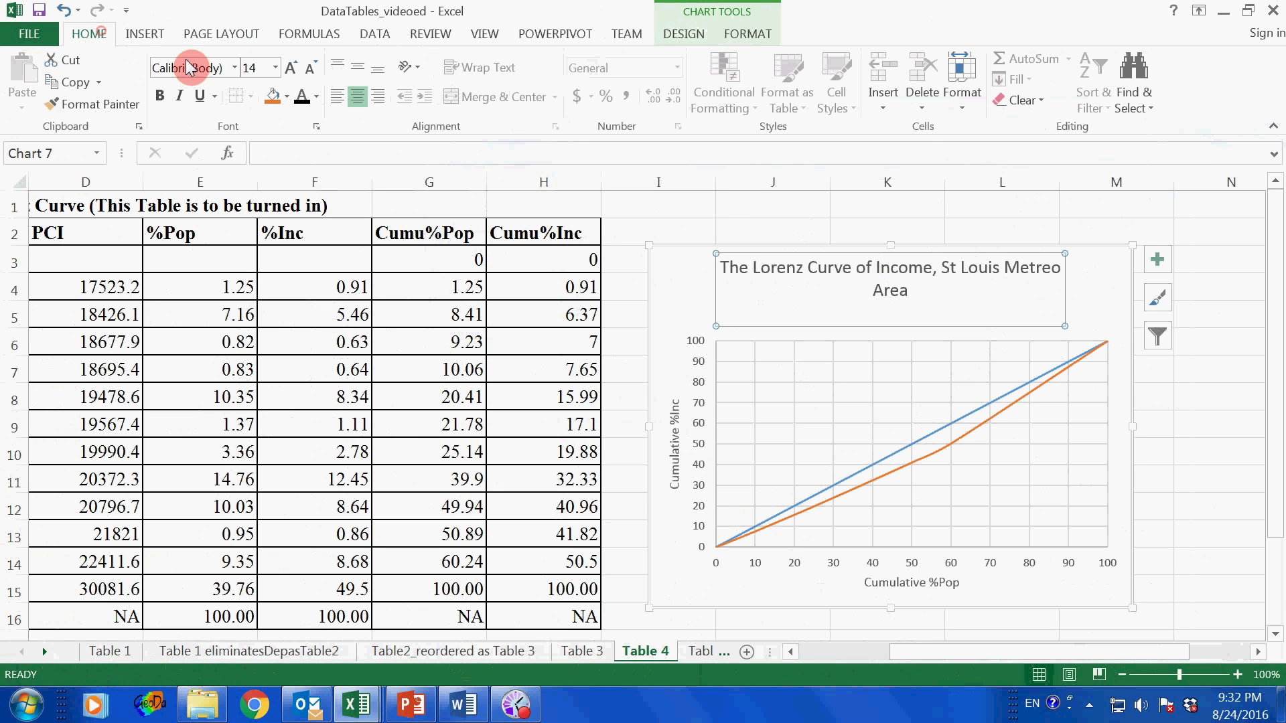
pyautogui.doubleClick(308, 70)
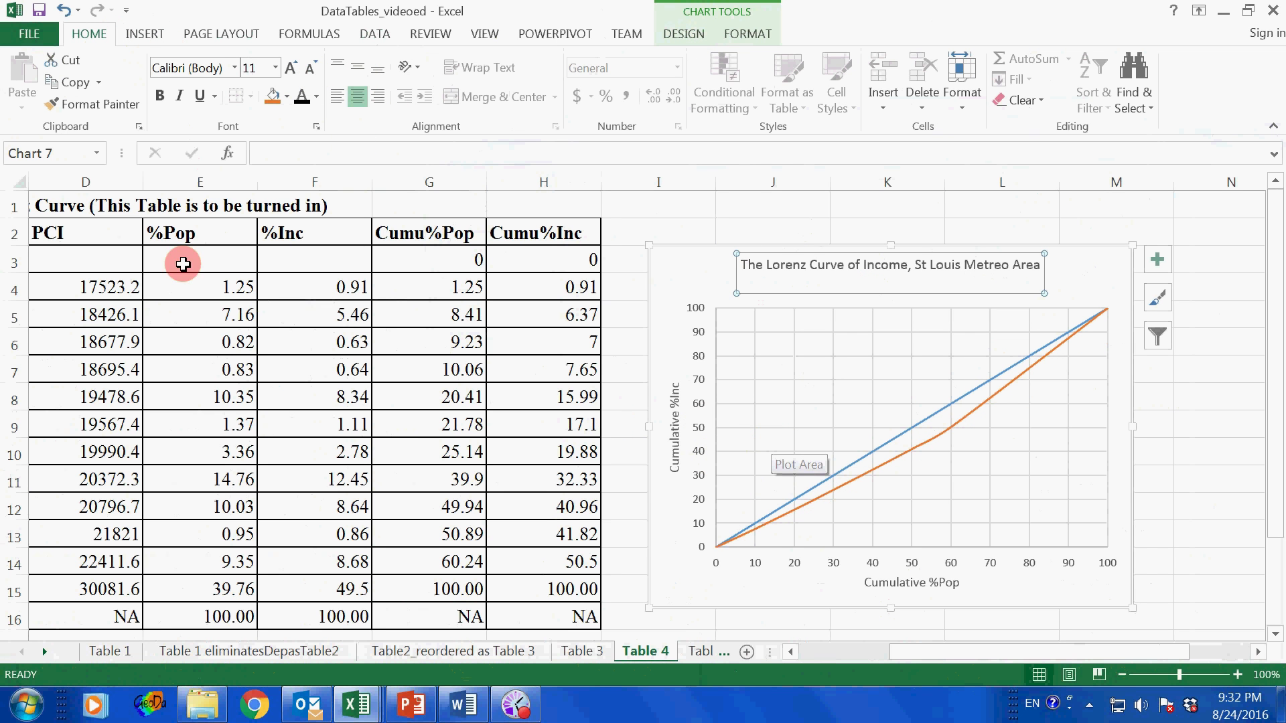
# Step: Add a legend below the chart and move it inside the plot area, near the upper-left corner above the curves
pyautogui.click(773, 365)
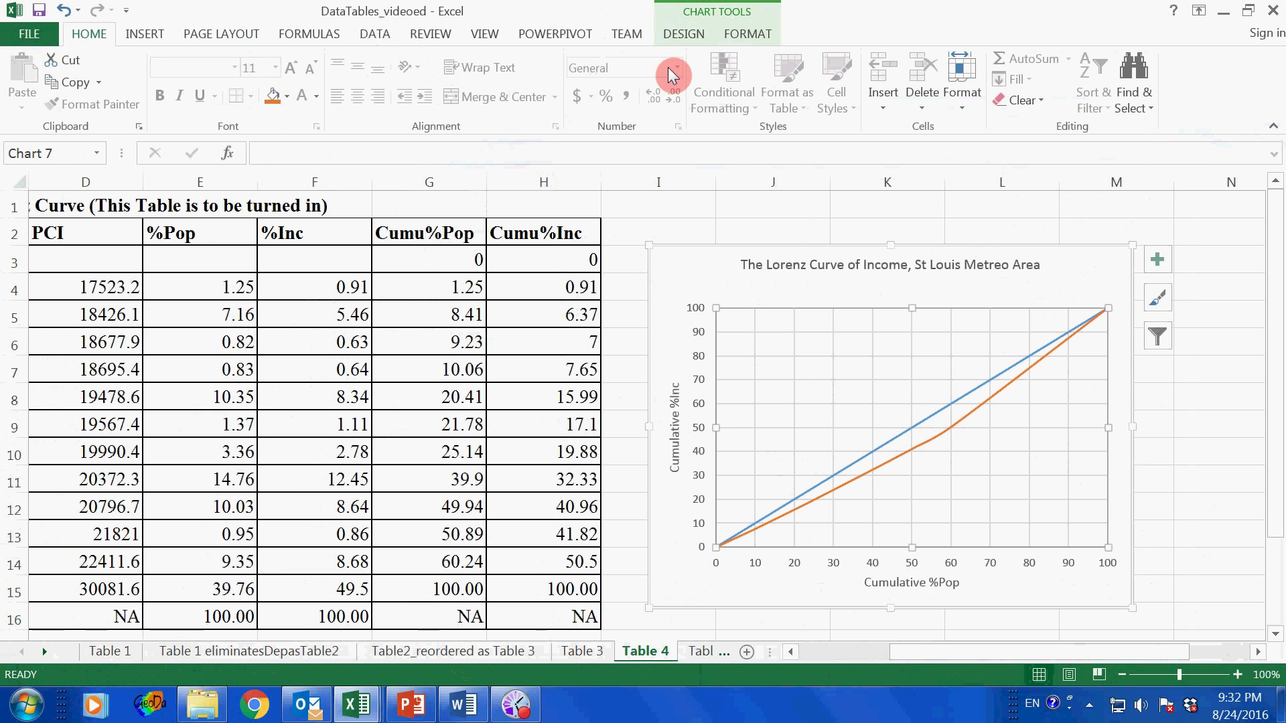
pyautogui.click(684, 33)
pyautogui.click(41, 106)
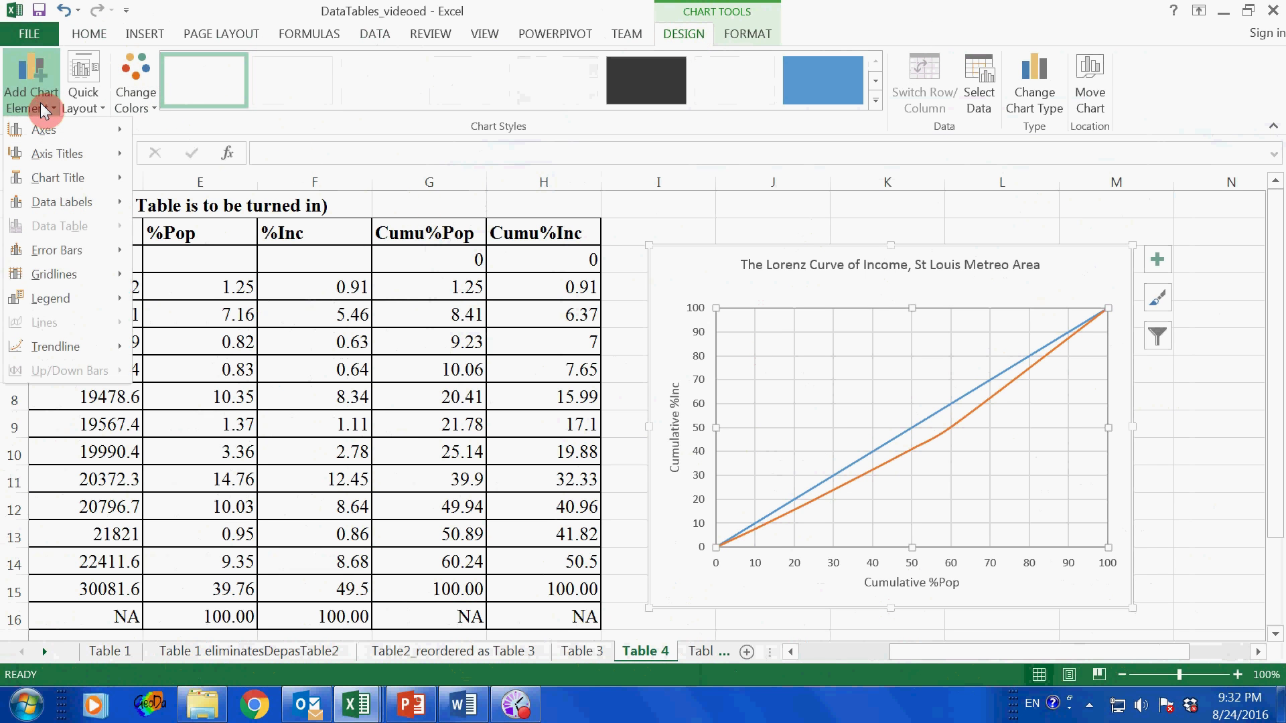
pyautogui.click(62, 282)
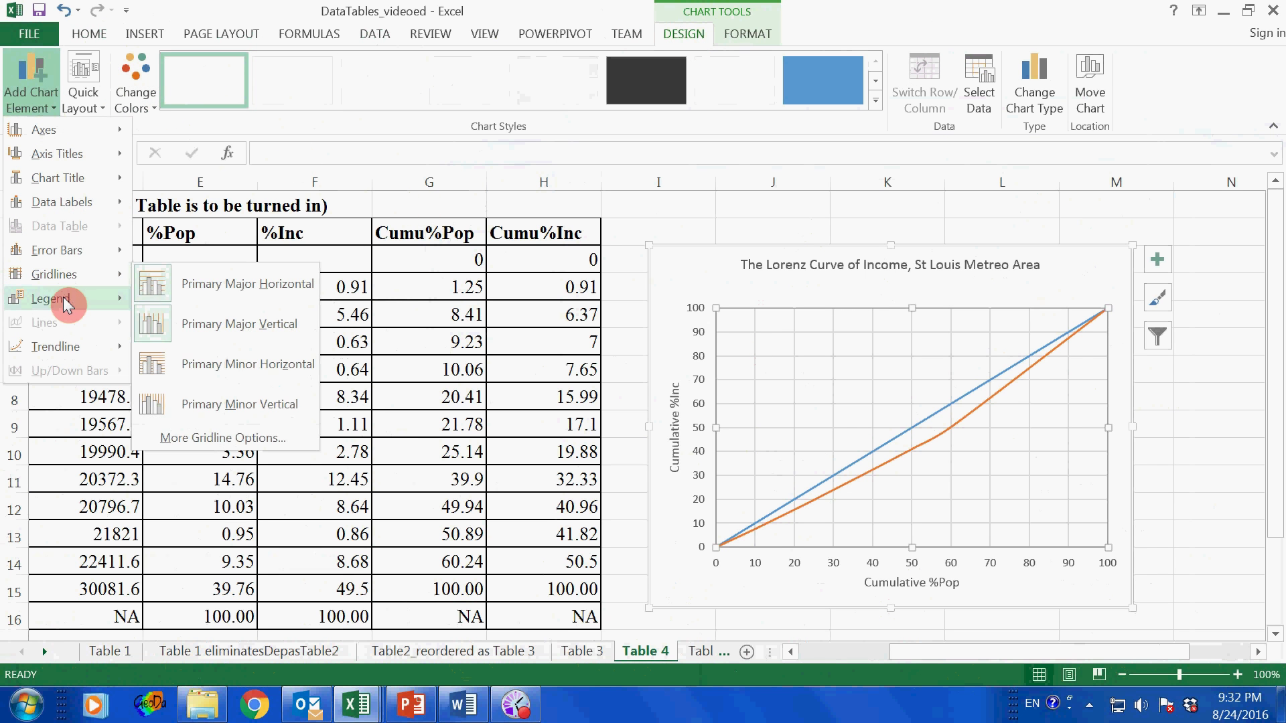
pyautogui.moveTo(62, 298)
pyautogui.click(111, 466)
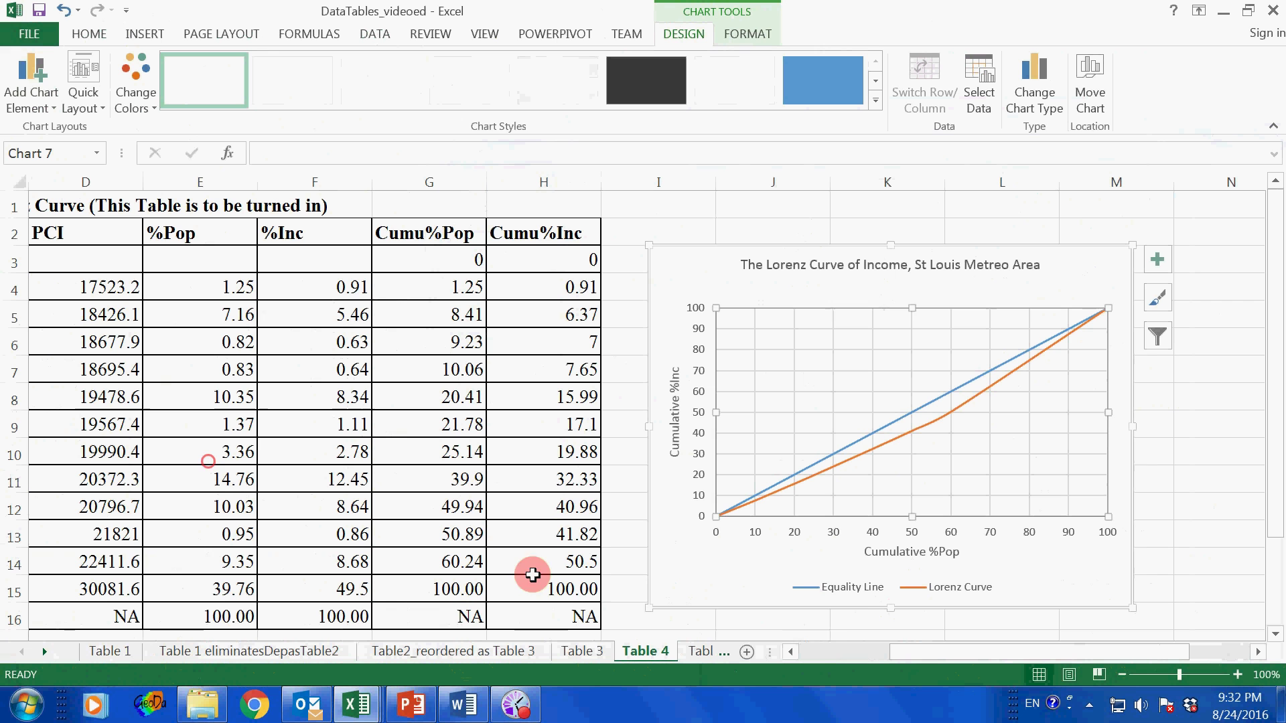
pyautogui.click(834, 593)
pyautogui.moveTo(823, 577); pyautogui.dragTo(778, 328)
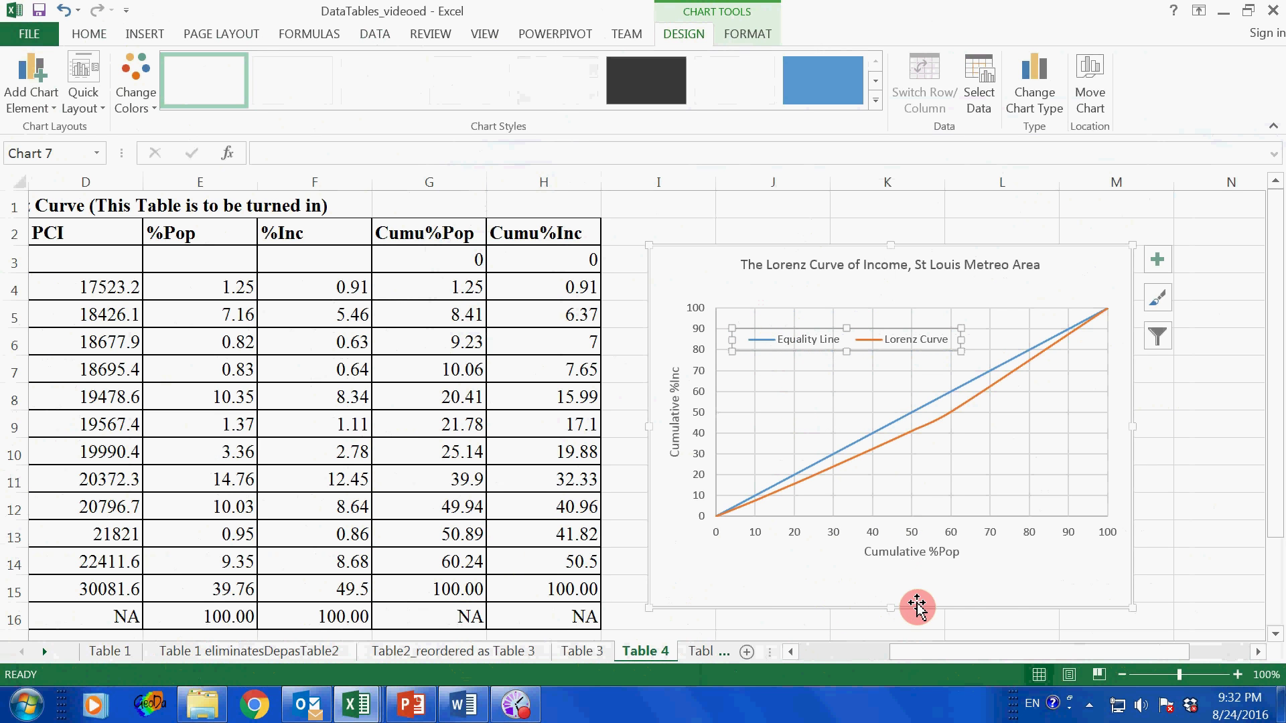
# Step: Enlarge the chart's plot area downward to just above the horizontal axis title and upward to just below the chart title
pyautogui.click(902, 492)
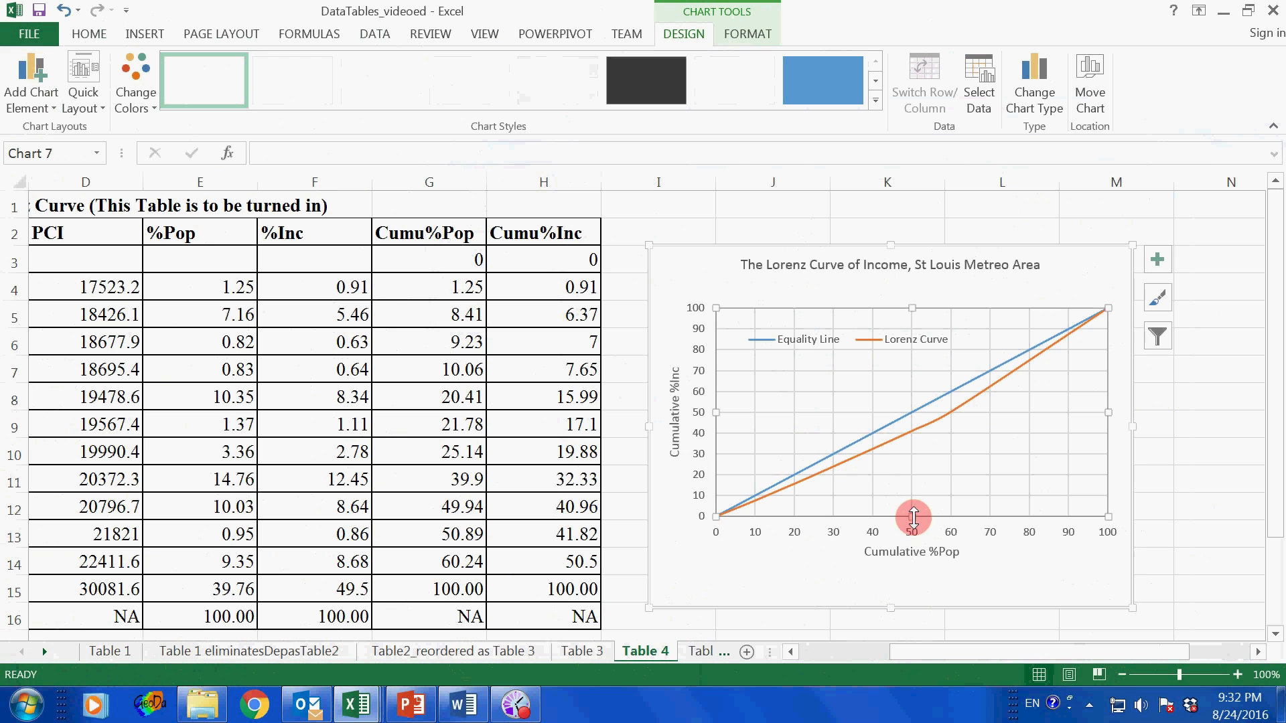
pyautogui.moveTo(912, 517); pyautogui.dragTo(910, 571)
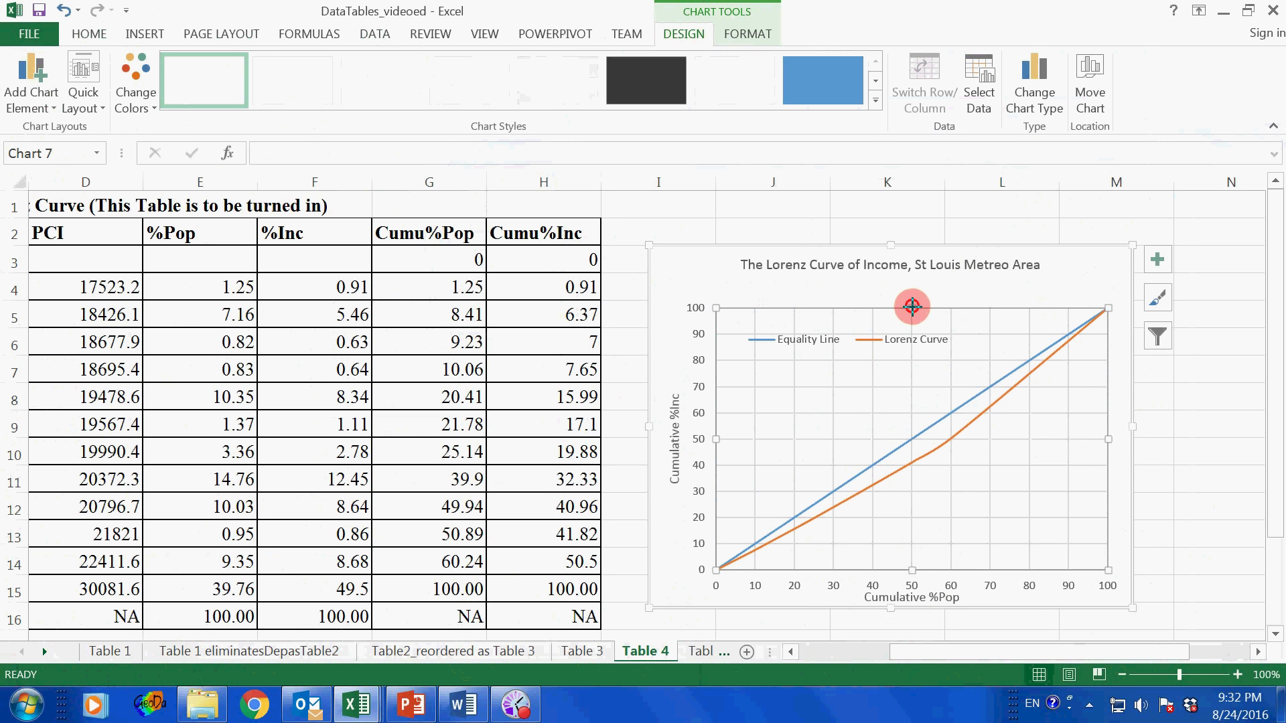
pyautogui.moveTo(911, 307); pyautogui.dragTo(906, 287)
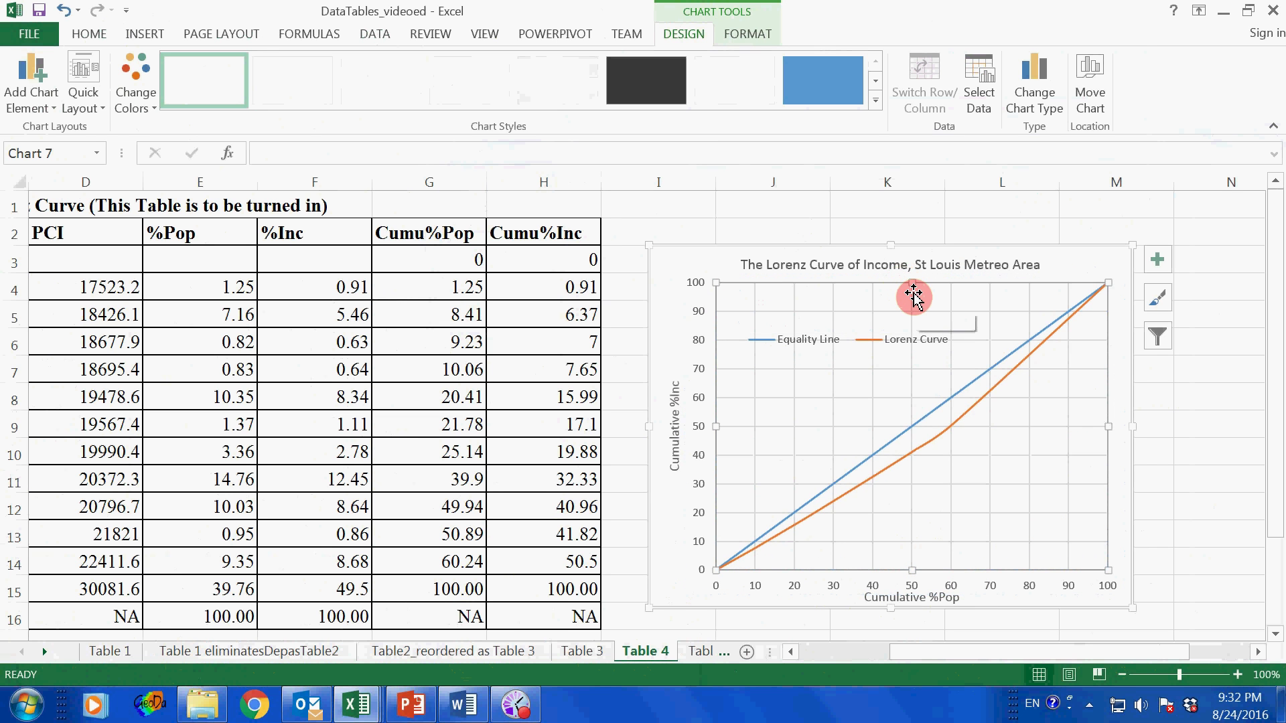
pyautogui.click(1162, 561)
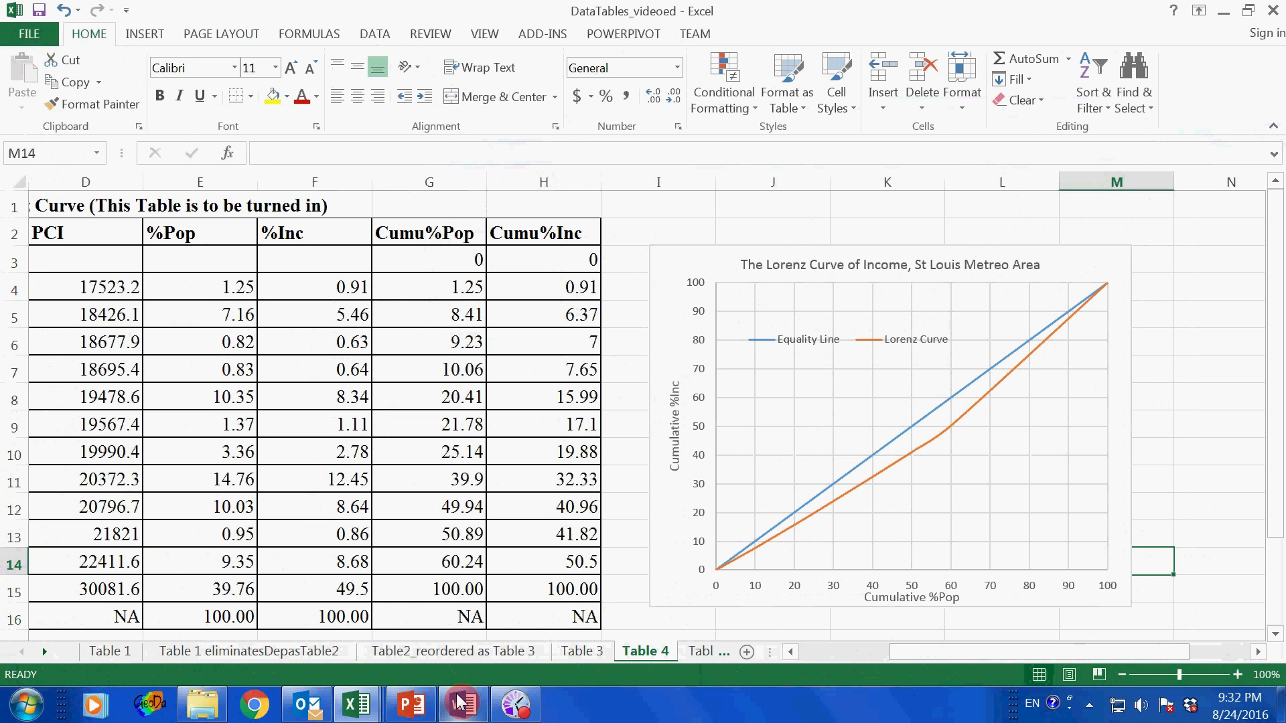
# Step: Switch to PowerPoint and present slide 3 with the shaded Lorenz curve, starting the slide show from that slide
pyautogui.click(412, 713)
pyautogui.click(81, 462)
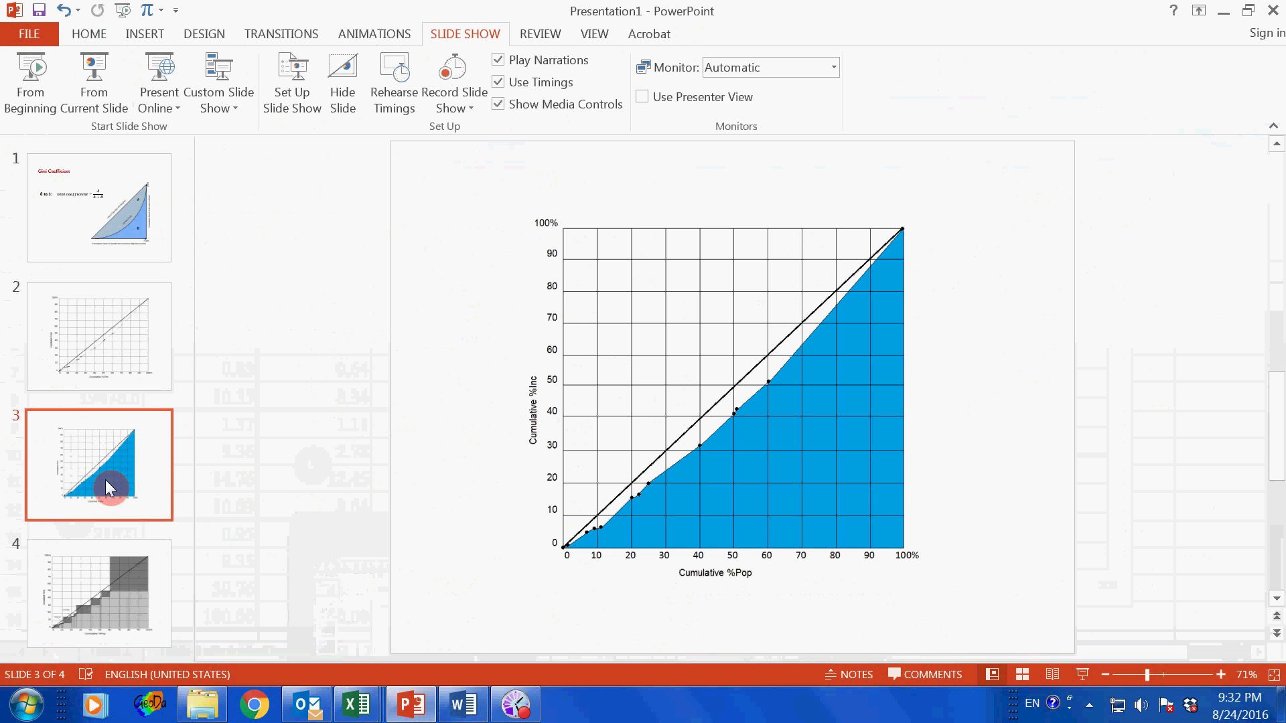
pyautogui.click(103, 80)
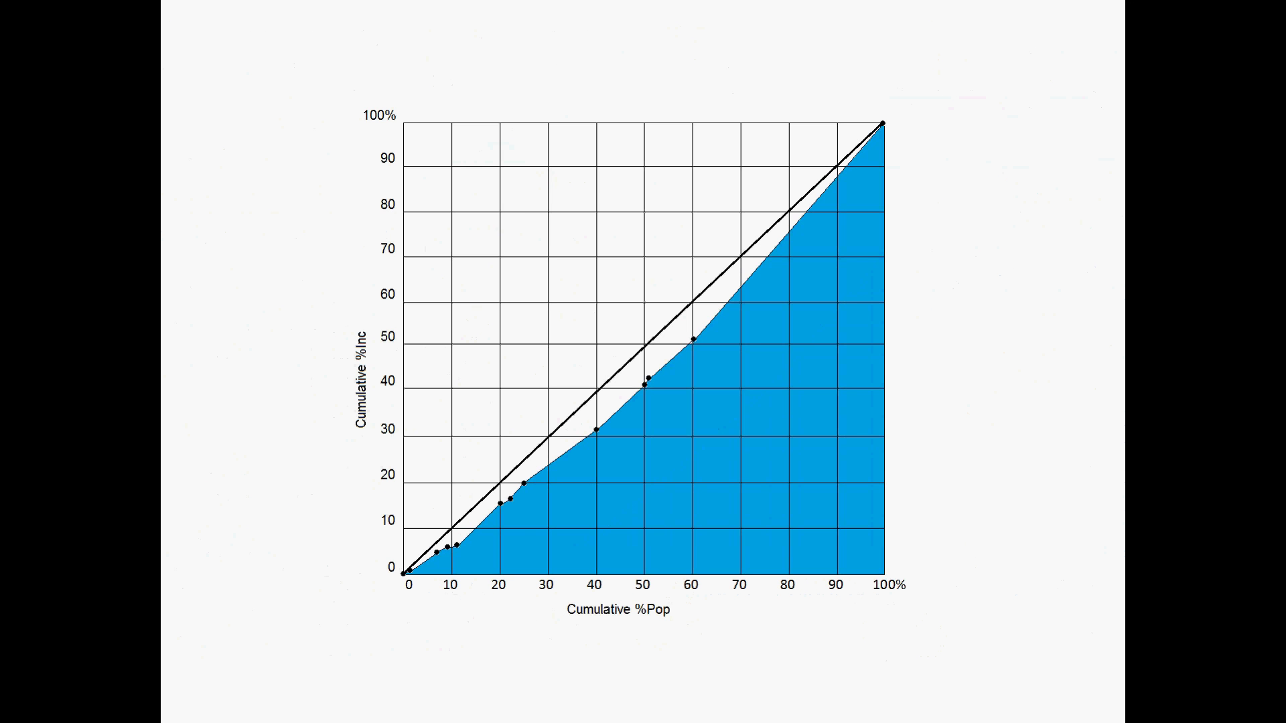
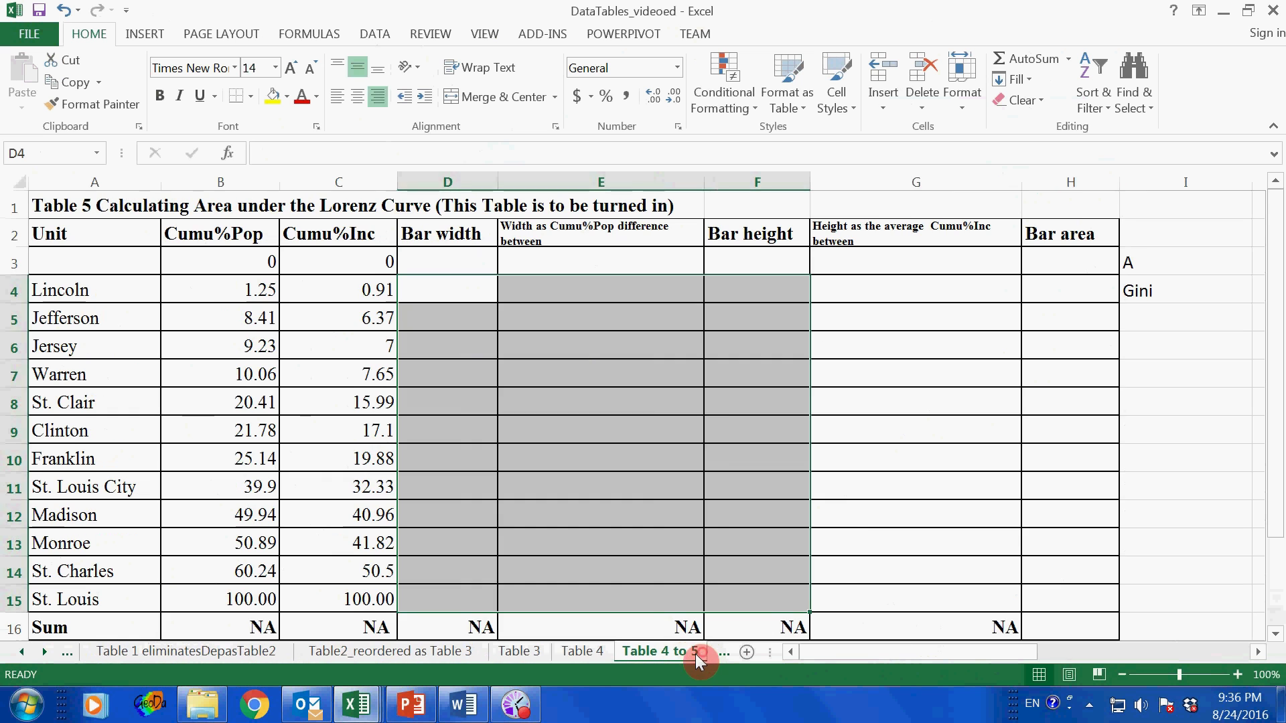
pyautogui.click(864, 540)
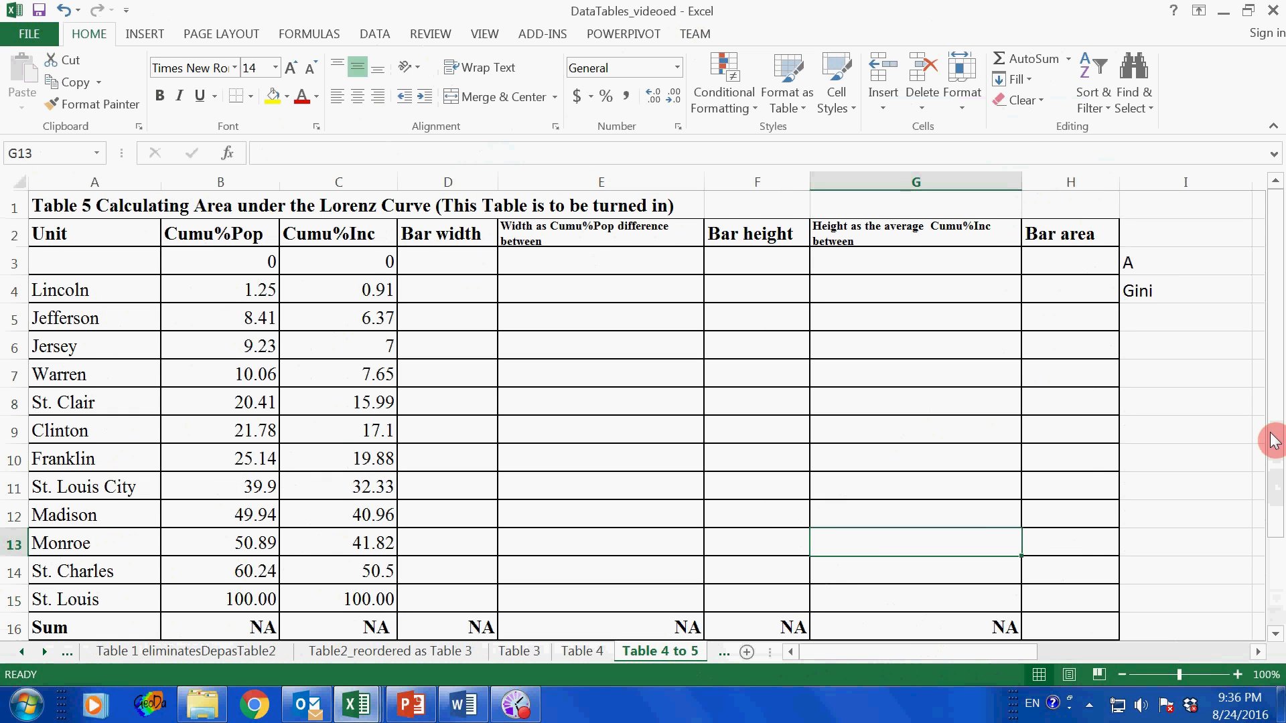
pyautogui.moveTo(1271, 429); pyautogui.dragTo(1270, 430)
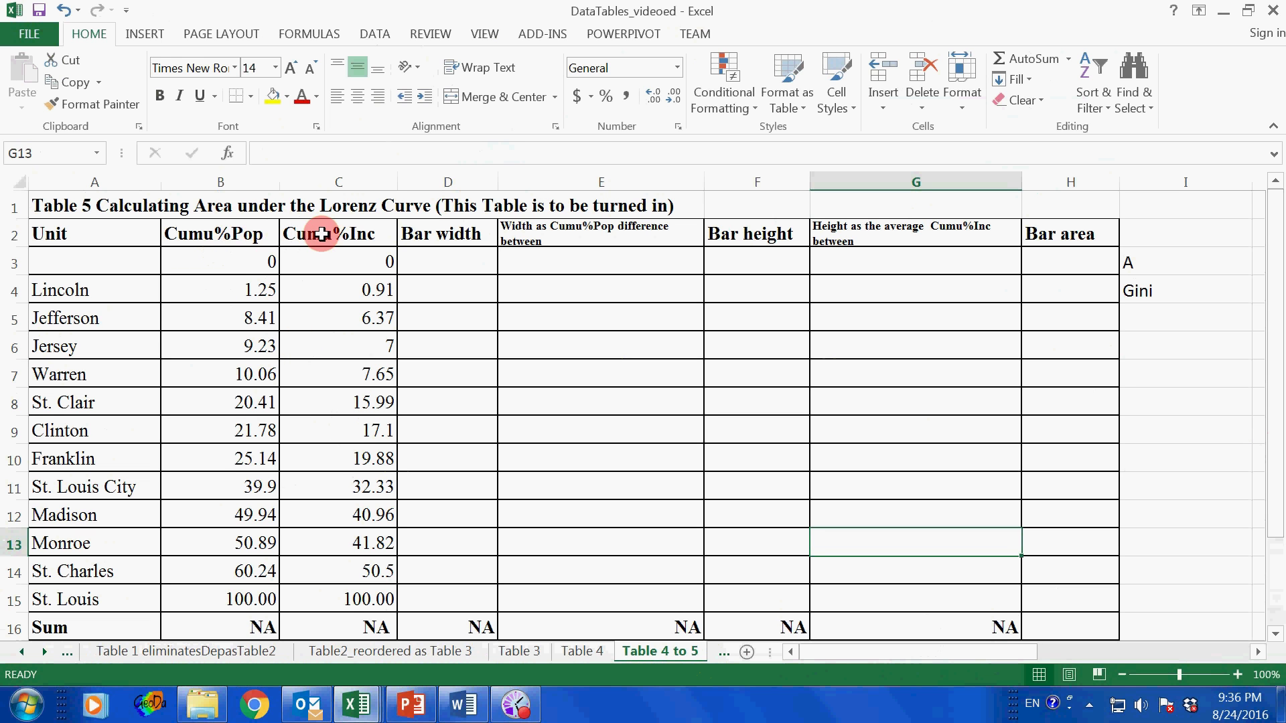
# Step: Enter the bar width formula +b4-b3 for Lincoln in cell D4 of the Table 4 to 5 sheet
pyautogui.click(442, 295)
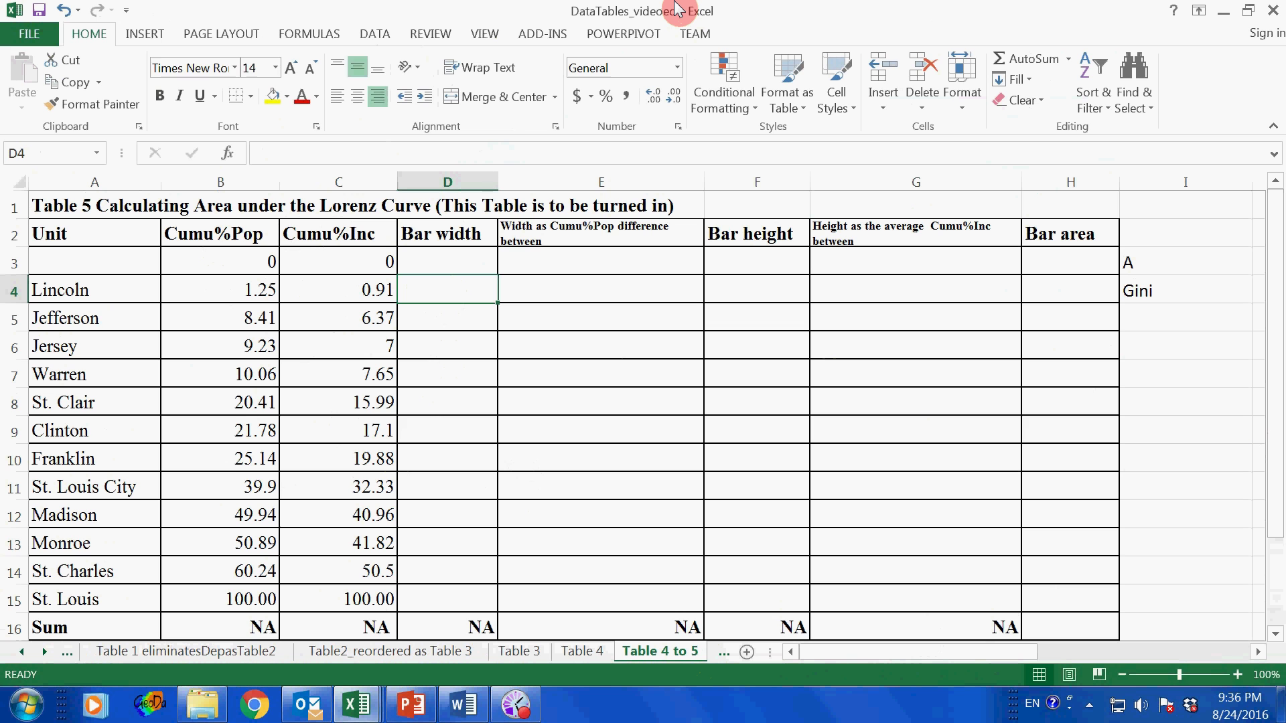
pyautogui.write('+')
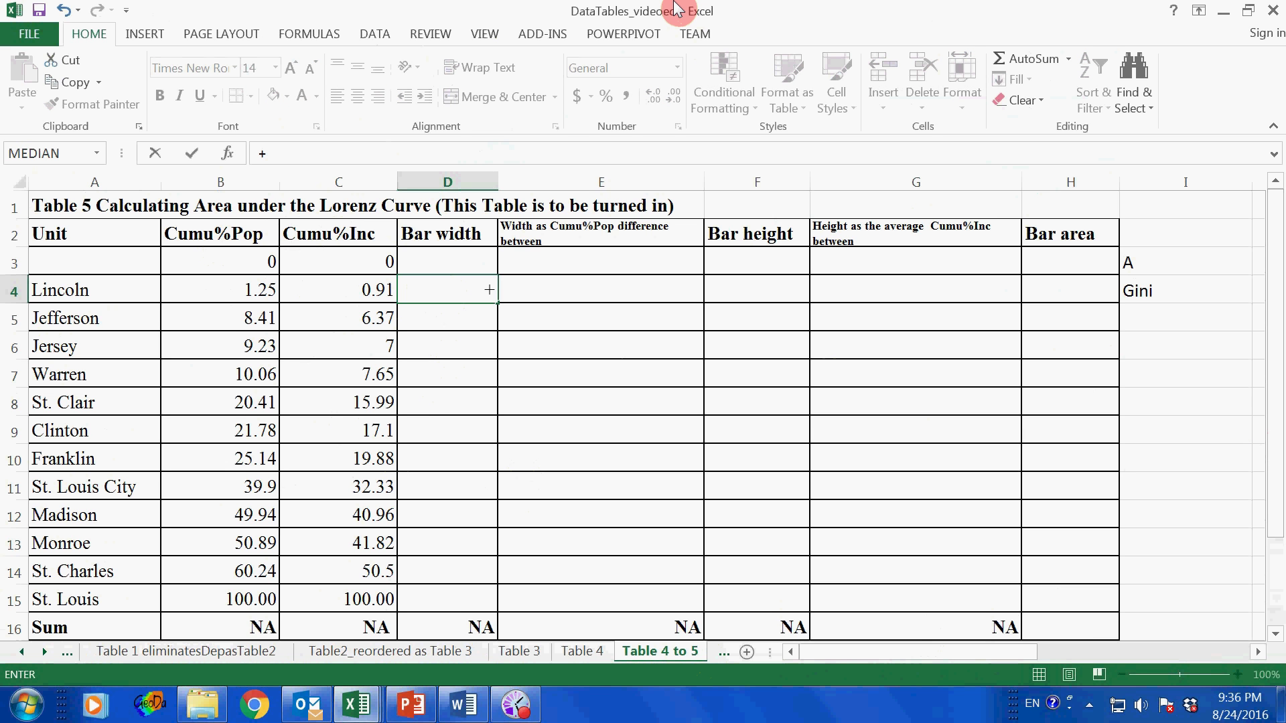
pyautogui.write('b')
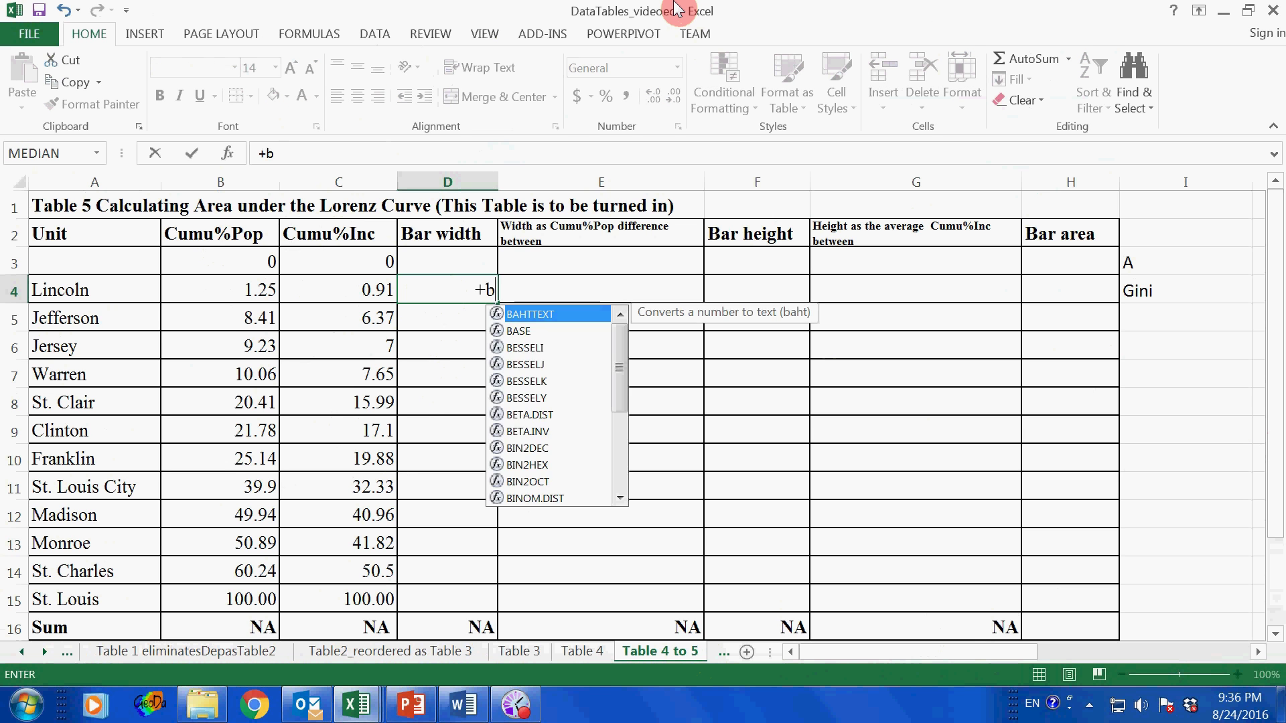
pyautogui.write('4-')
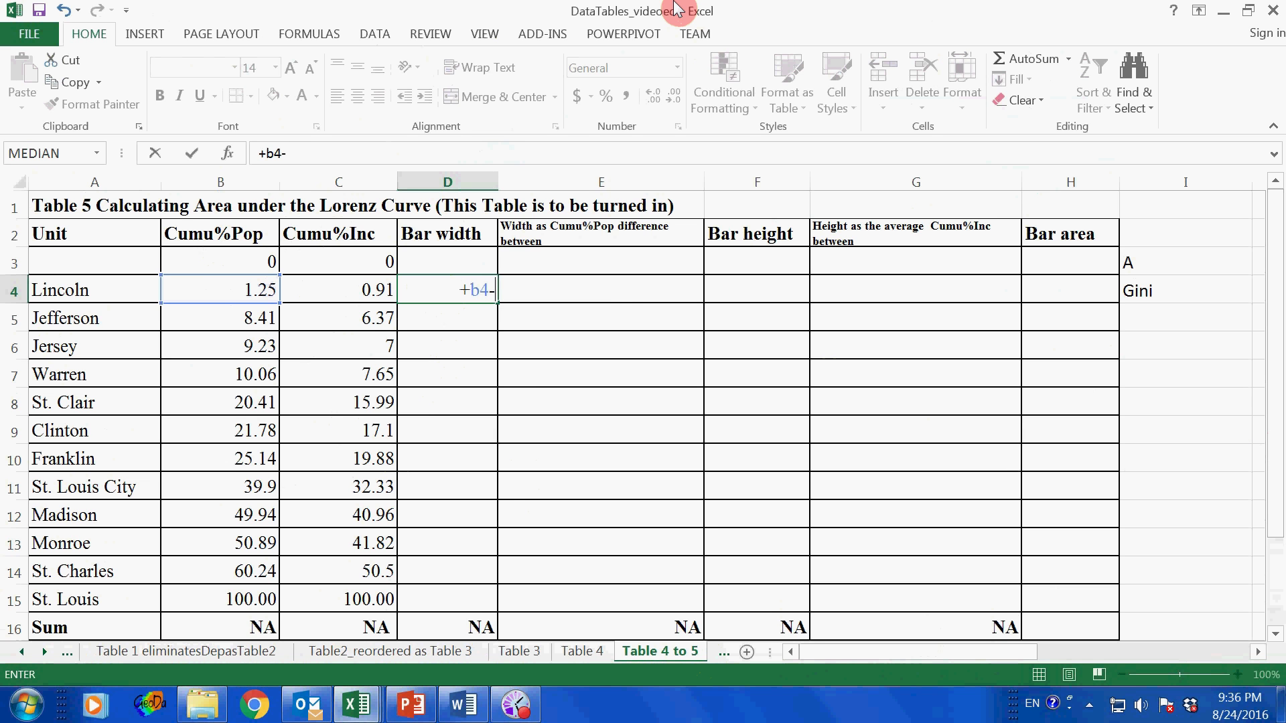
pyautogui.write('b3')
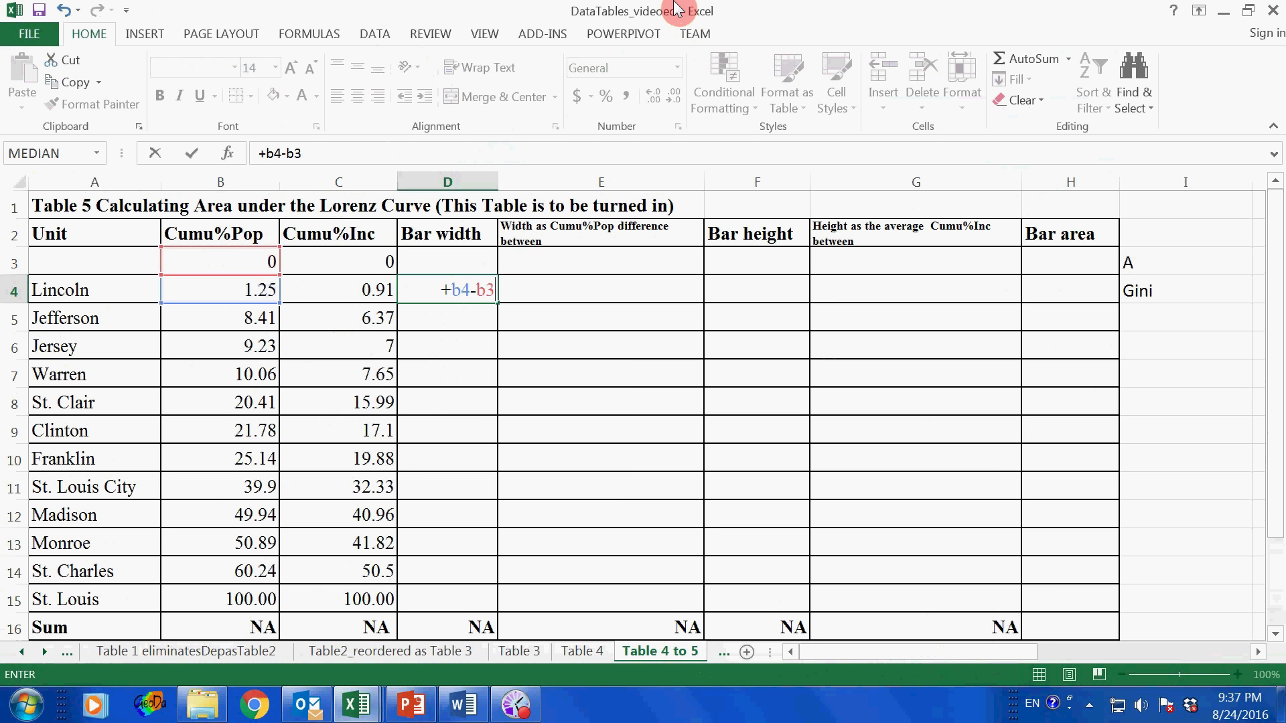
pyautogui.press('Return')
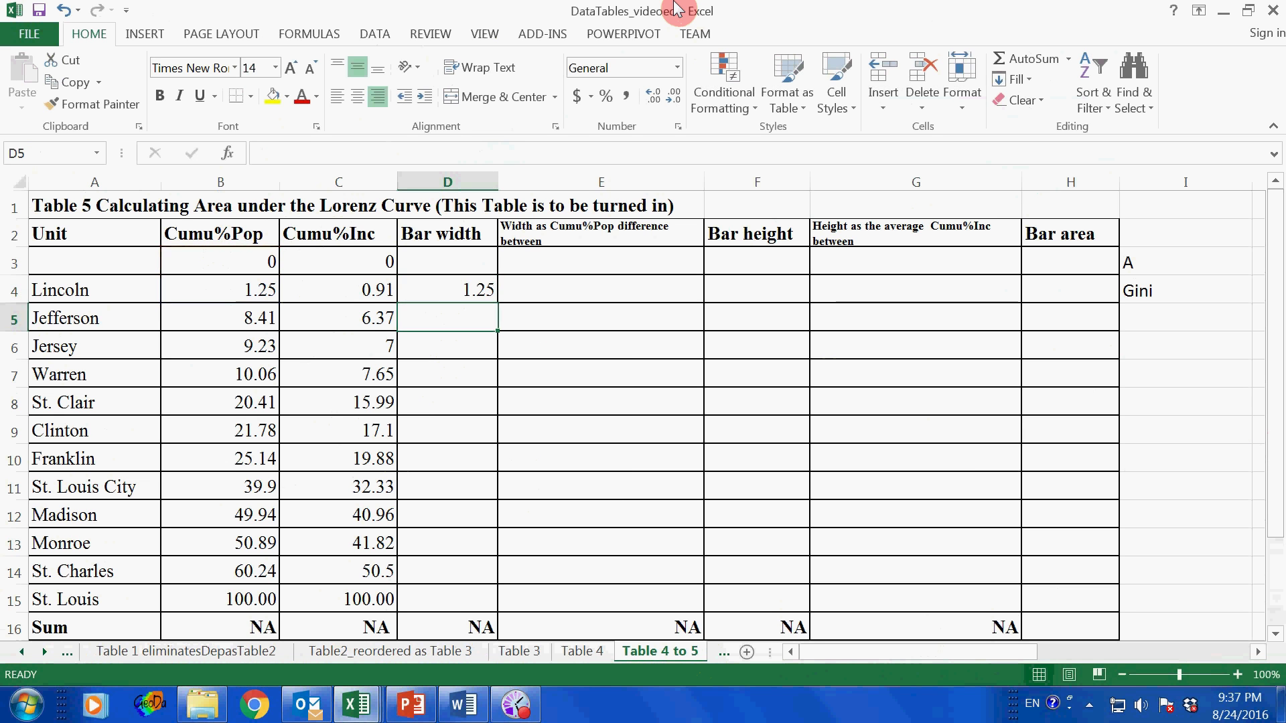
# Step: Copy the bar width formula from D4 to cells D5:D15, covering Jefferson through St. Louis
pyautogui.press('Up')
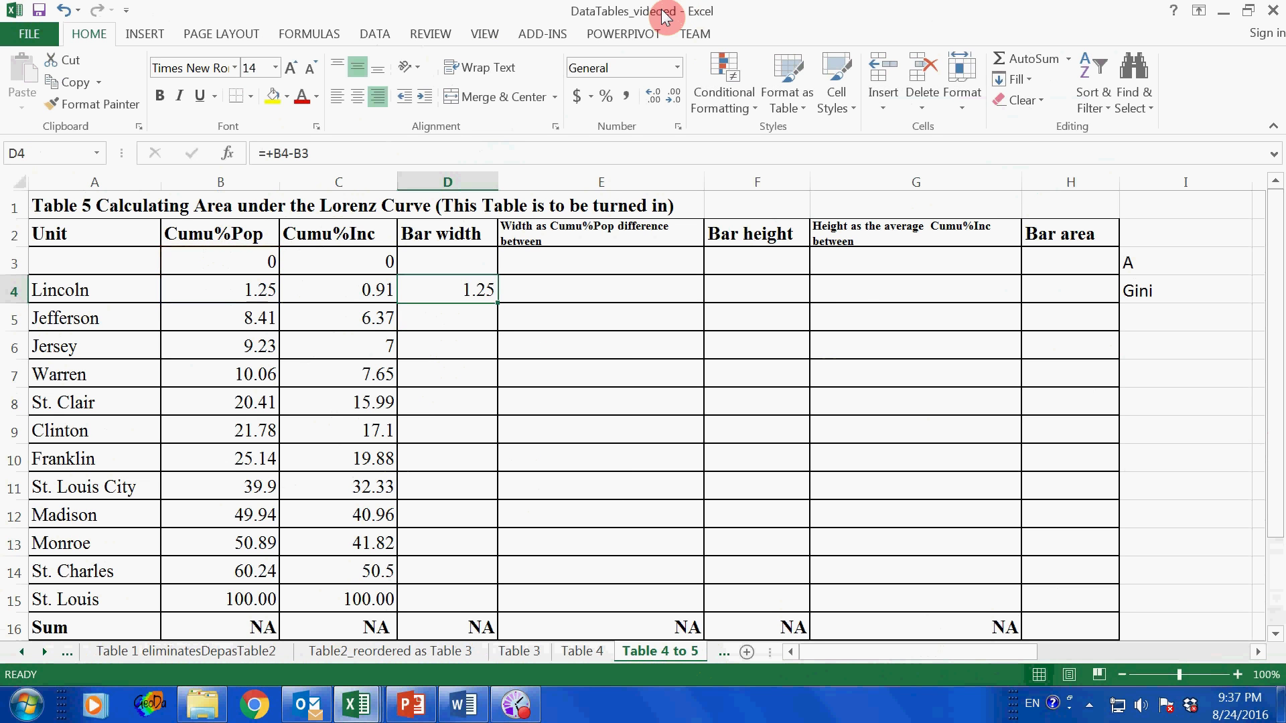
pyautogui.click(70, 83)
pyautogui.moveTo(436, 328); pyautogui.dragTo(441, 598)
pyautogui.click(22, 74)
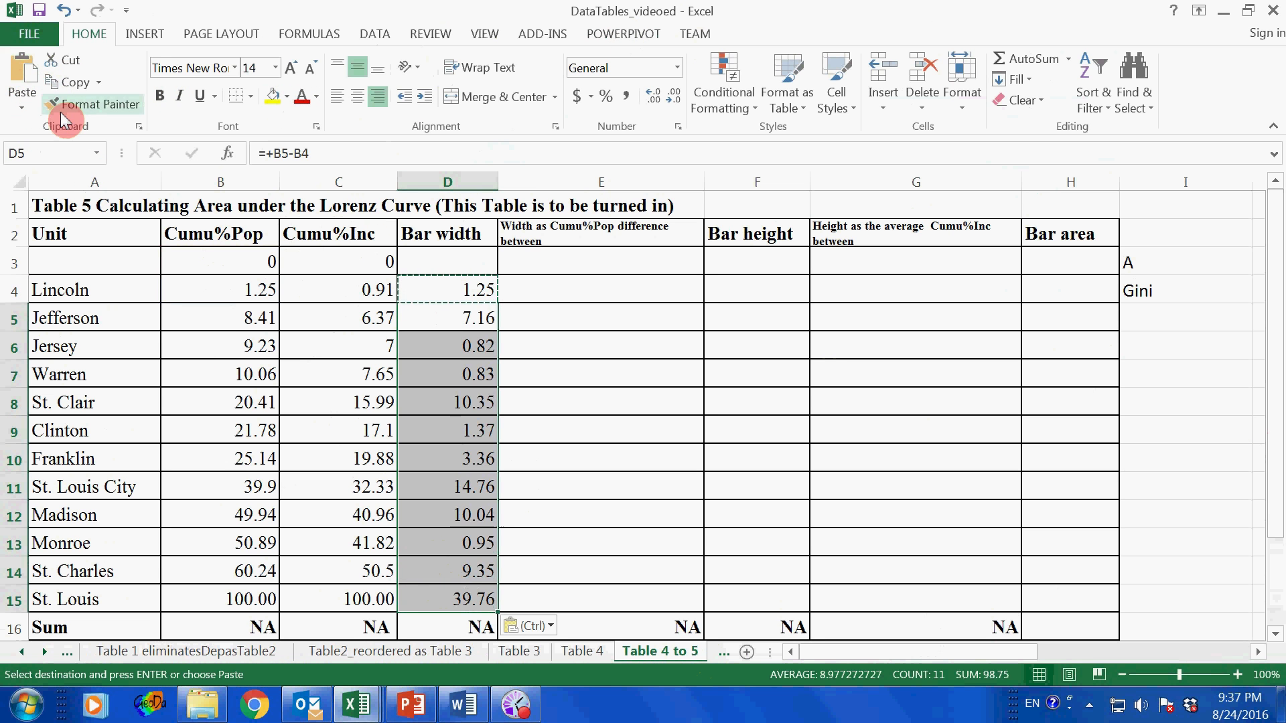
# Step: Enter the bar height formula +(c4+c3/2 in cell F4 for Lincoln and accept the suggested correction +(c4+c3/2)
pyautogui.click(754, 290)
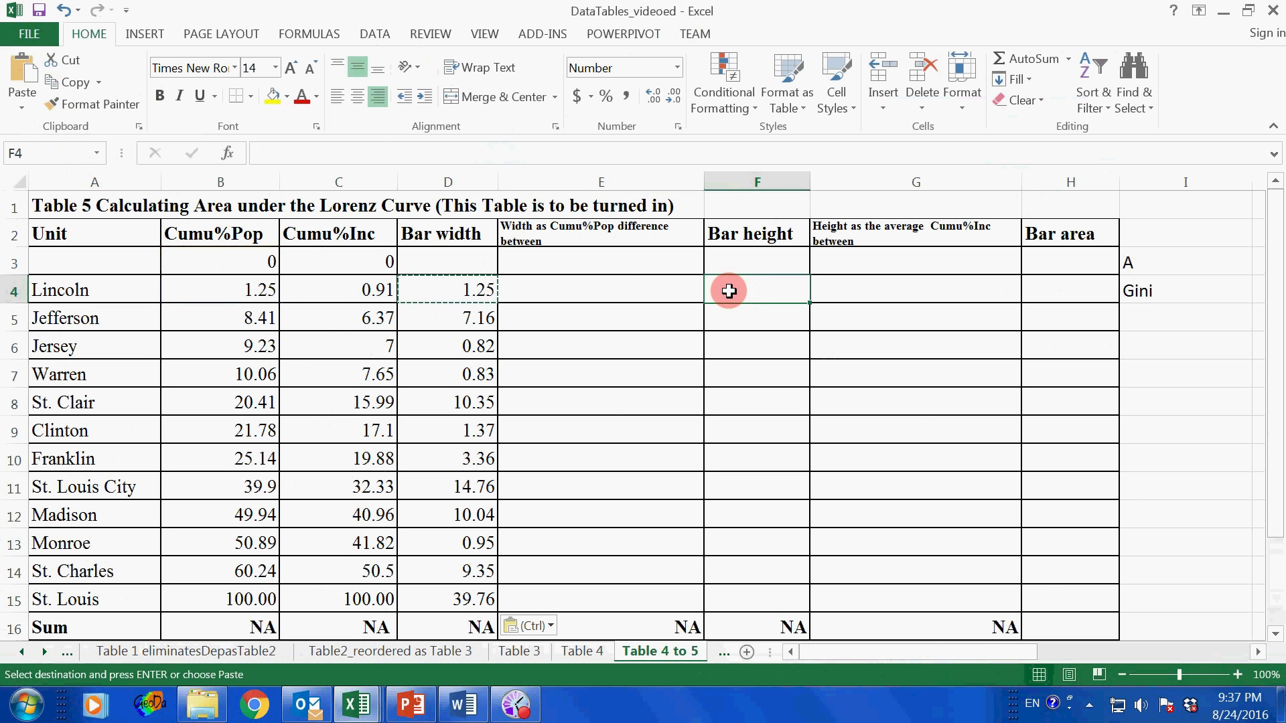
pyautogui.write('+')
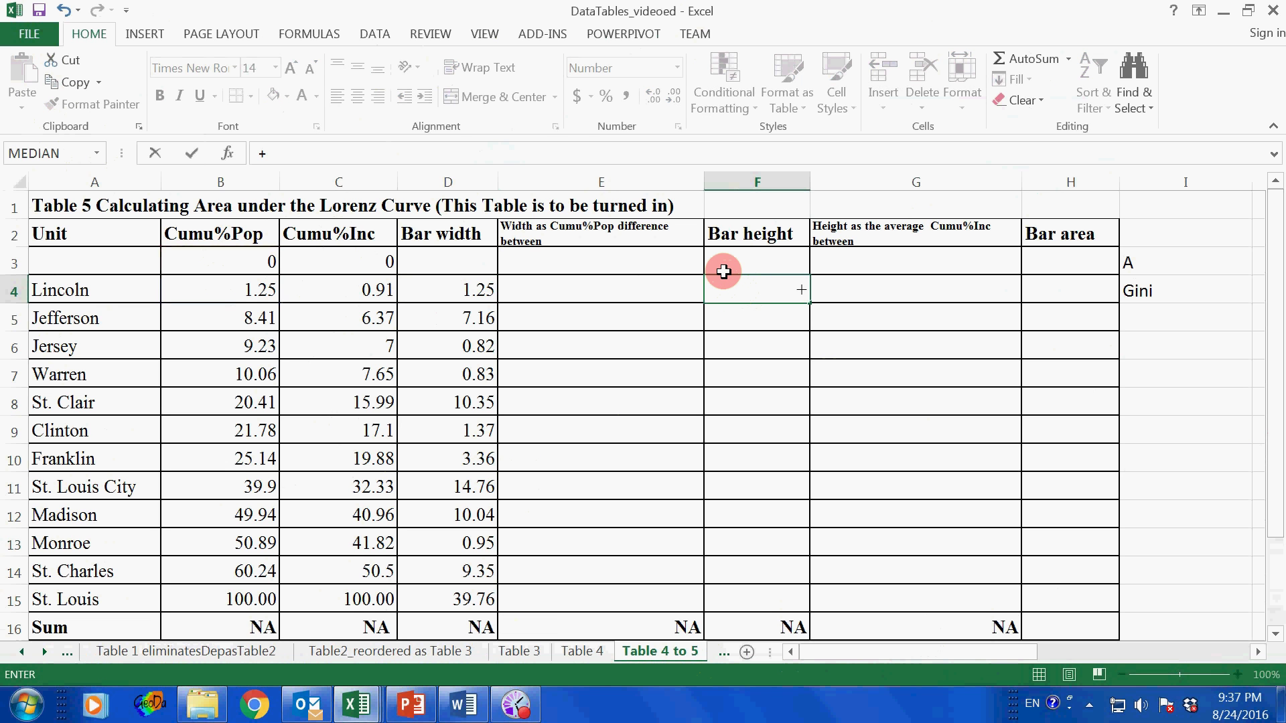
pyautogui.write('(')
pyautogui.write('c')
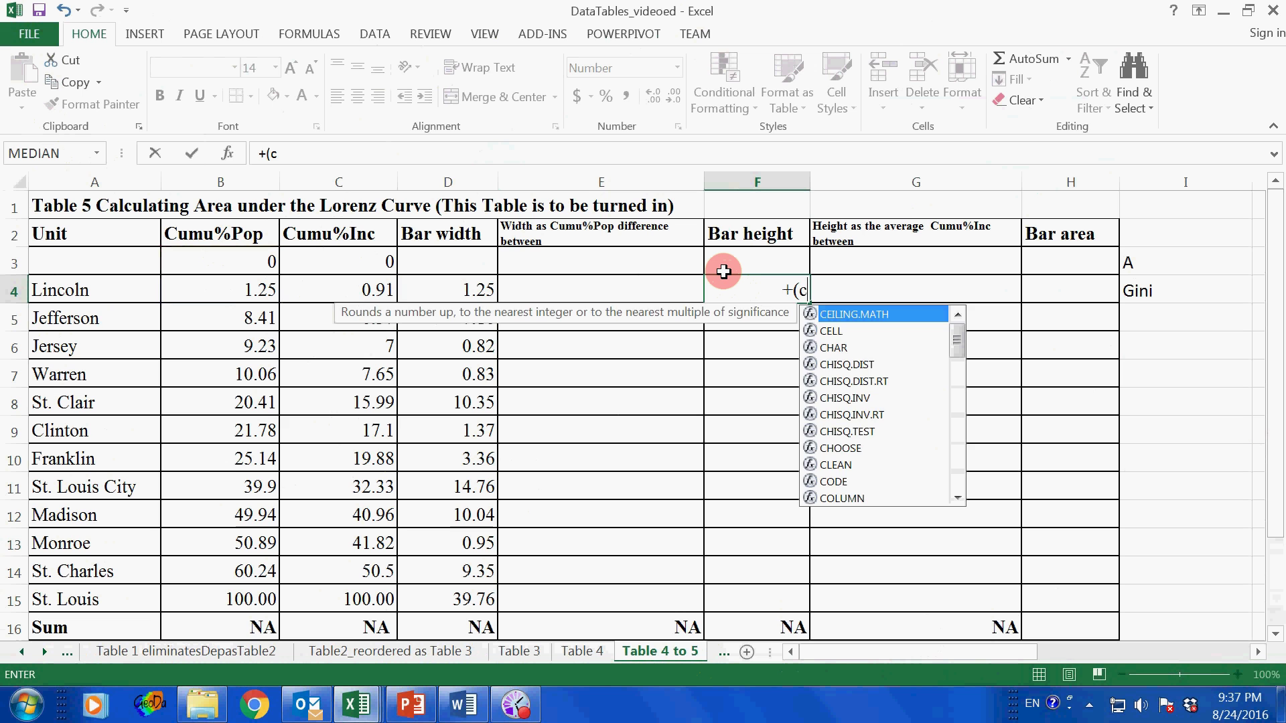
pyautogui.write('4')
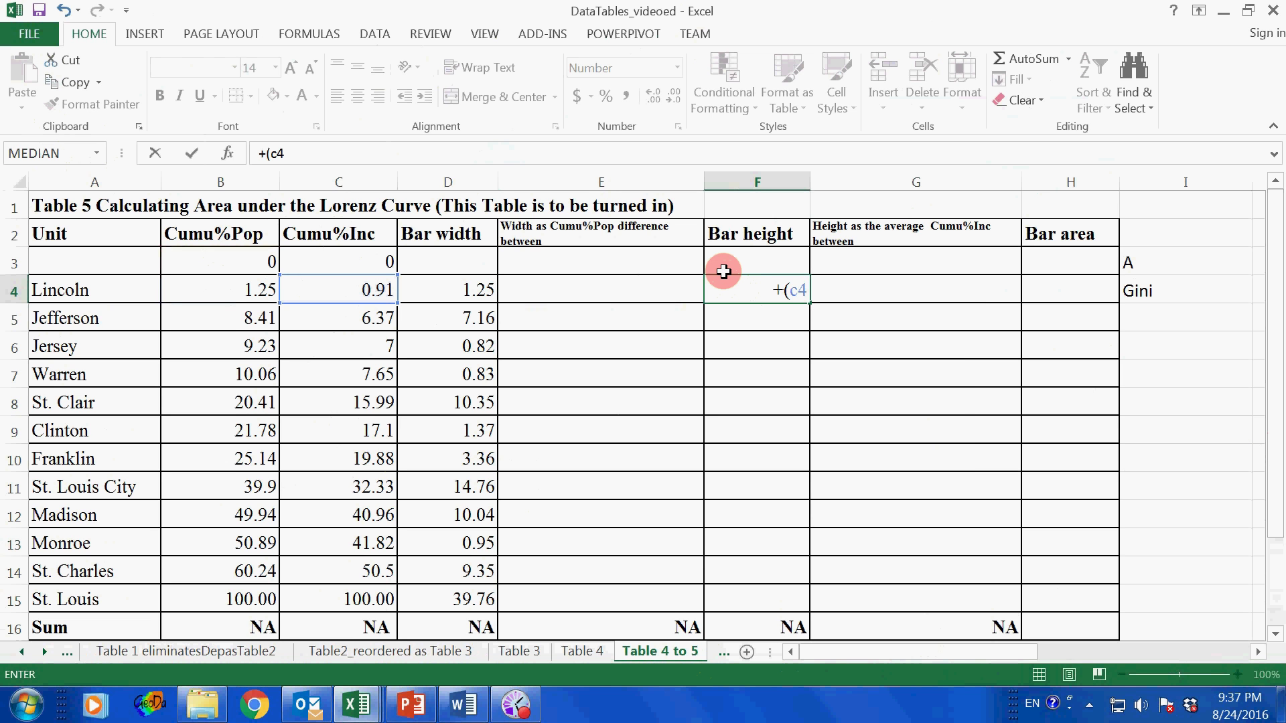
pyautogui.write('+c')
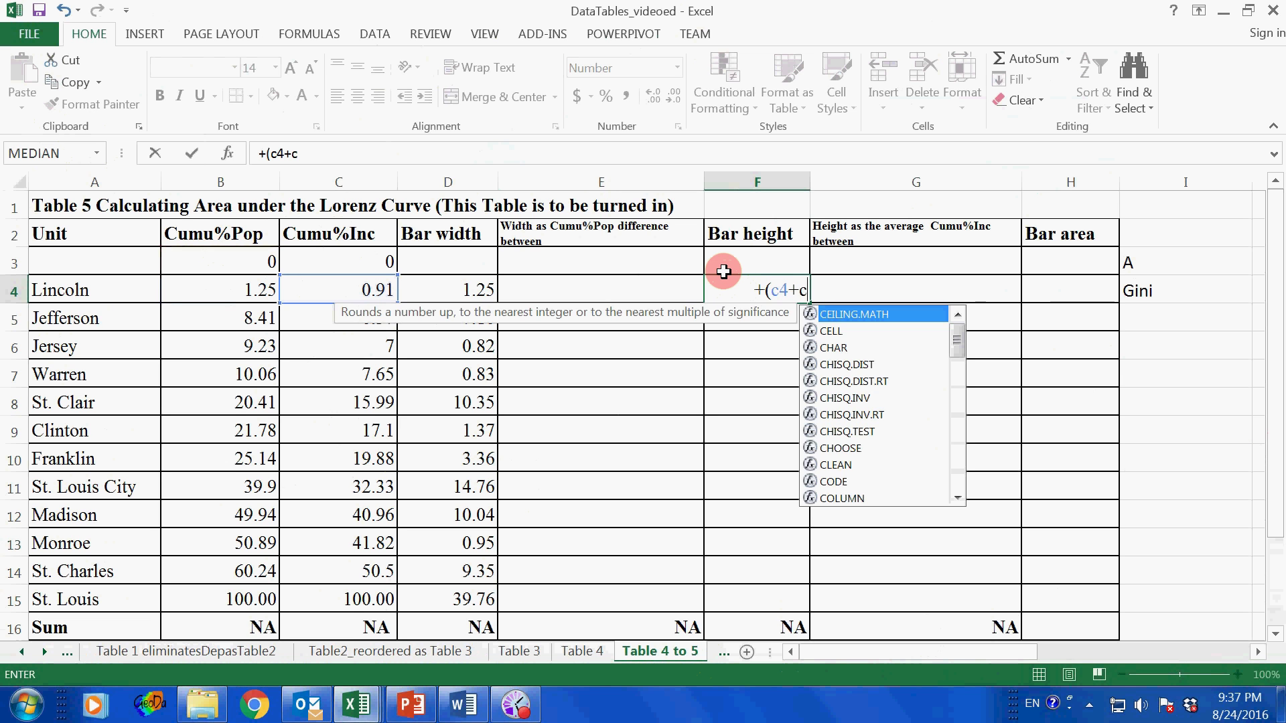
pyautogui.write('3')
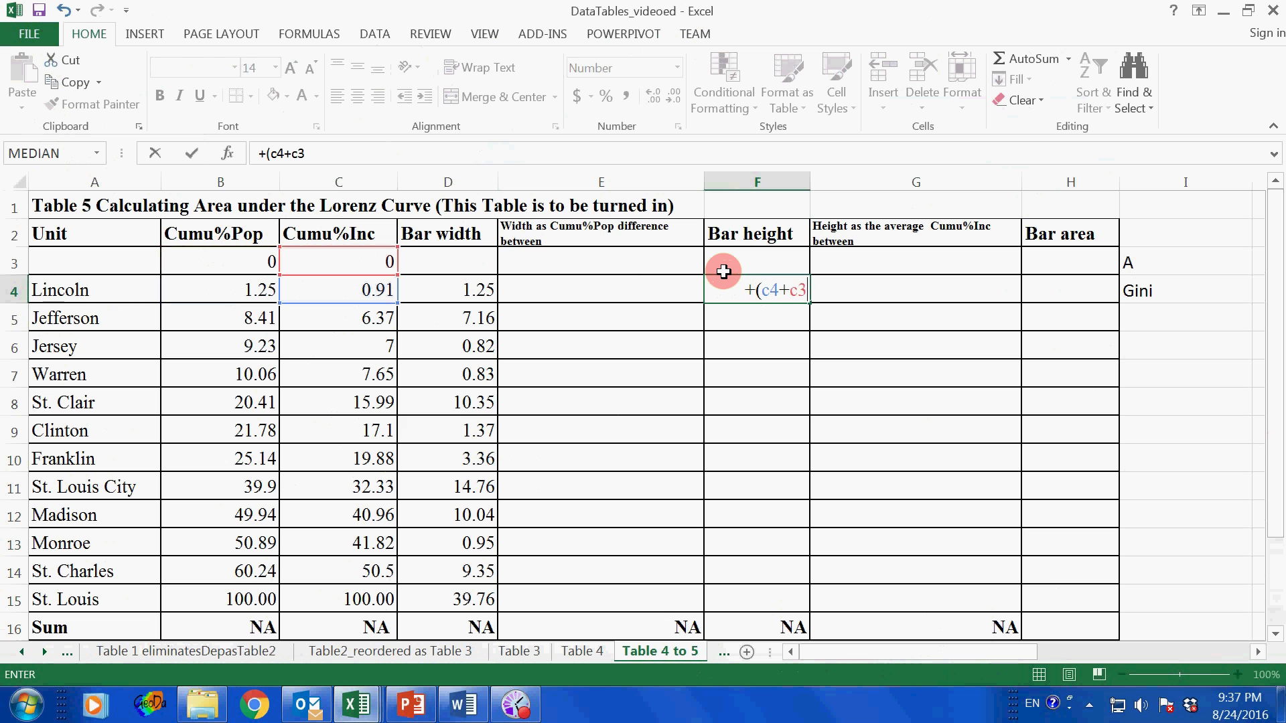
pyautogui.write('/2')
pyautogui.press('Return')
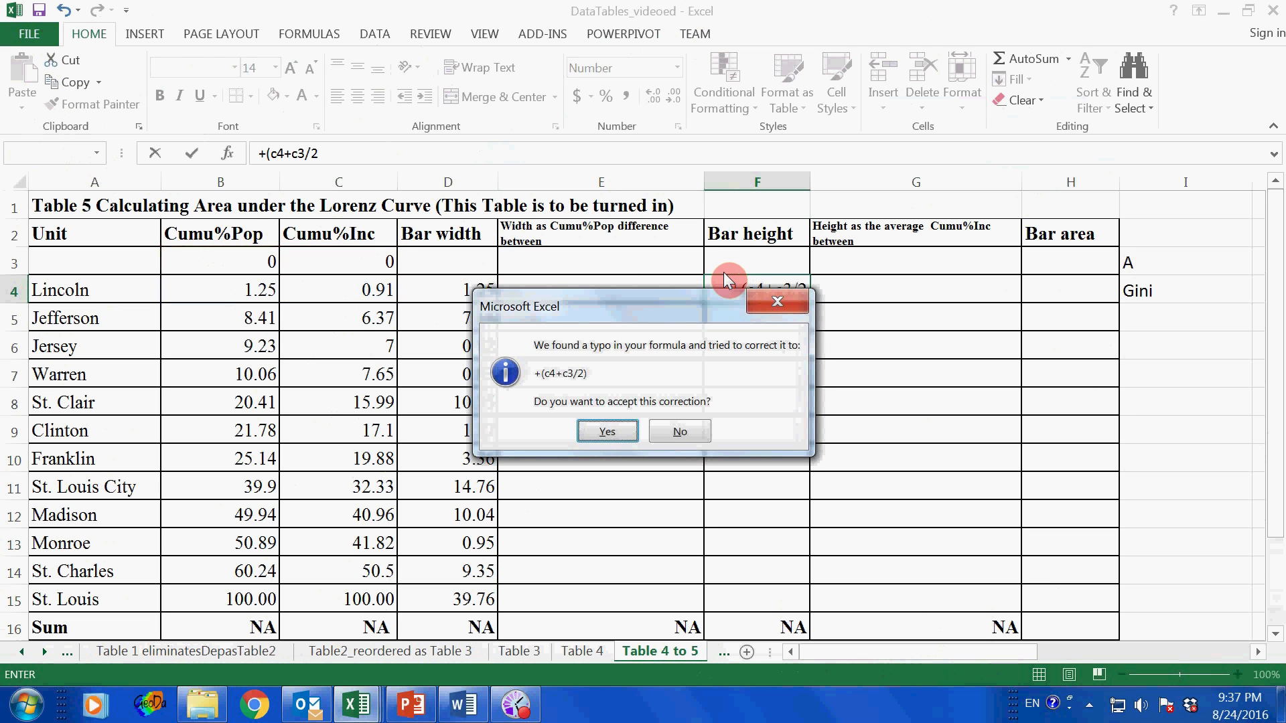
pyautogui.click(607, 431)
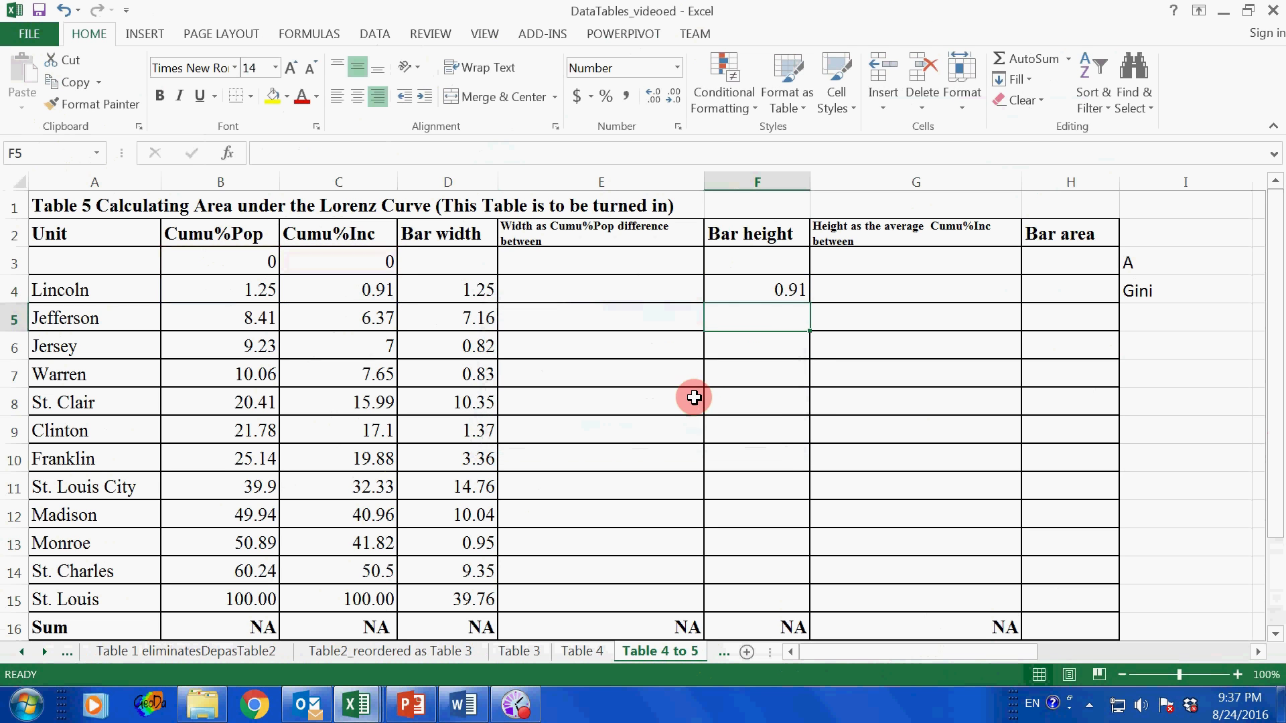
# Step: Correct the parentheses of the bar height formula in F4 so that it reads =+(C4+C3)/2
pyautogui.click(761, 297)
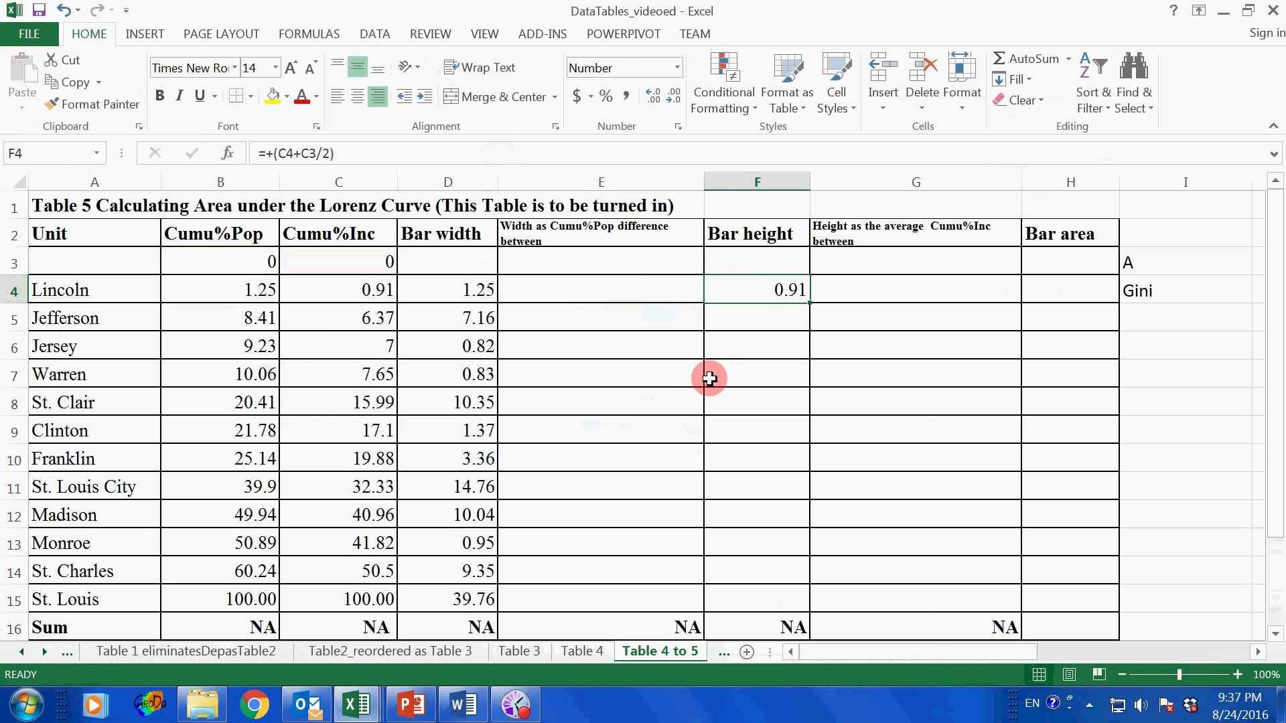
pyautogui.click(383, 147)
pyautogui.press('BackSpace')
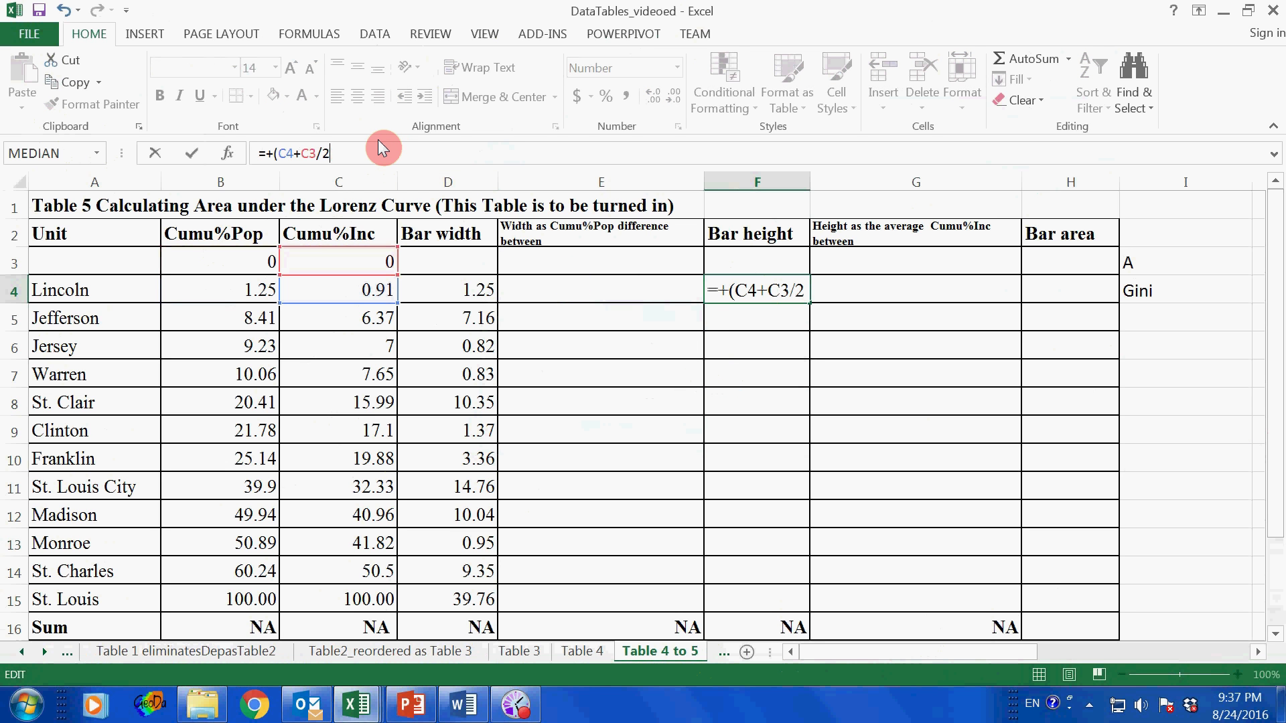
pyautogui.write(')')
pyautogui.press('Return')
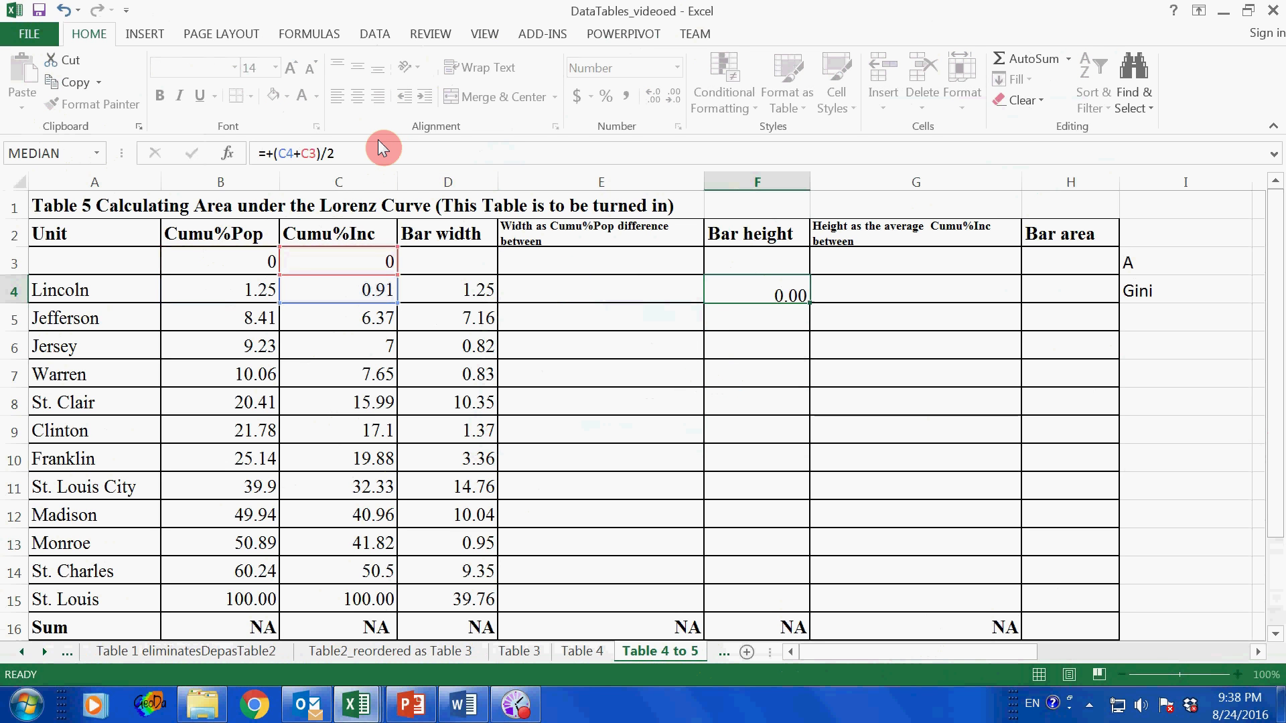
# Step: Copy the bar height formula from F4 to cells F5:F15, covering Jefferson through St. Louis
pyautogui.click(770, 288)
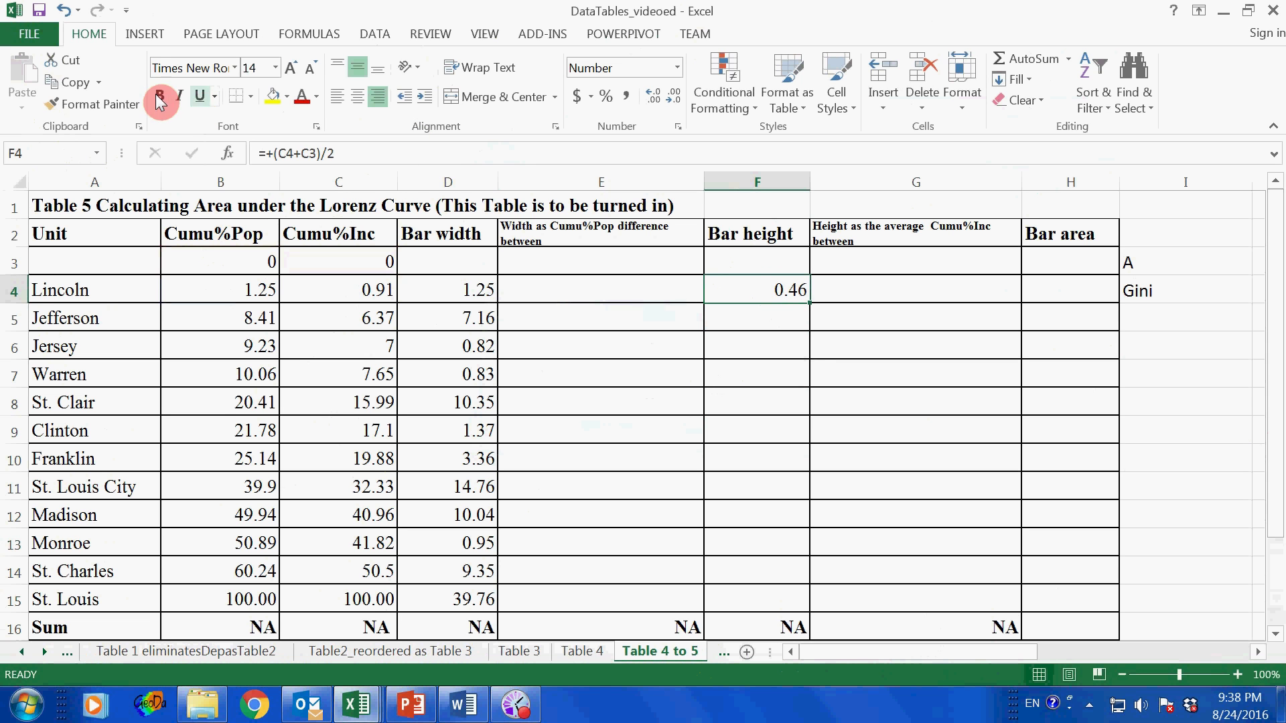
pyautogui.click(70, 81)
pyautogui.moveTo(752, 316); pyautogui.dragTo(774, 594)
pyautogui.click(22, 75)
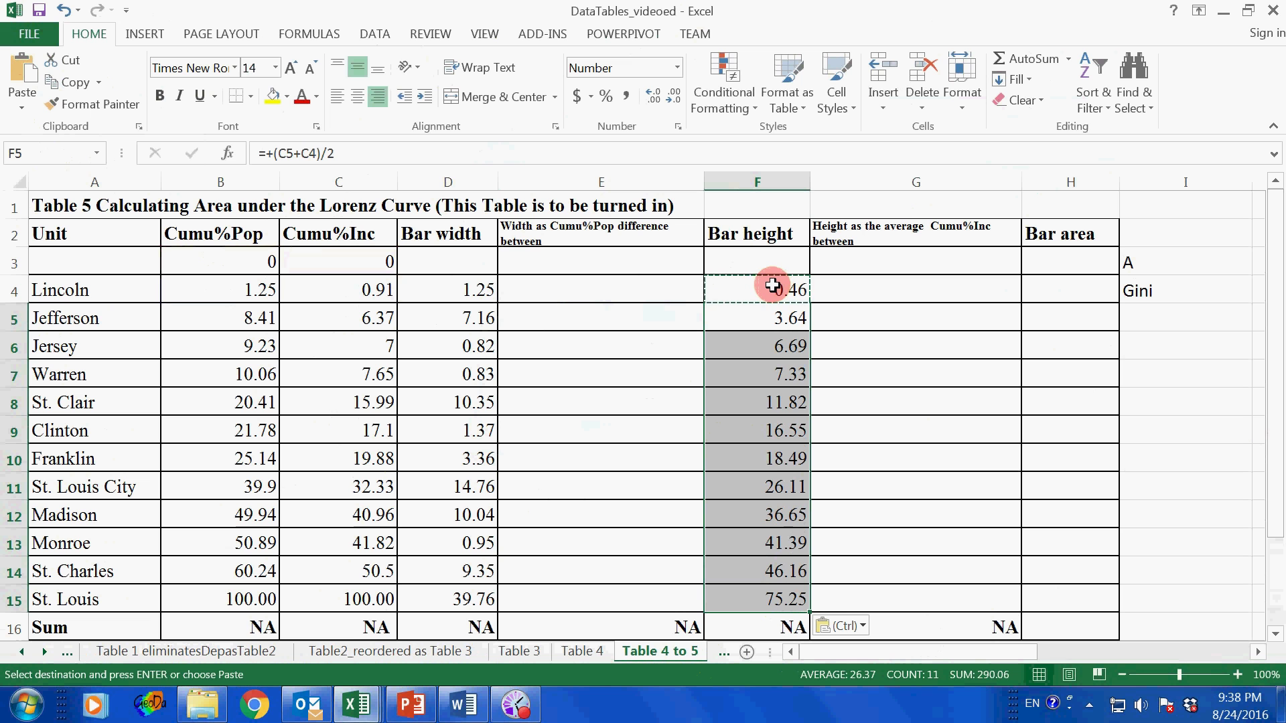
# Step: Calculate Lincoln's bar area in cell H4 with the formula +d4*f4, multiplying bar width by bar height
pyautogui.click(1067, 291)
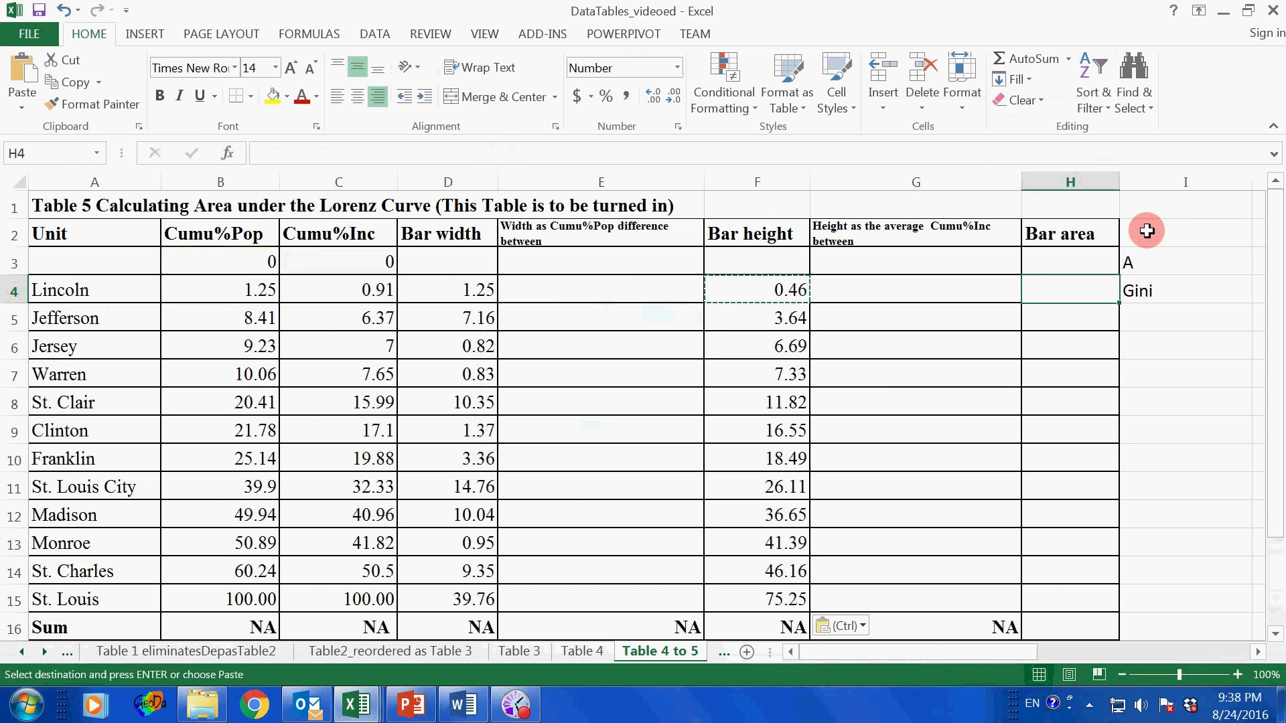
pyautogui.write('+')
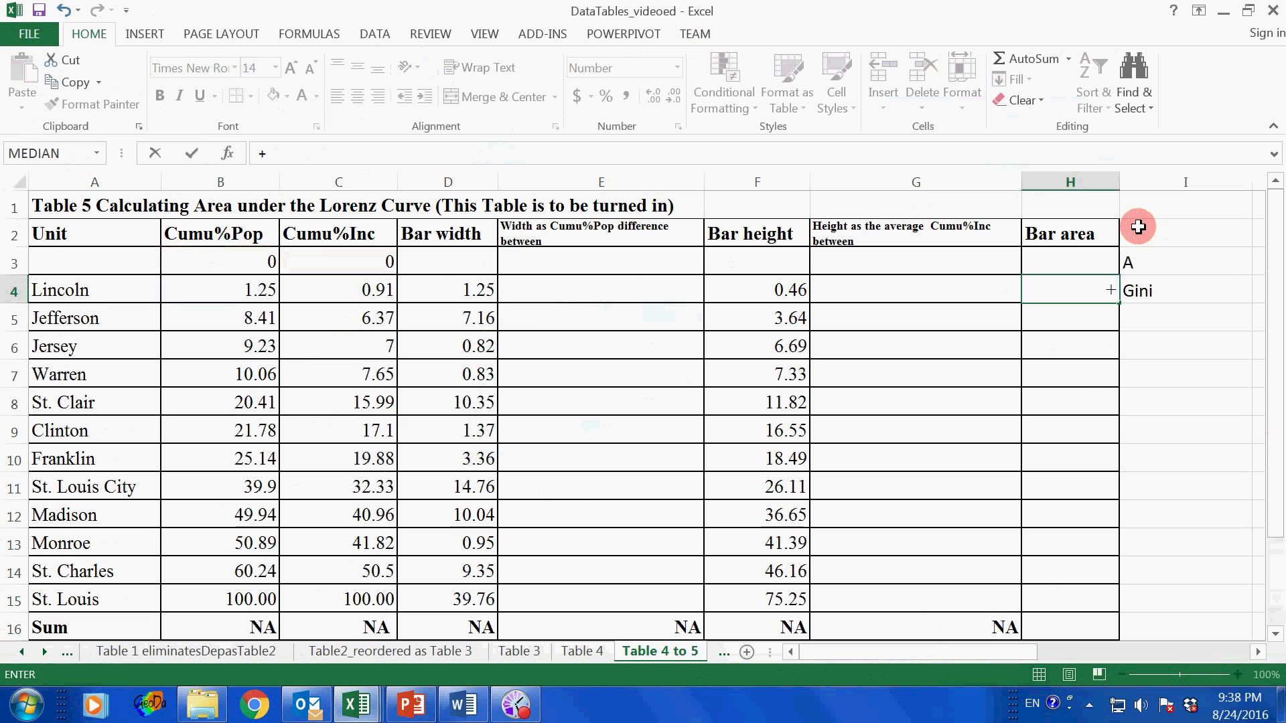
pyautogui.write('d')
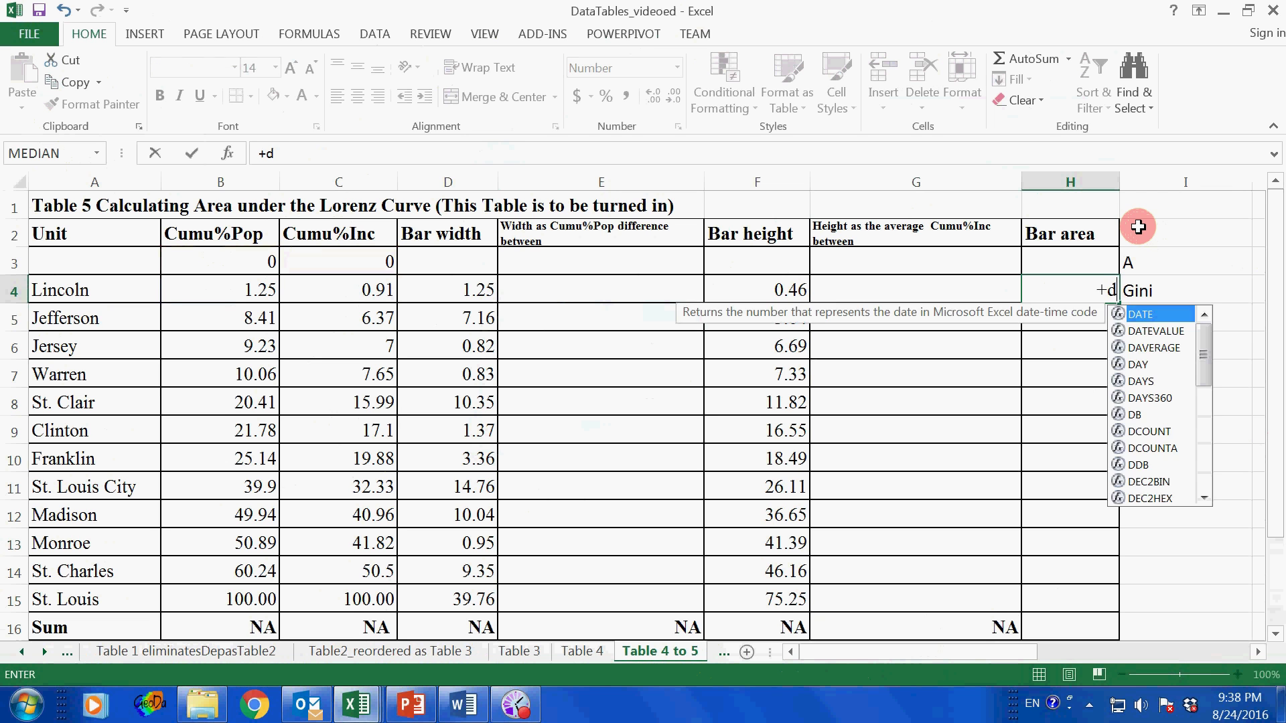
pyautogui.write('4*')
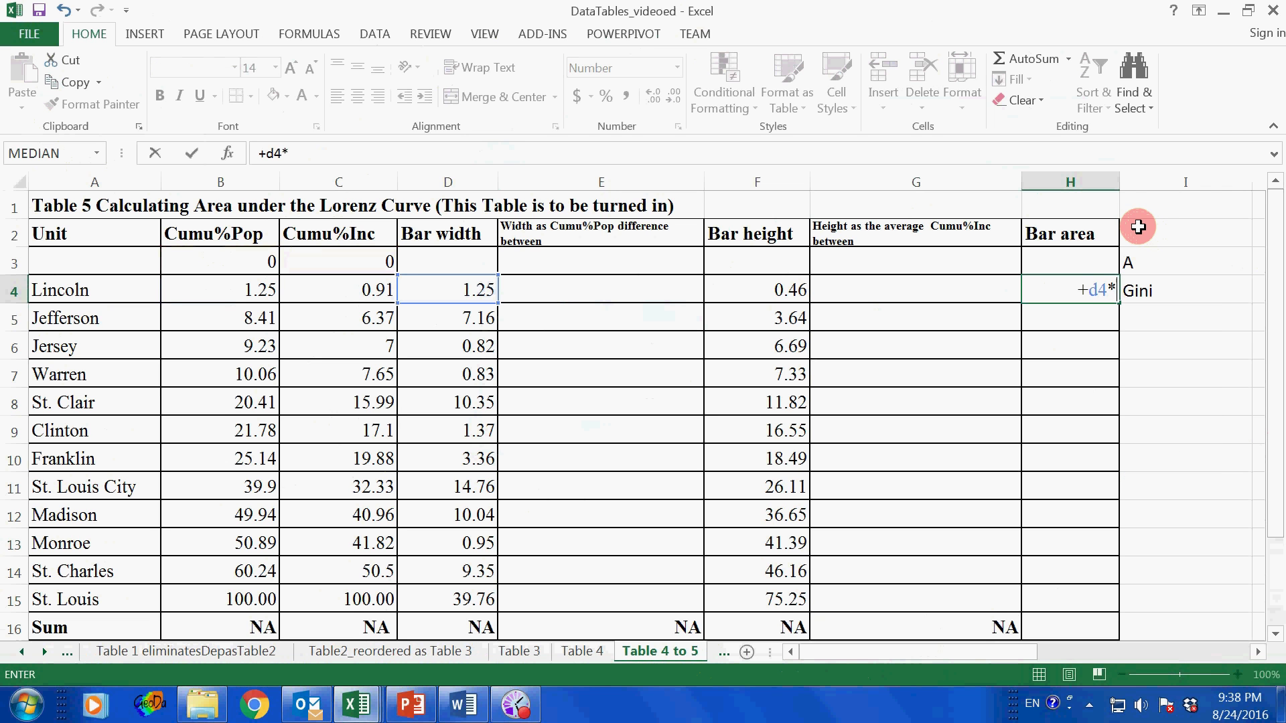
pyautogui.write('f')
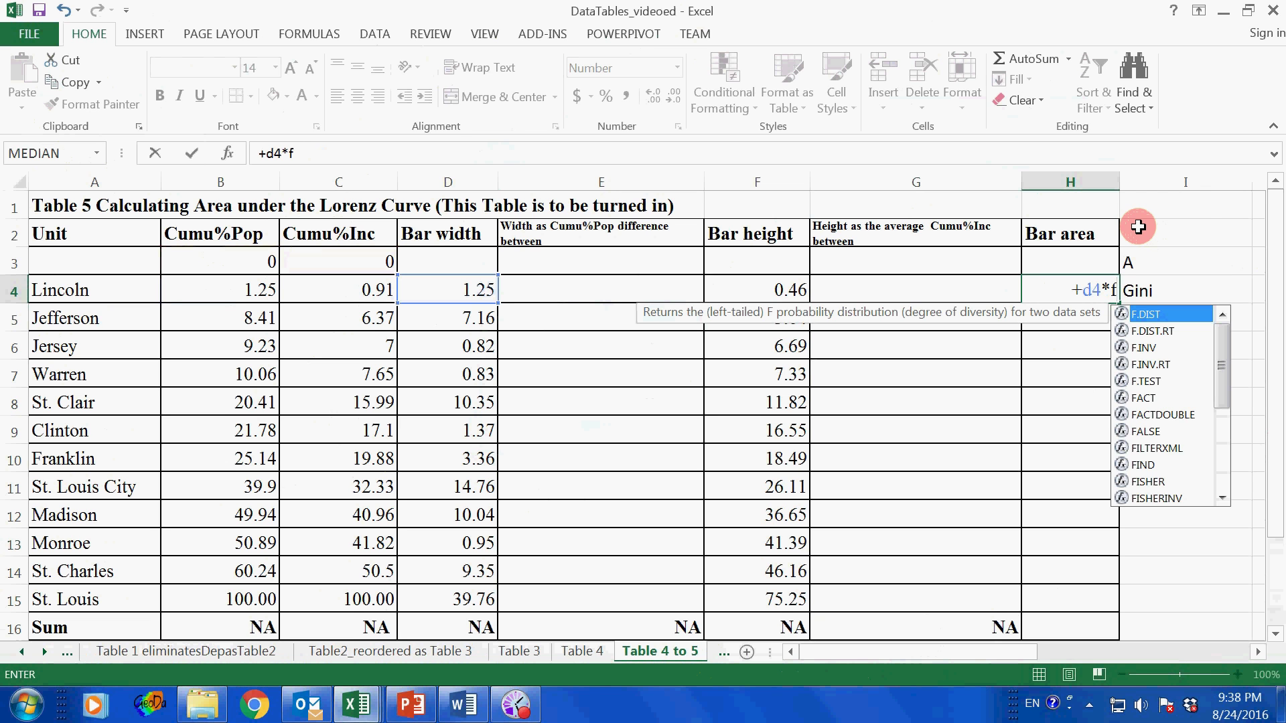
pyautogui.write('4')
pyautogui.press('Return')
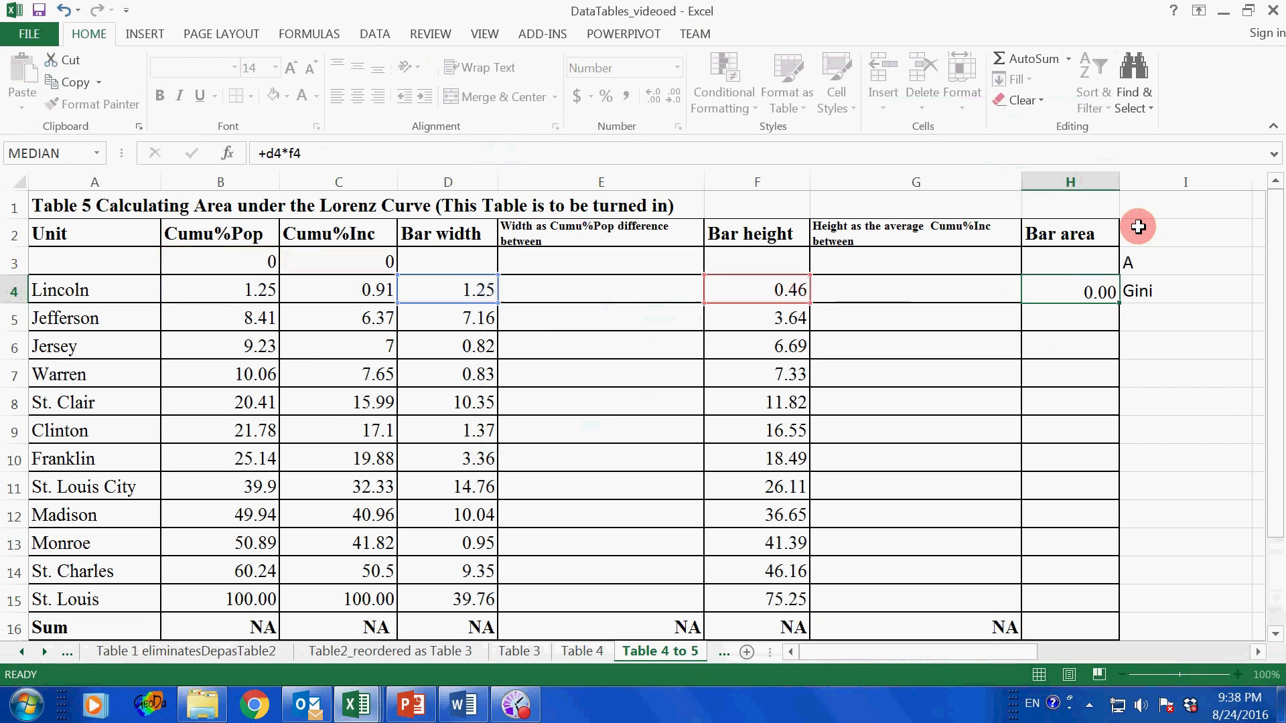
# Step: Copy the bar area formula from H4 to cells H5:H15, covering Jefferson through St. Louis
pyautogui.click(1078, 288)
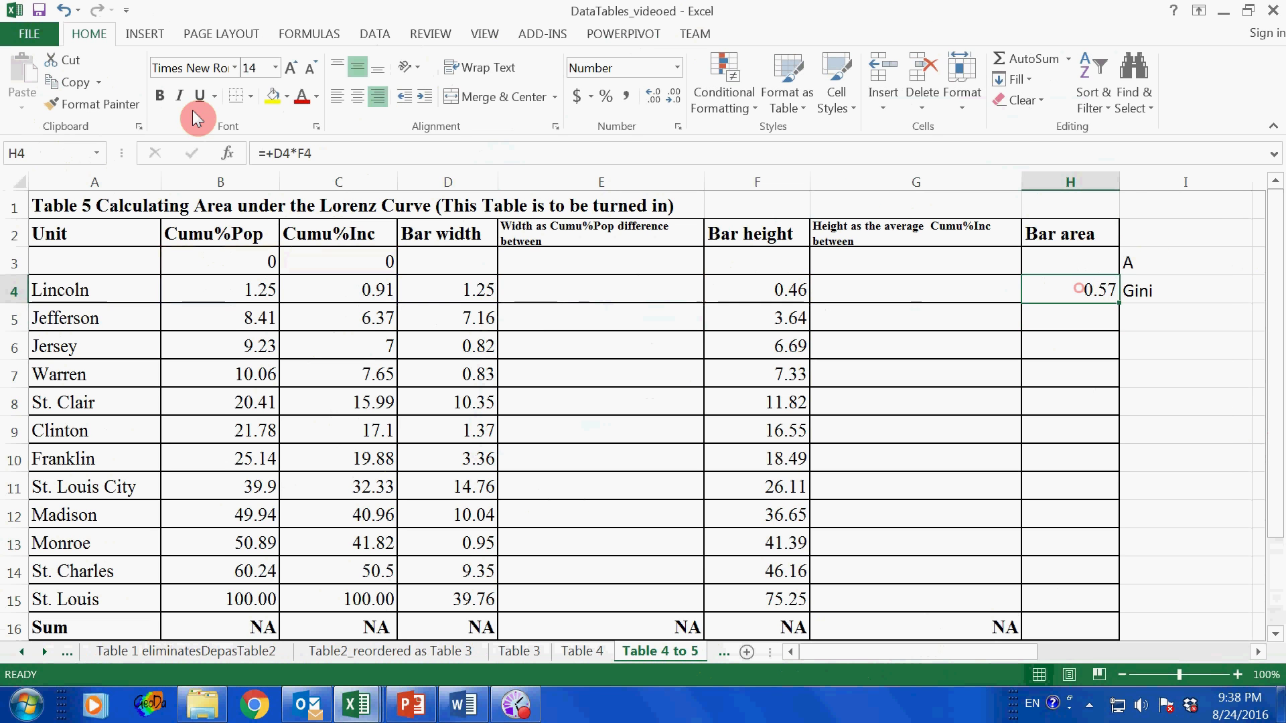
pyautogui.click(70, 82)
pyautogui.moveTo(1062, 318); pyautogui.dragTo(1065, 595)
pyautogui.click(23, 74)
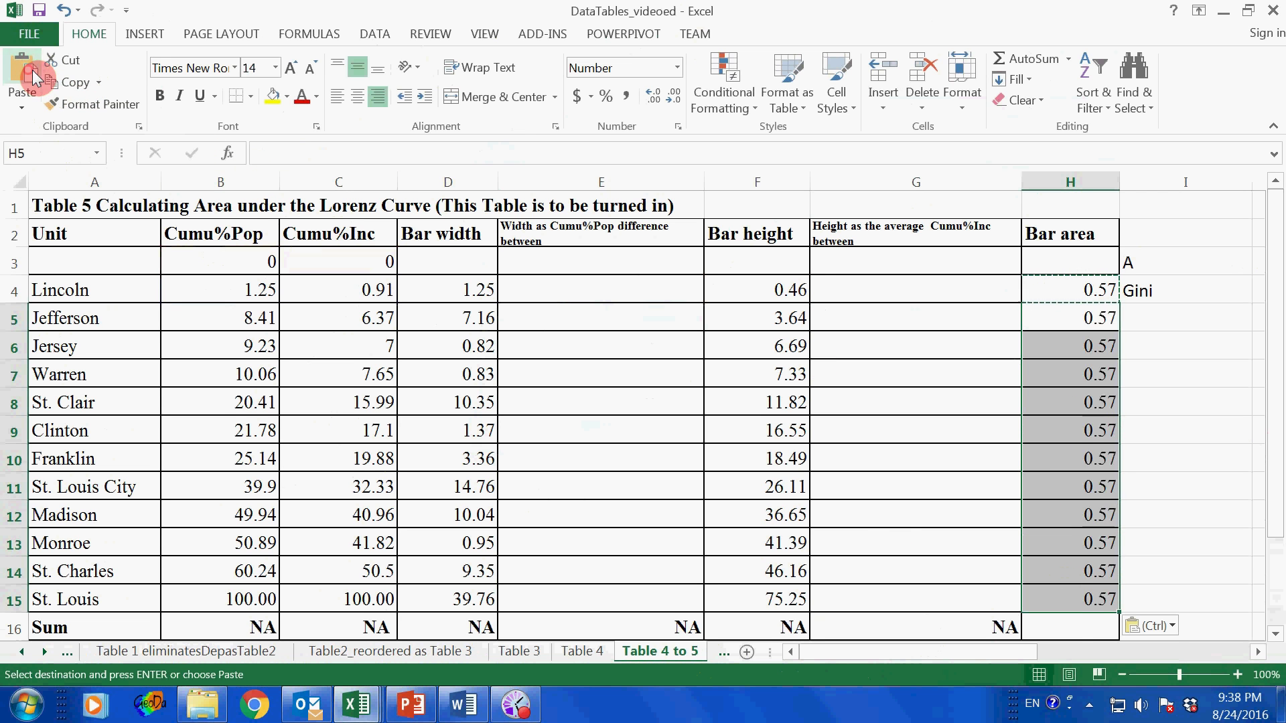
# Step: Total the bar areas in the Sum row by entering =SUM(H4:H15) in cell H16
pyautogui.click(1078, 625)
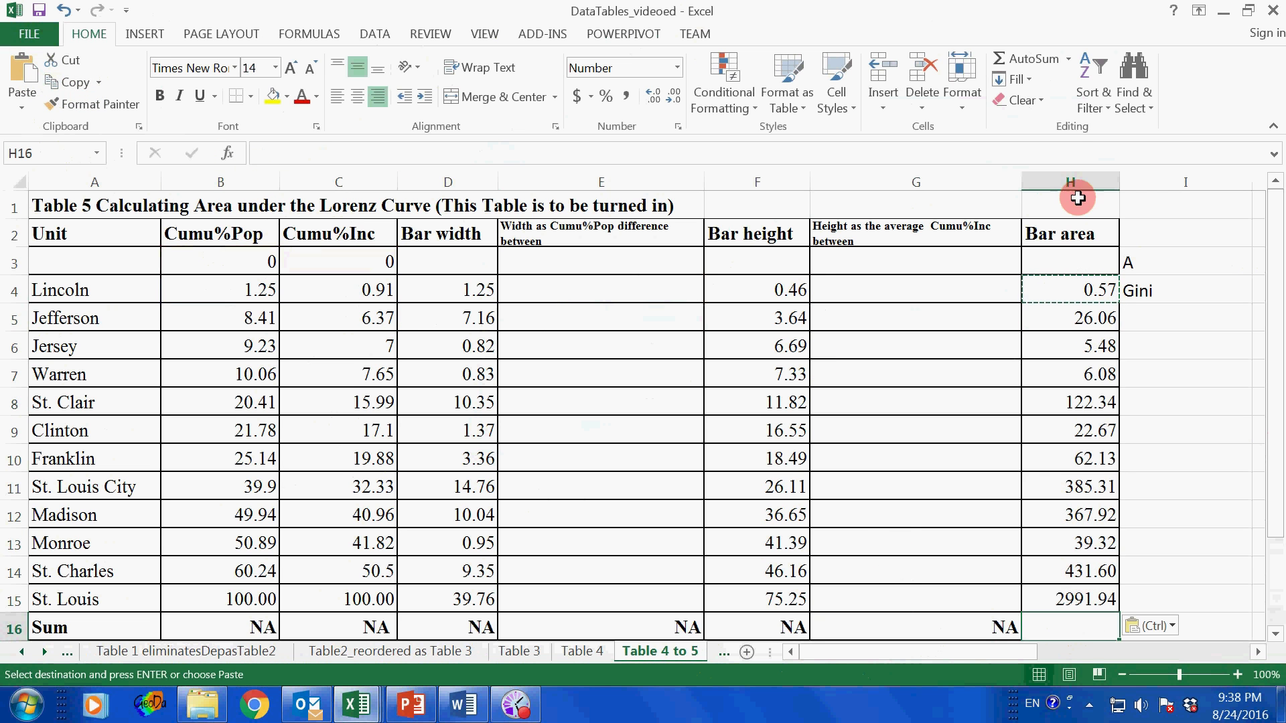
pyautogui.click(1004, 54)
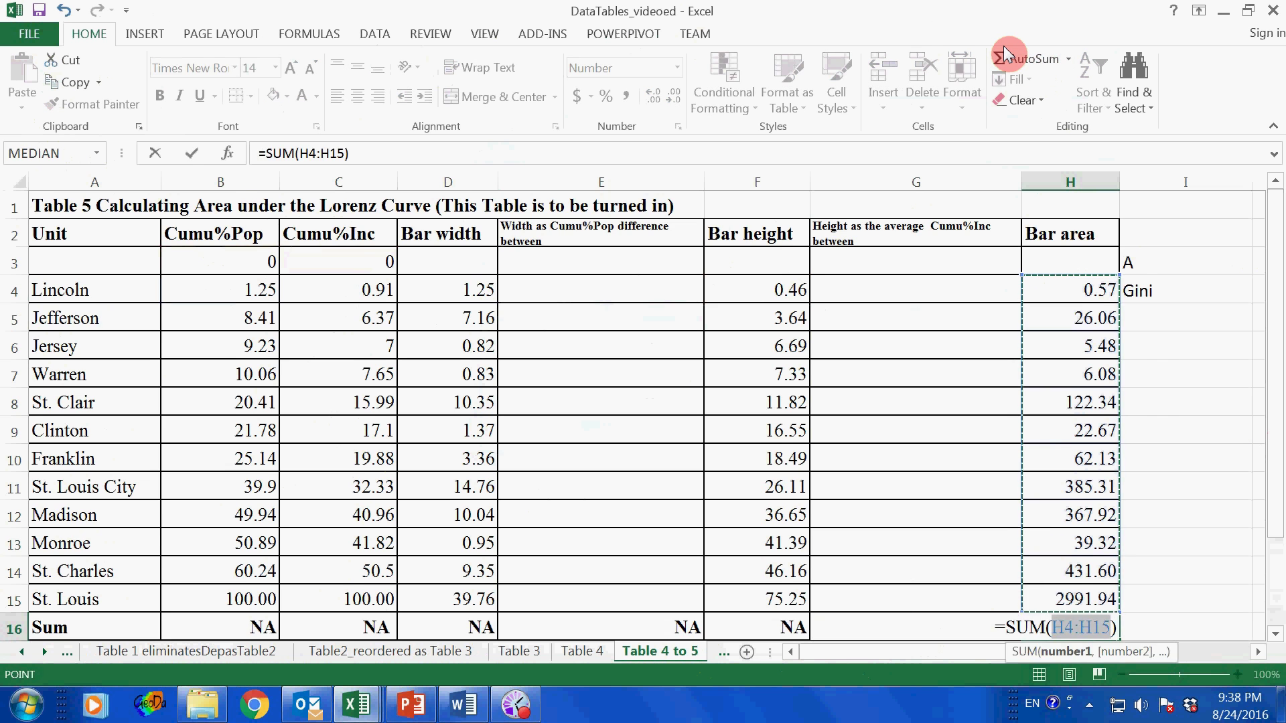
pyautogui.press('Return')
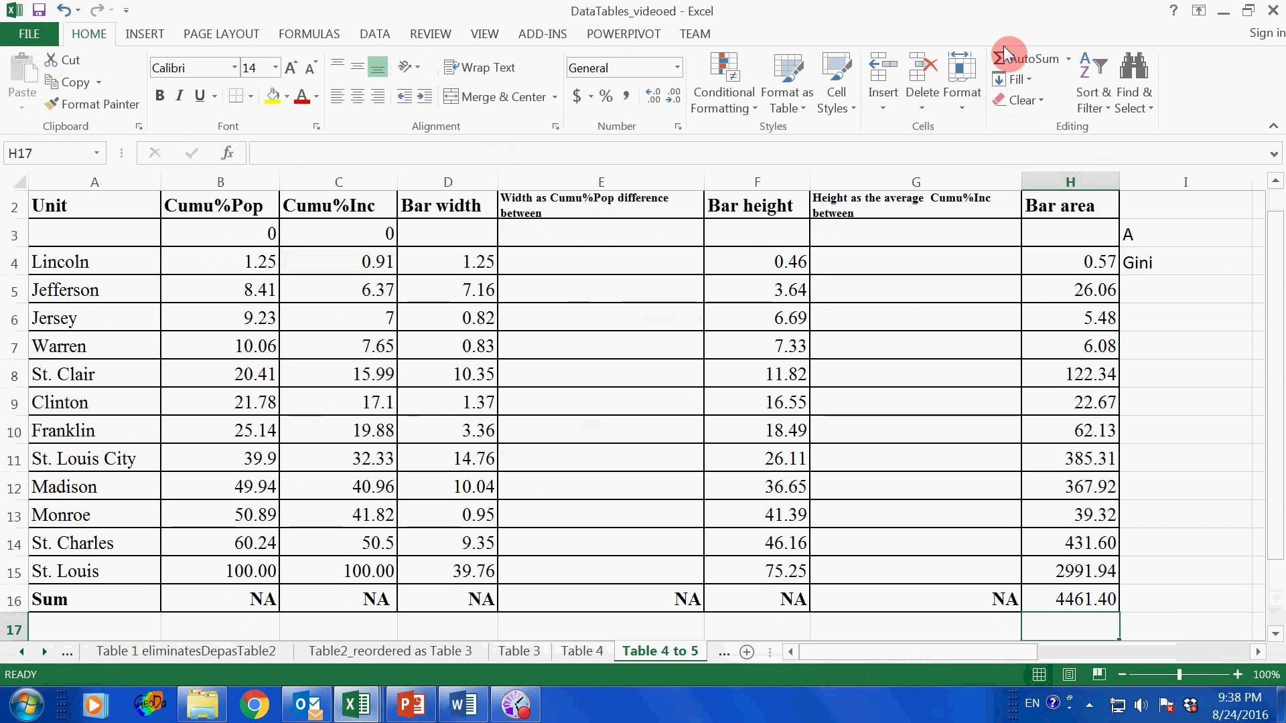
pyautogui.click(1092, 600)
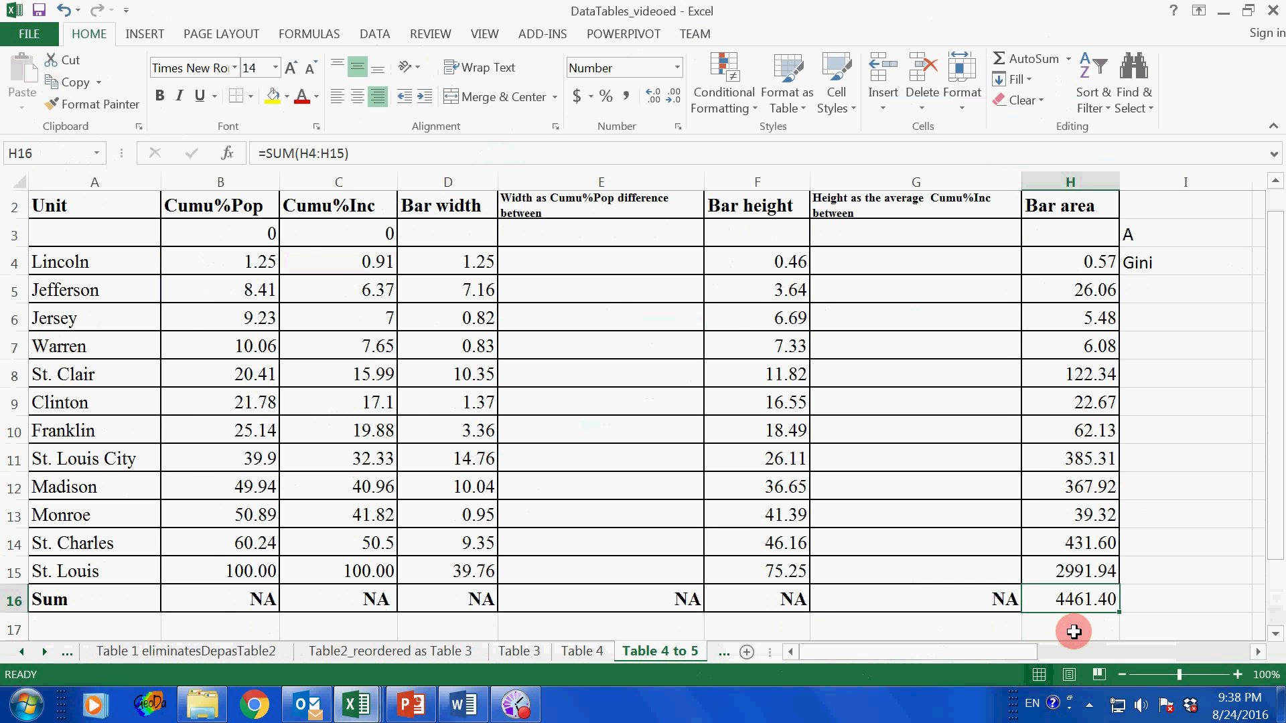
# Step: Calculate the full area of the Lorenz chart square in cell I2 with the formula +100*100
pyautogui.moveTo(1026, 653); pyautogui.dragTo(1163, 648)
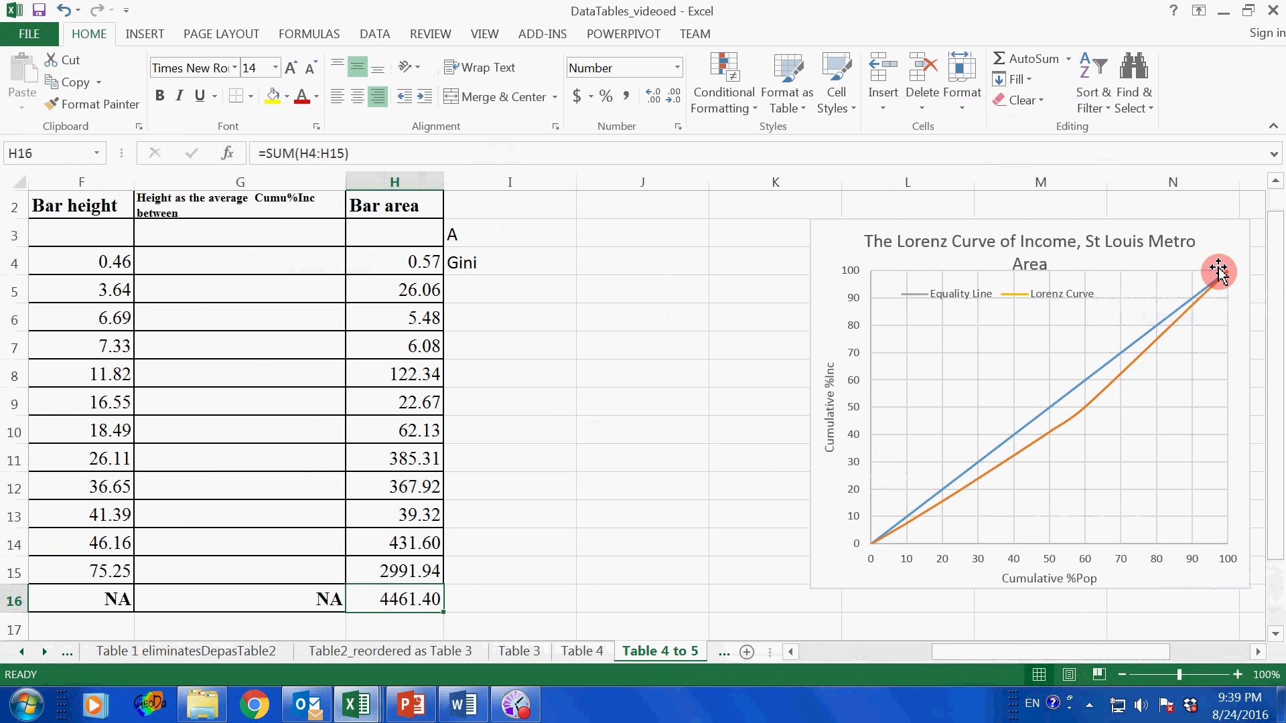
pyautogui.click(510, 203)
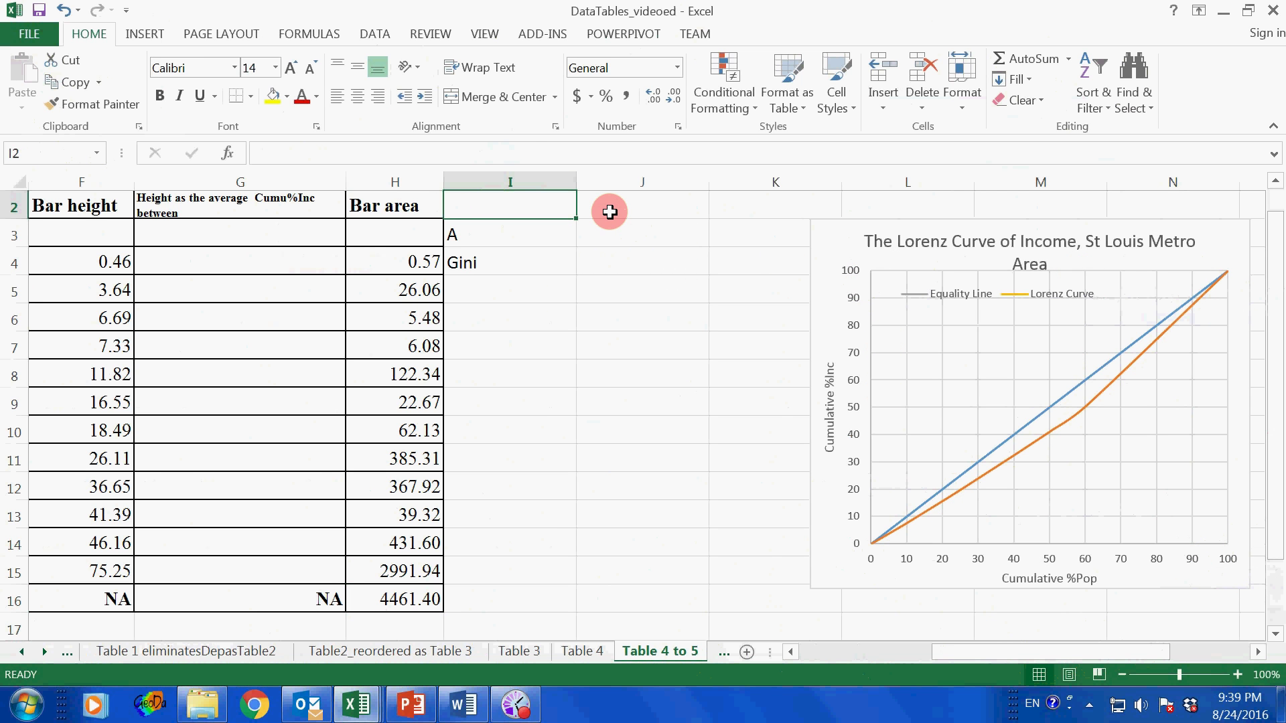
pyautogui.write('+1')
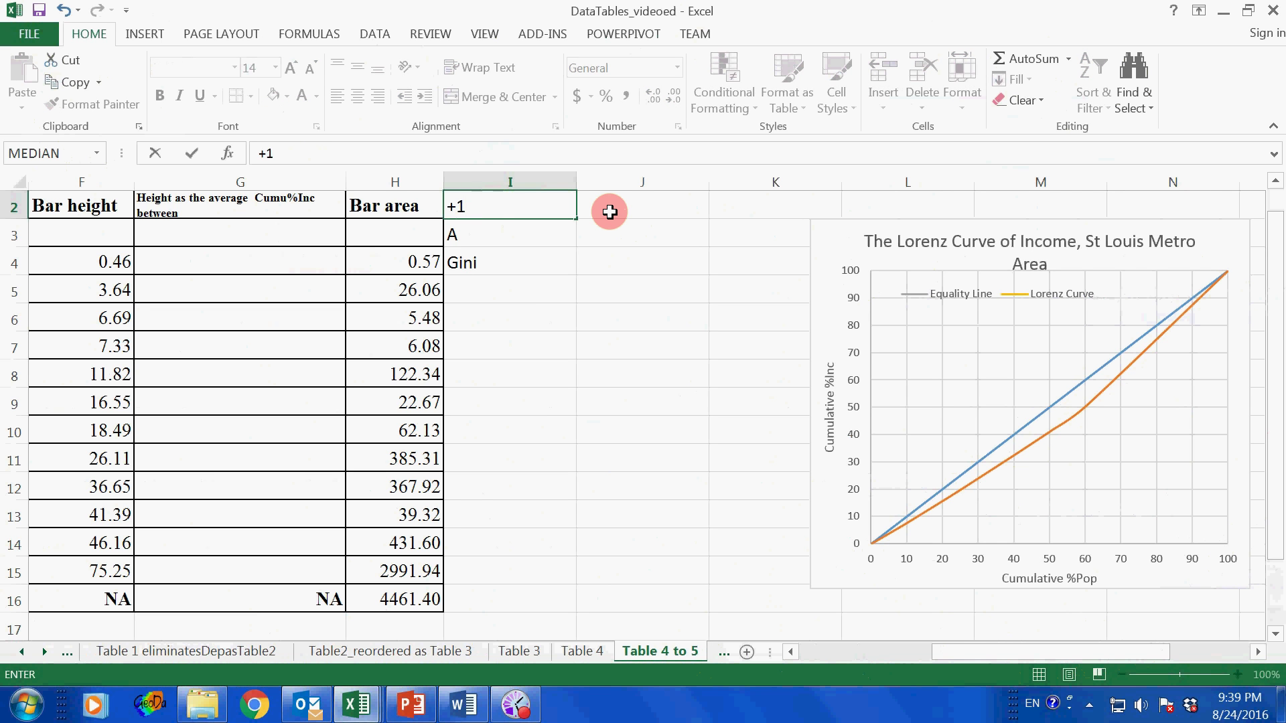
pyautogui.write('00*100')
pyautogui.press('Return')
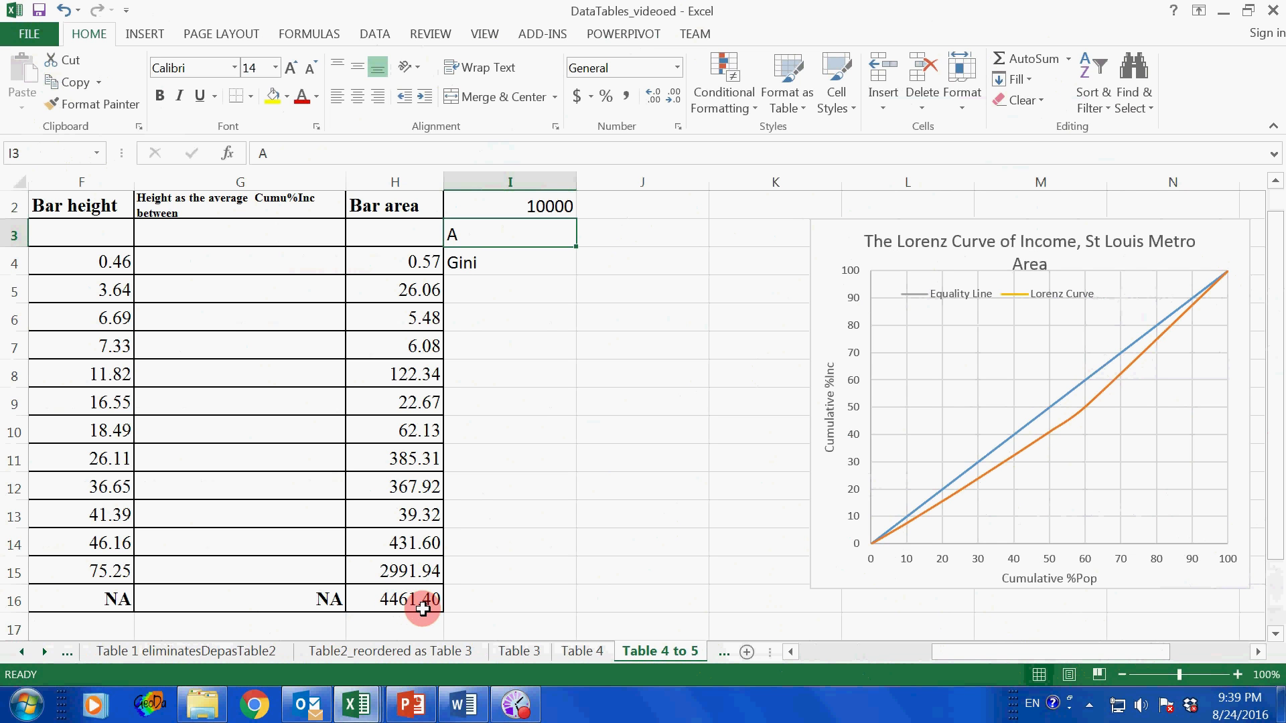
# Step: Calculate area A in cell J3 by subtracting the summed bar area from the triangle's area with +5000-h16
pyautogui.click(622, 233)
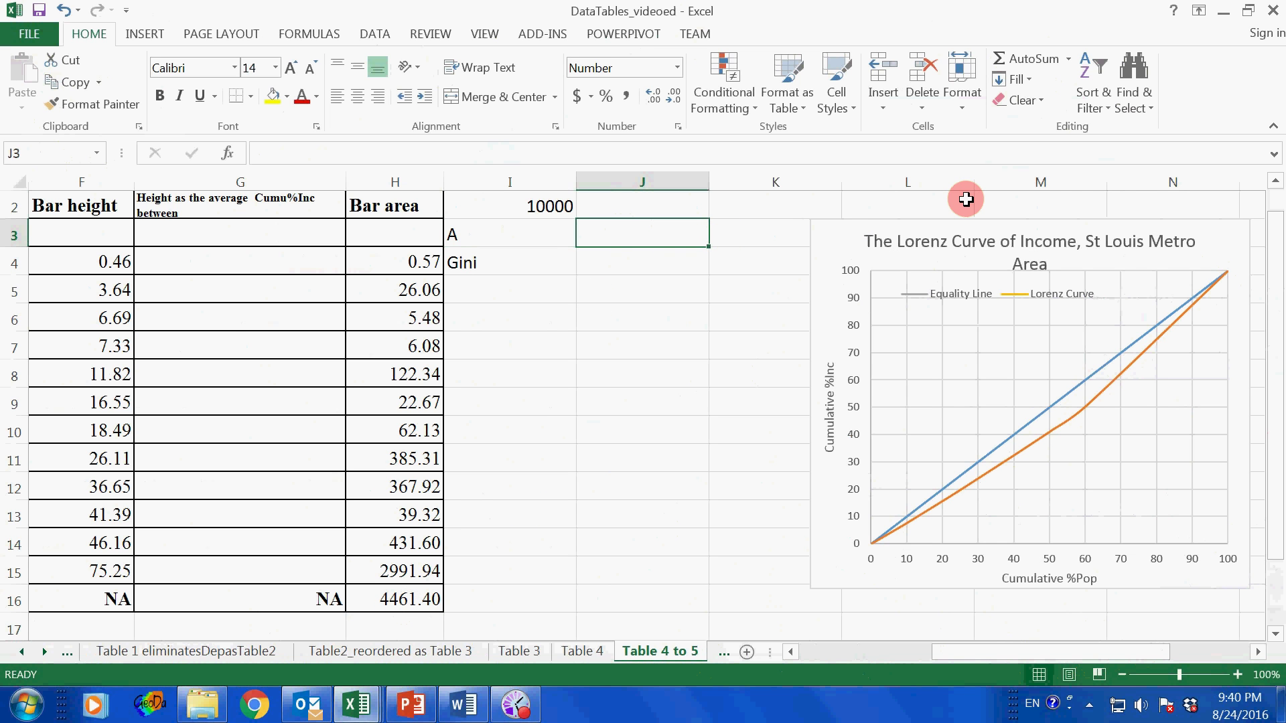
pyautogui.write('+')
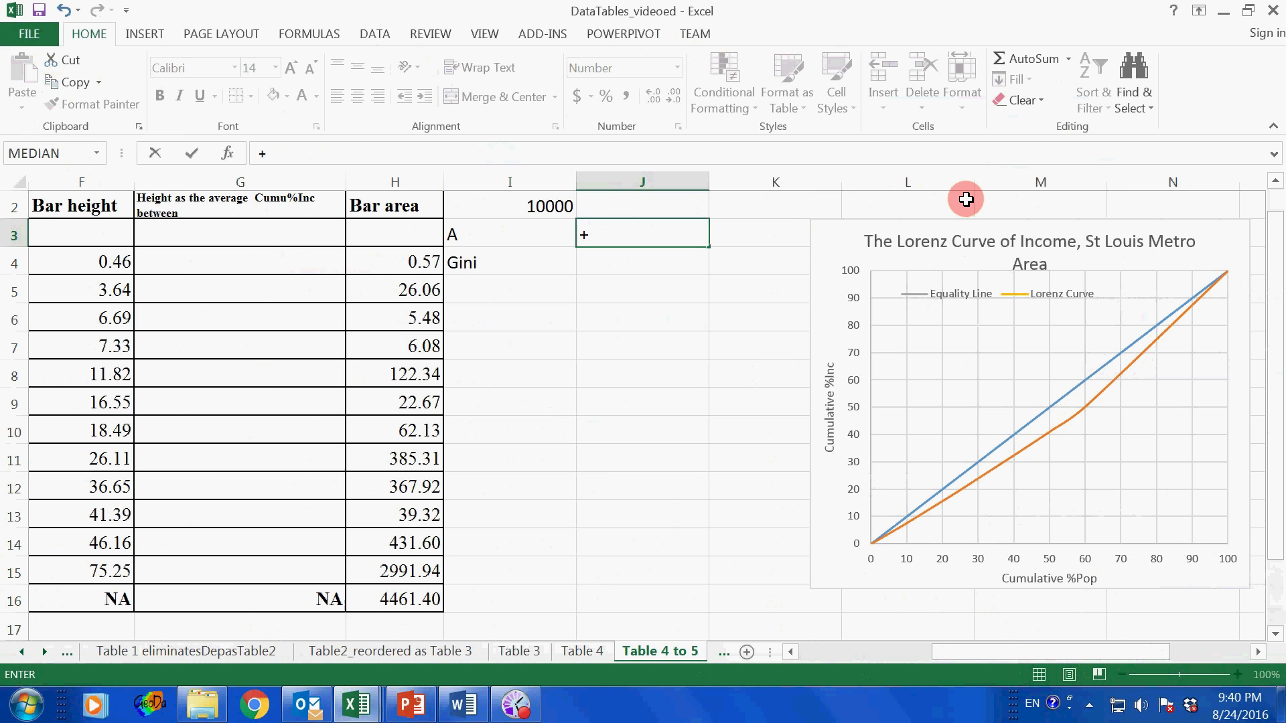
pyautogui.write('5000-')
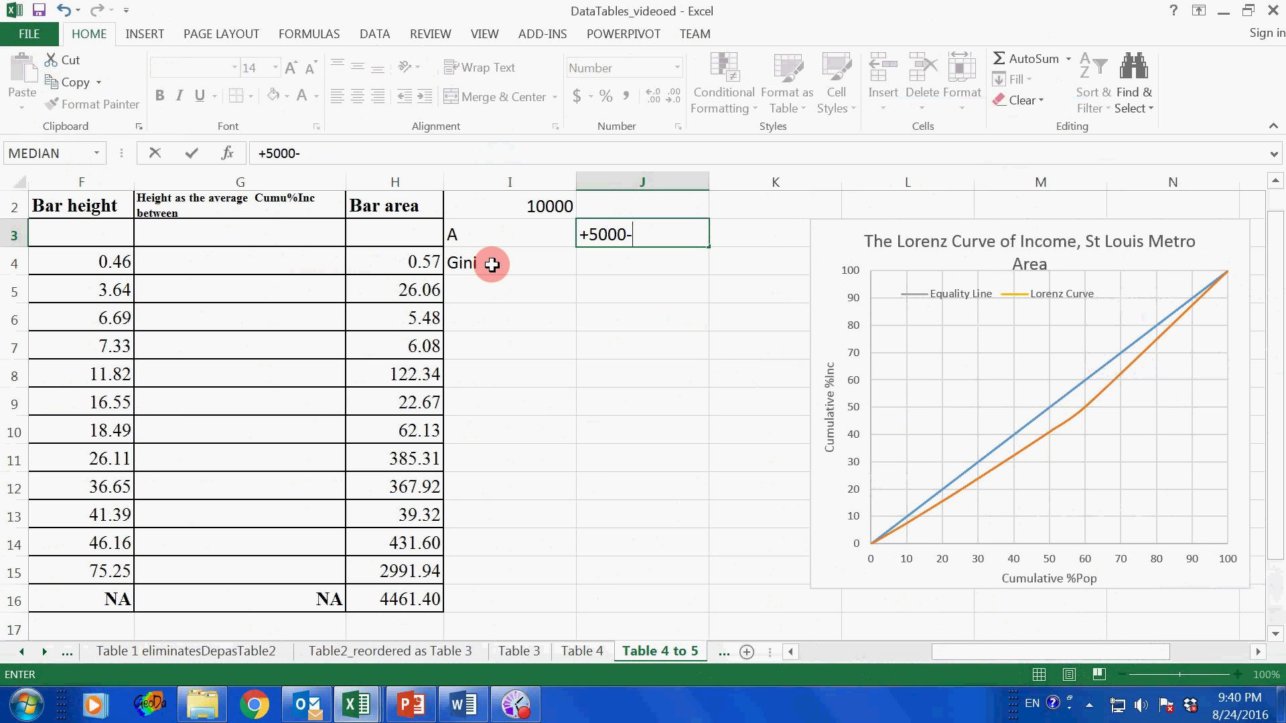
pyautogui.write('h16')
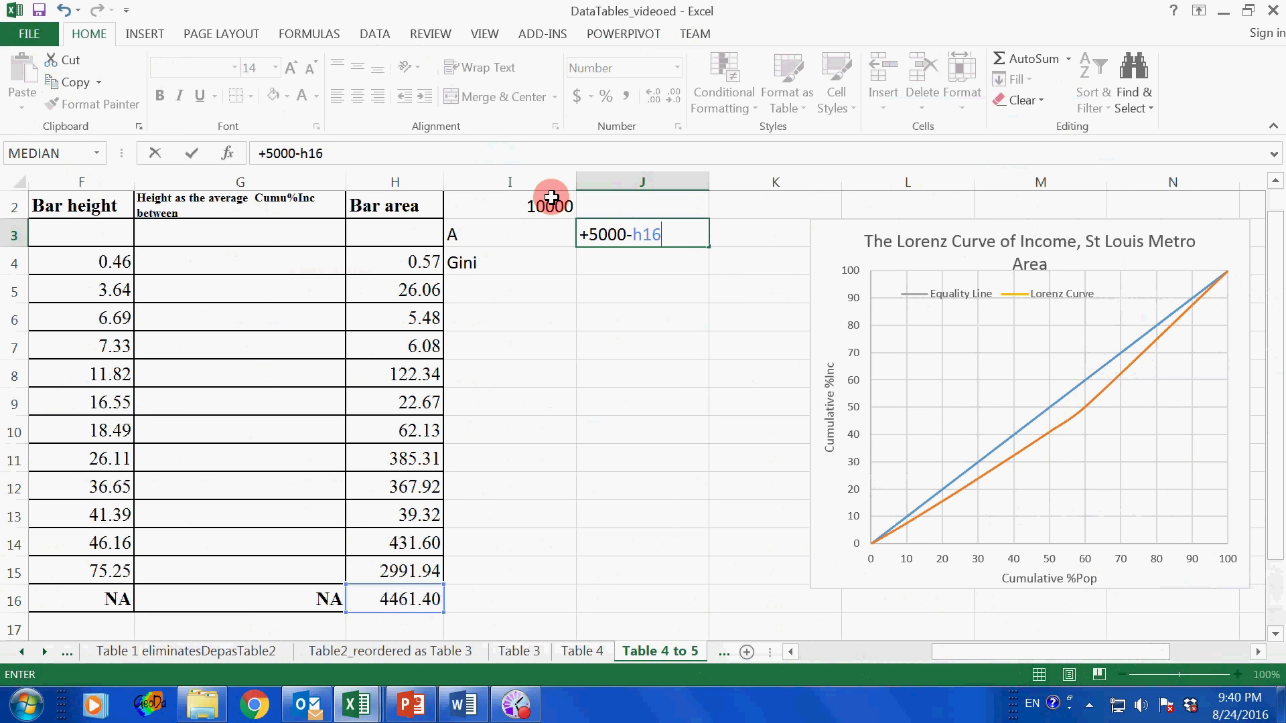
pyautogui.hotkey('ctrl', 'Return')
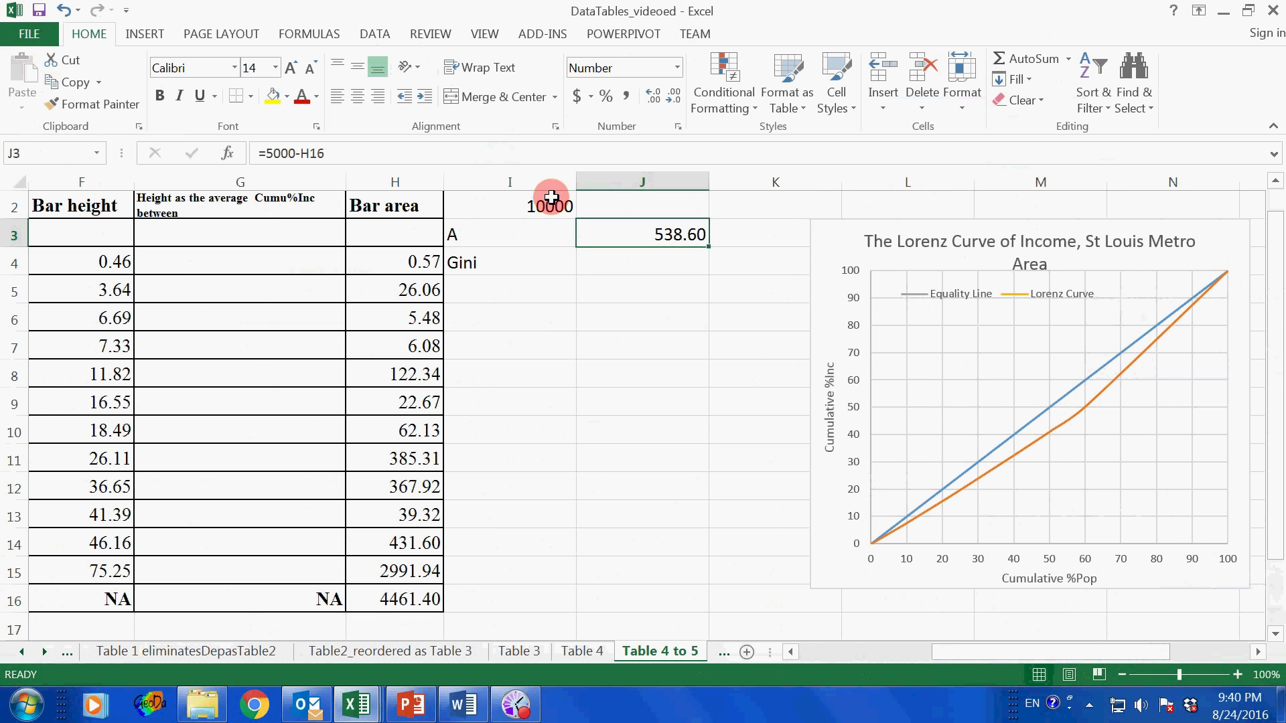
# Step: Calculate the Gini coefficient in cell J4 by dividing area A by 5000 with the formula +j3/5000
pyautogui.click(672, 261)
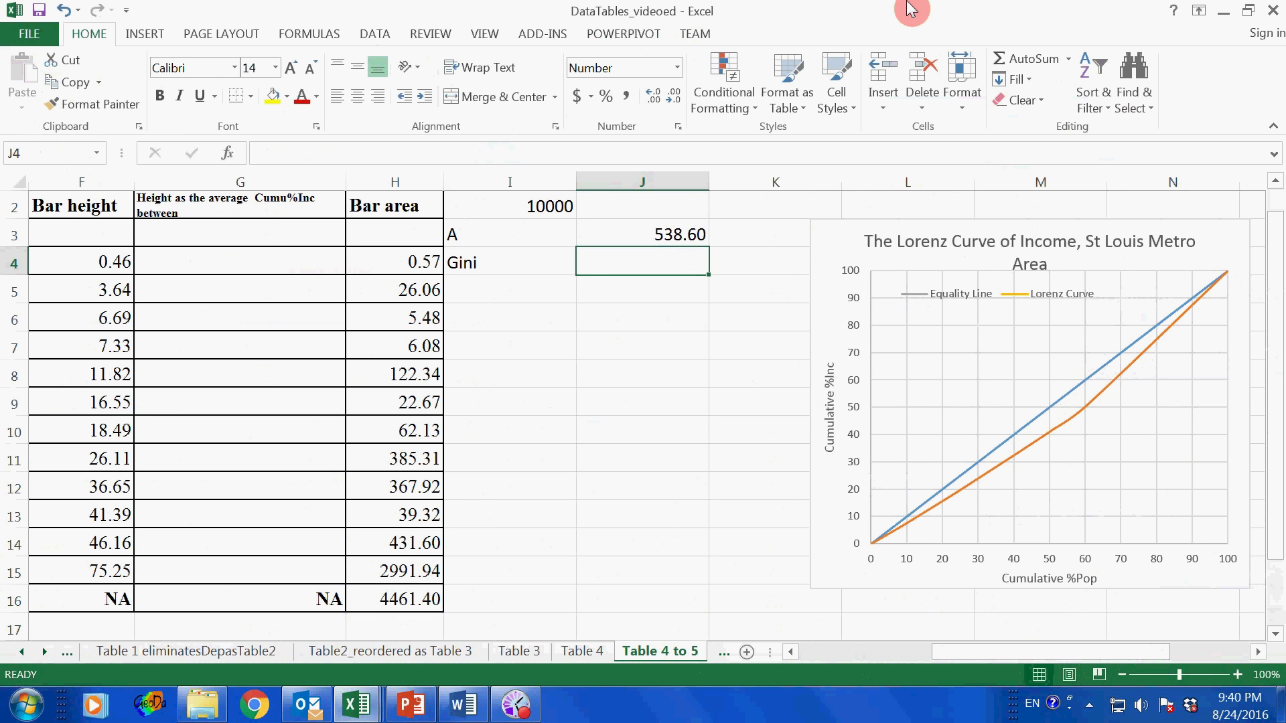
pyautogui.write('+')
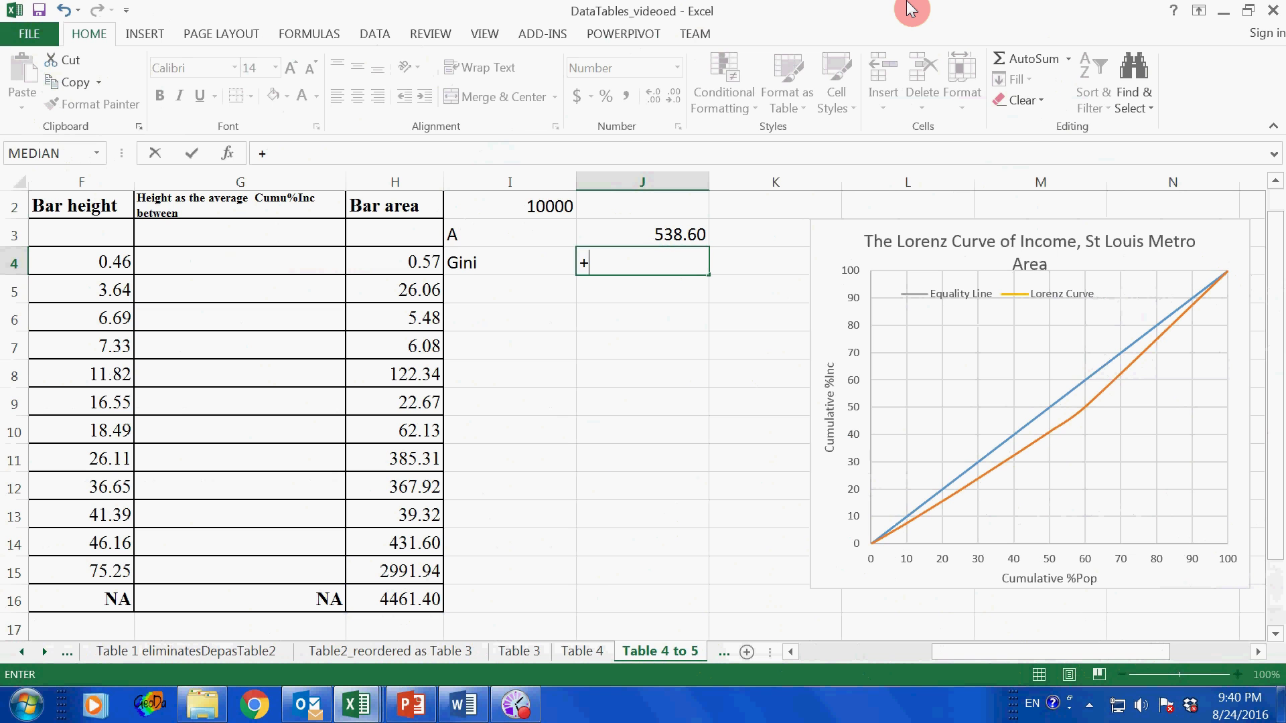
pyautogui.write('j3/')
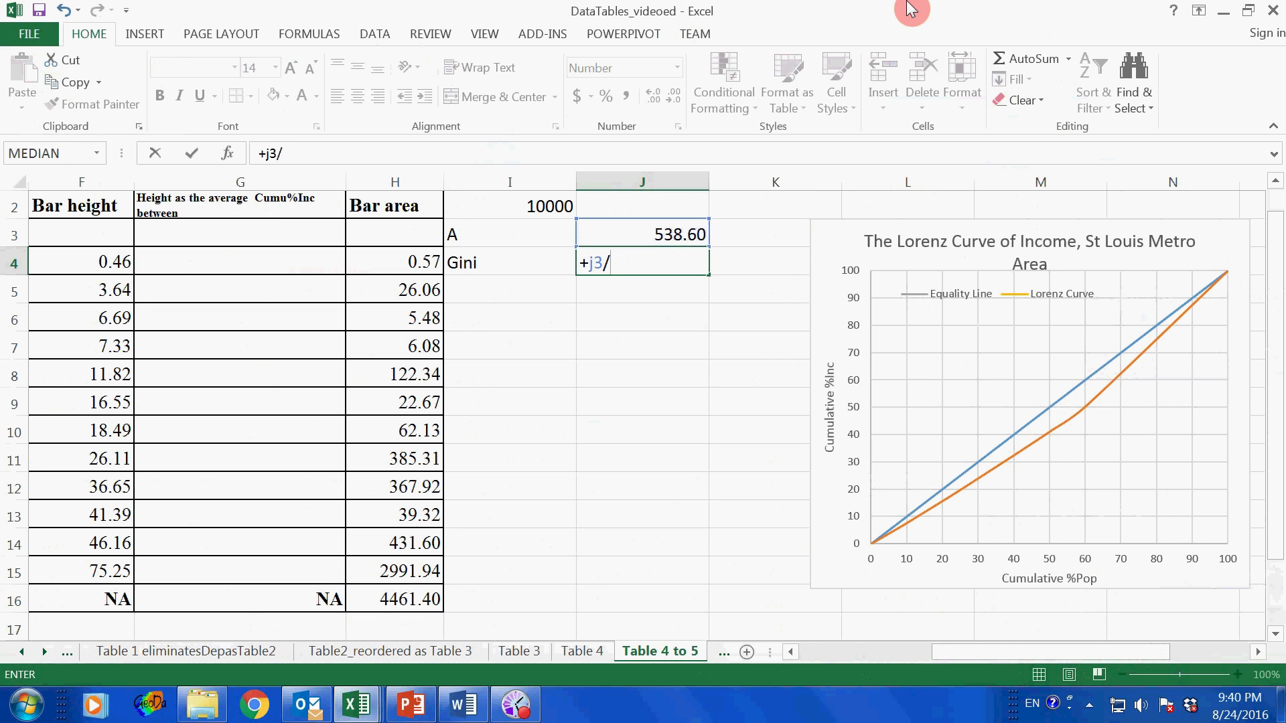
pyautogui.write('5000')
pyautogui.press('Return')
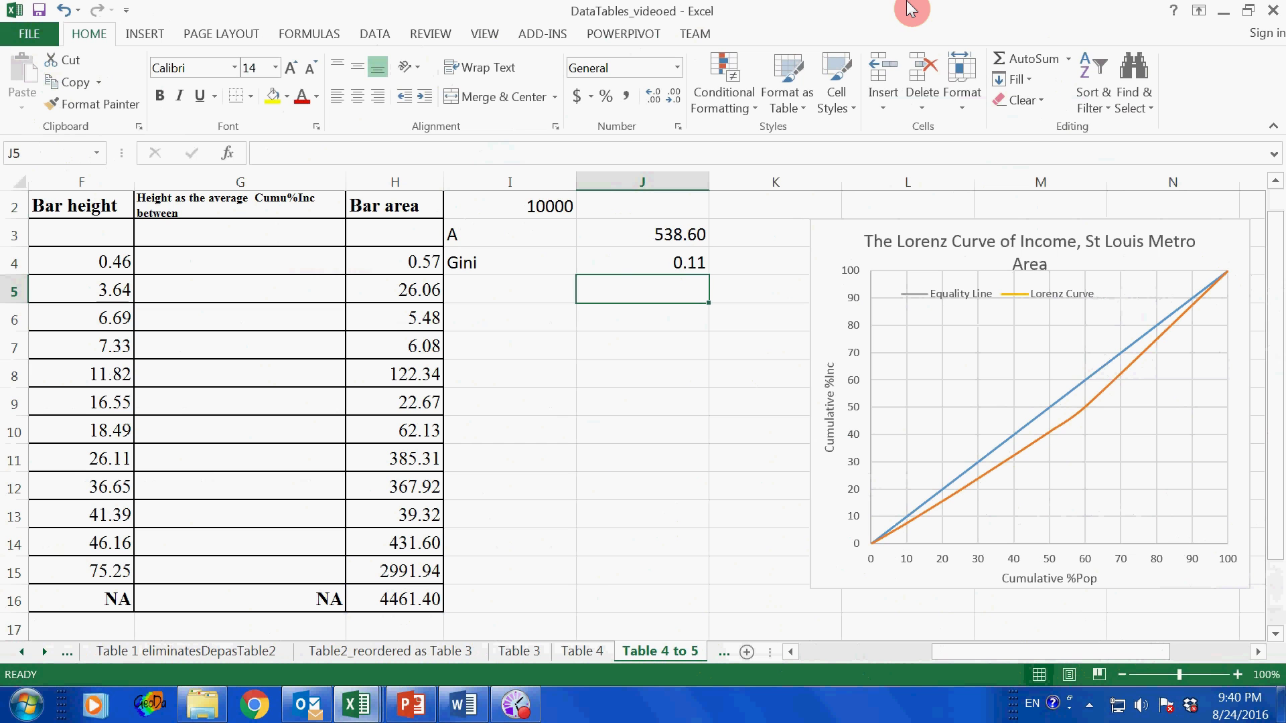
pyautogui.click(682, 257)
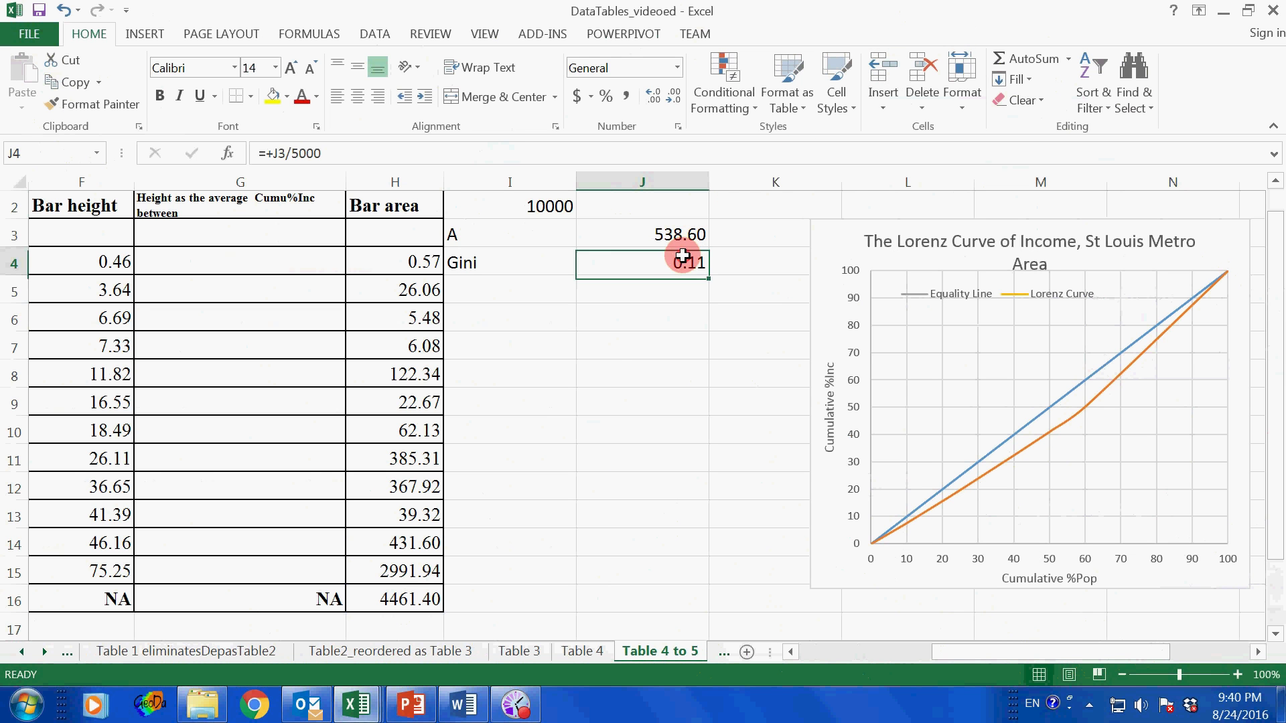